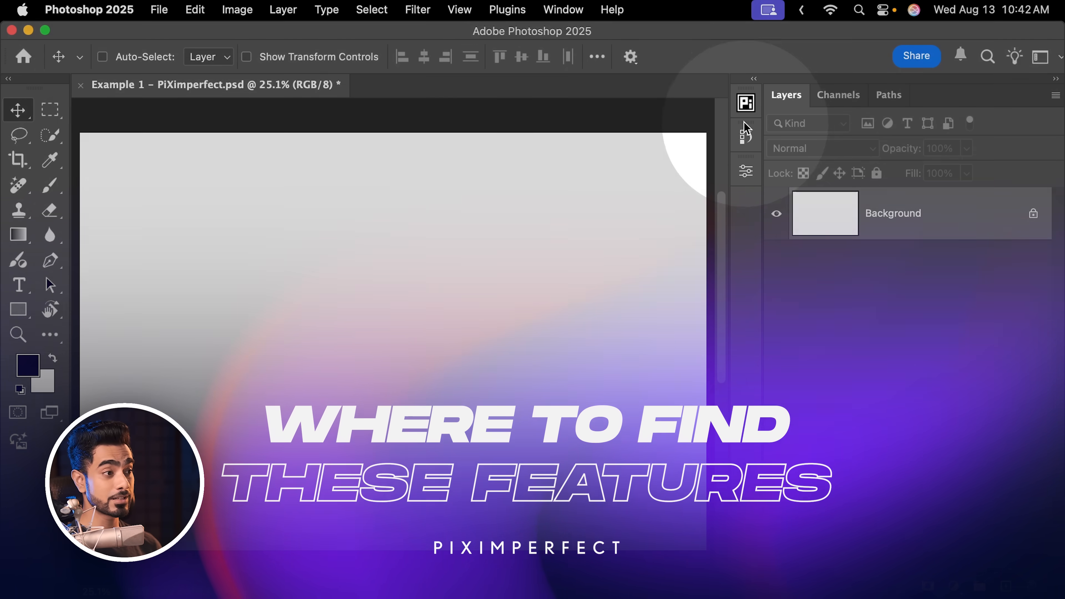
Switch to Creative Cloud and search the Stock & Marketplace plugins for PiXimperfect
left_click(746, 103)
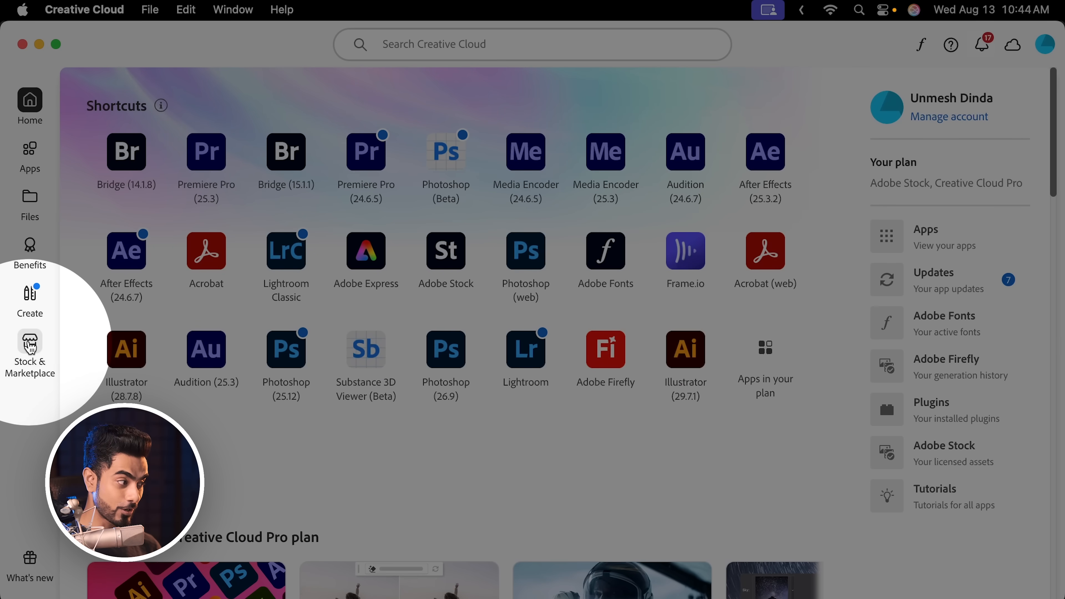
left_click(33, 348)
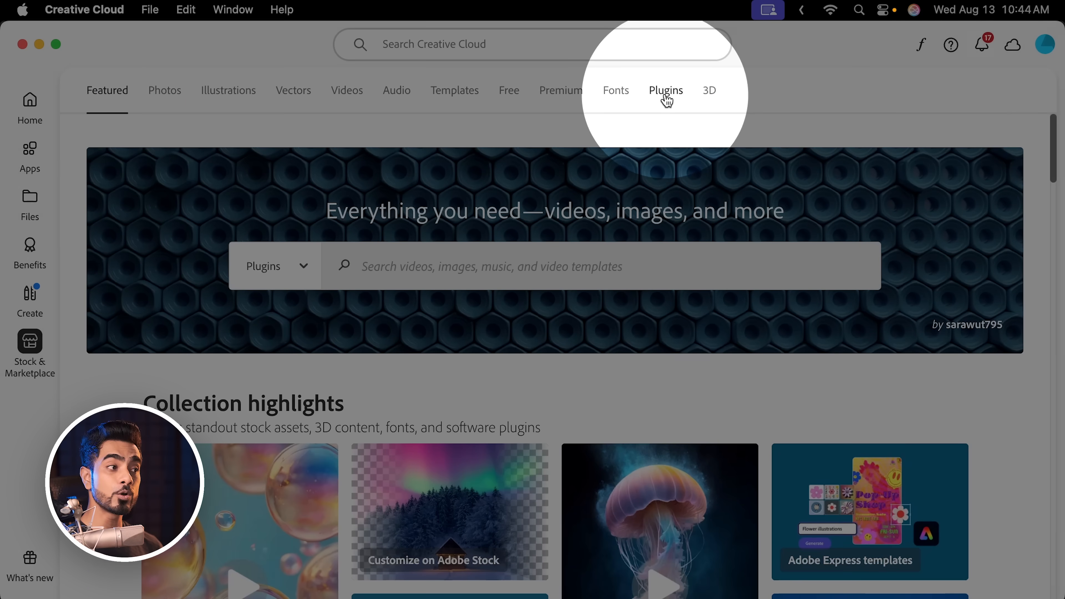
left_click(667, 96)
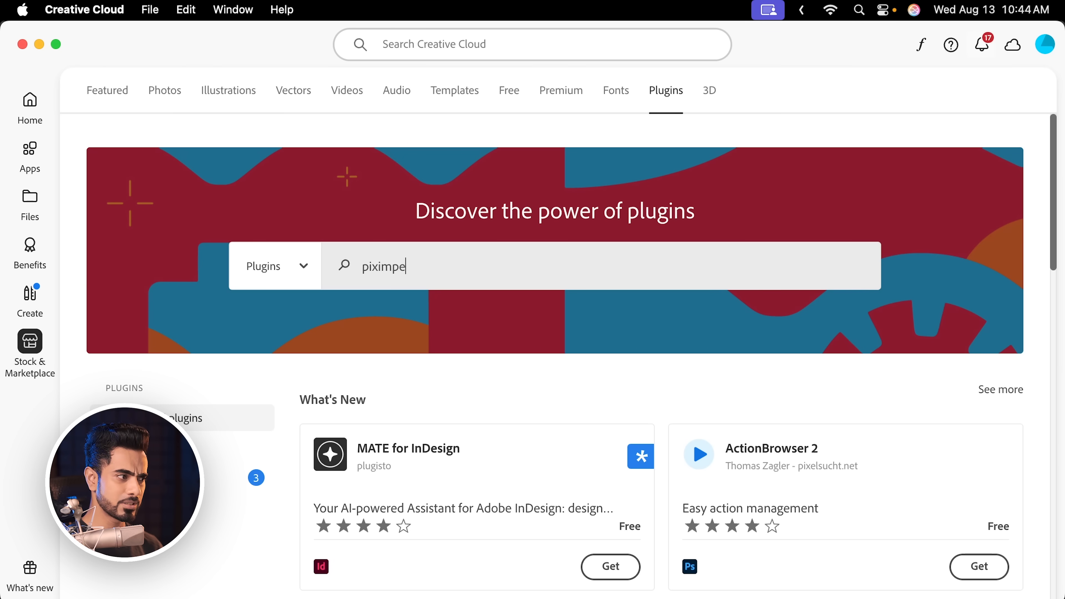
key("Return")
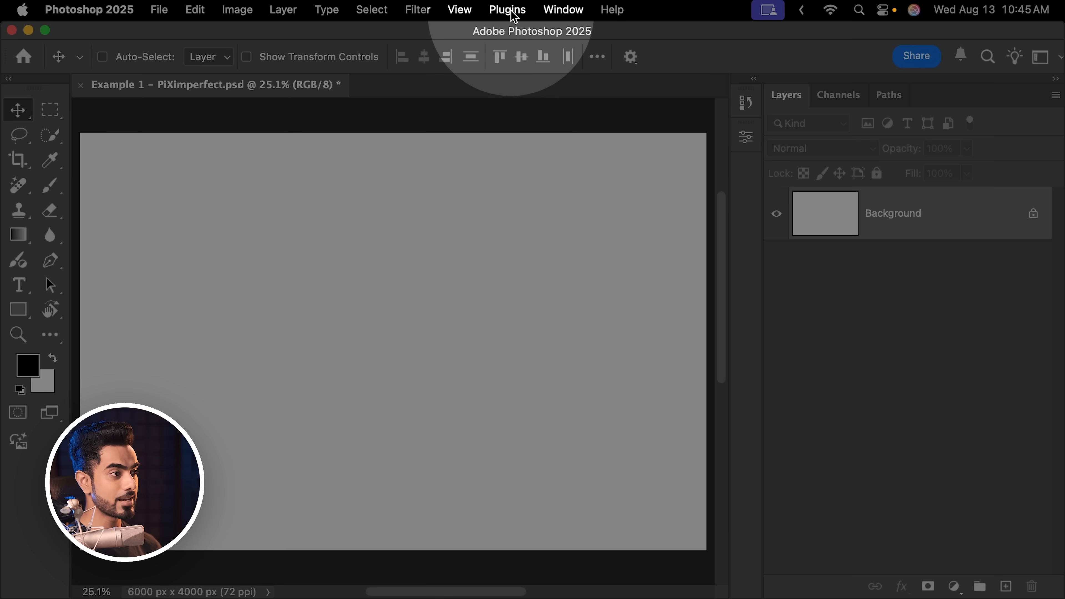
In Photoshop, open the PiXimperfect Compositing plugin, dock it below the collapsed panel icons, and expand it
left_click(508, 9)
mouse_move(571, 153)
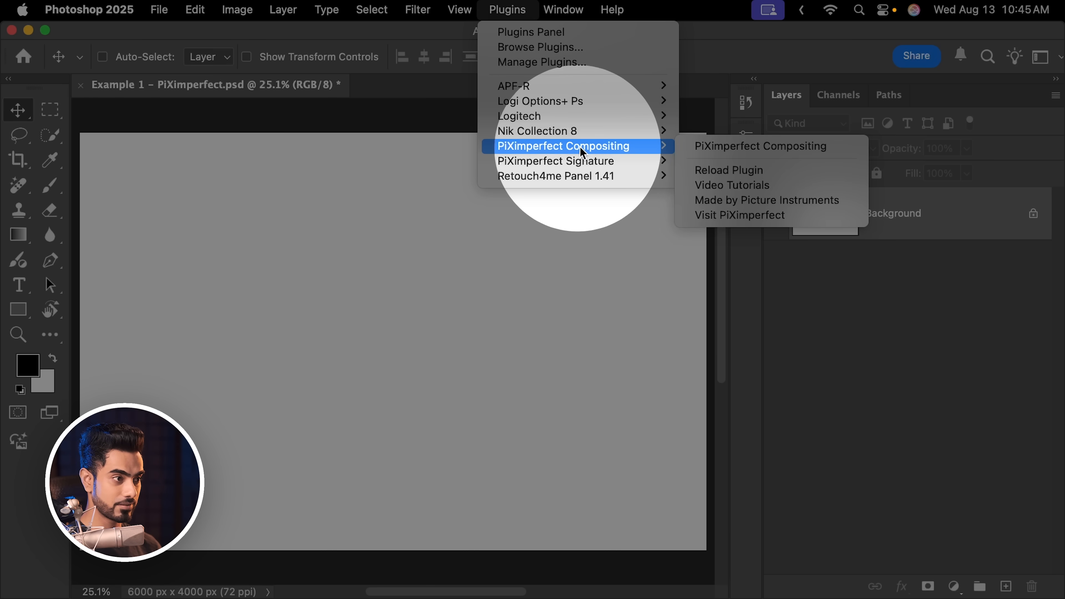
left_click(747, 152)
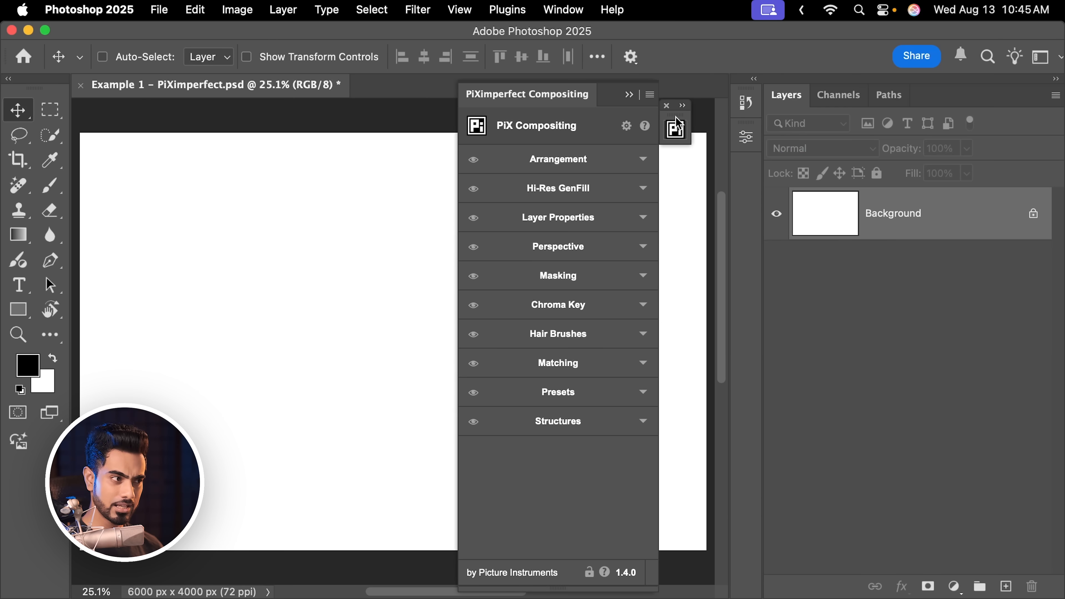
left_click_drag(677, 123, 737, 179)
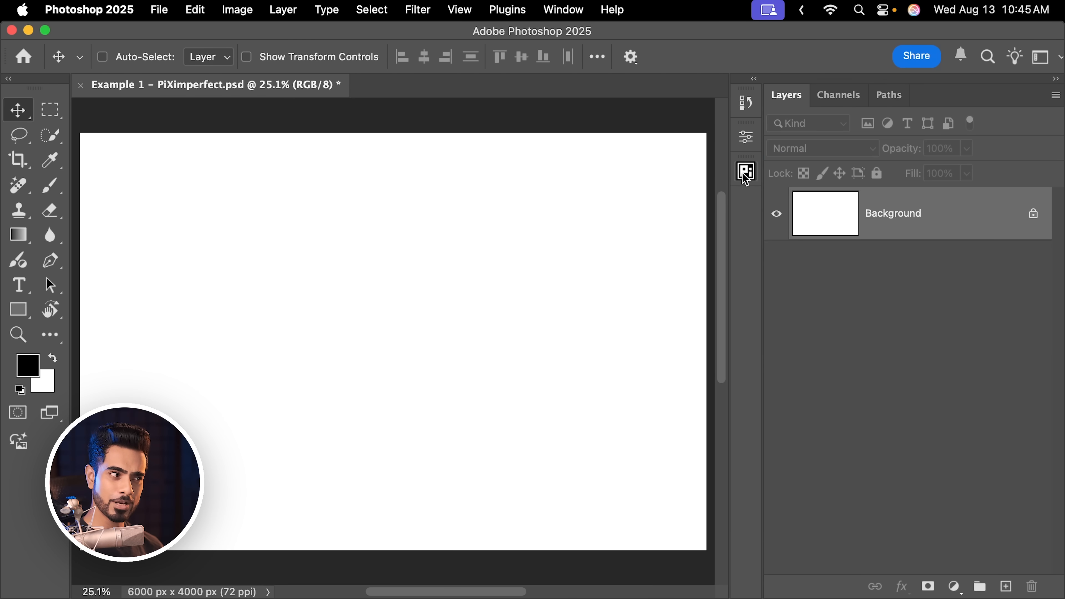
left_click(745, 180)
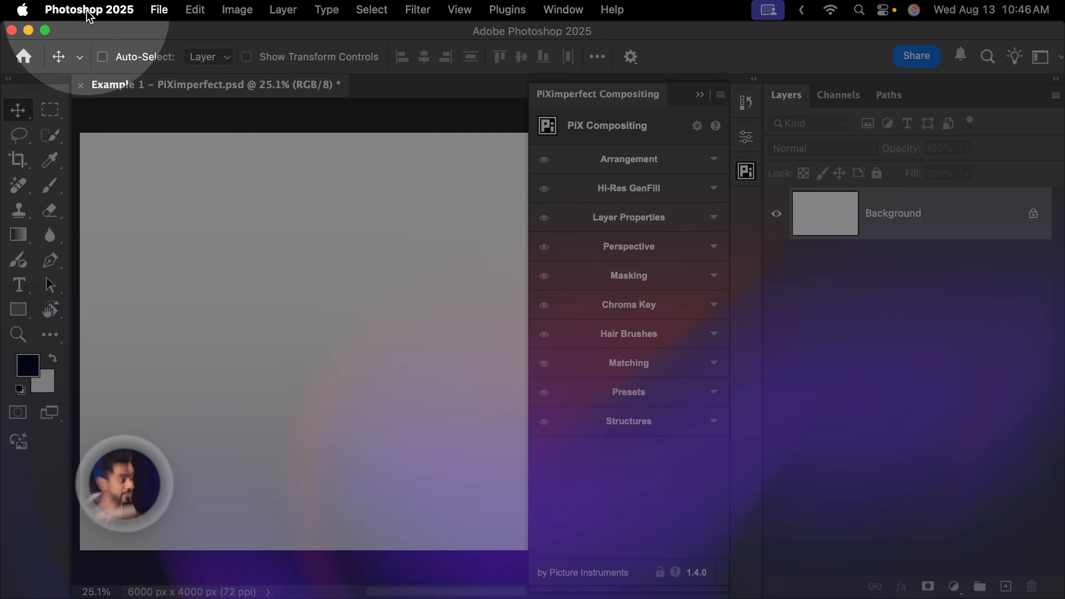
Review the General preferences for placing images, especially Resize Image During Place, and close the dialog
left_click(86, 10)
mouse_move(88, 81)
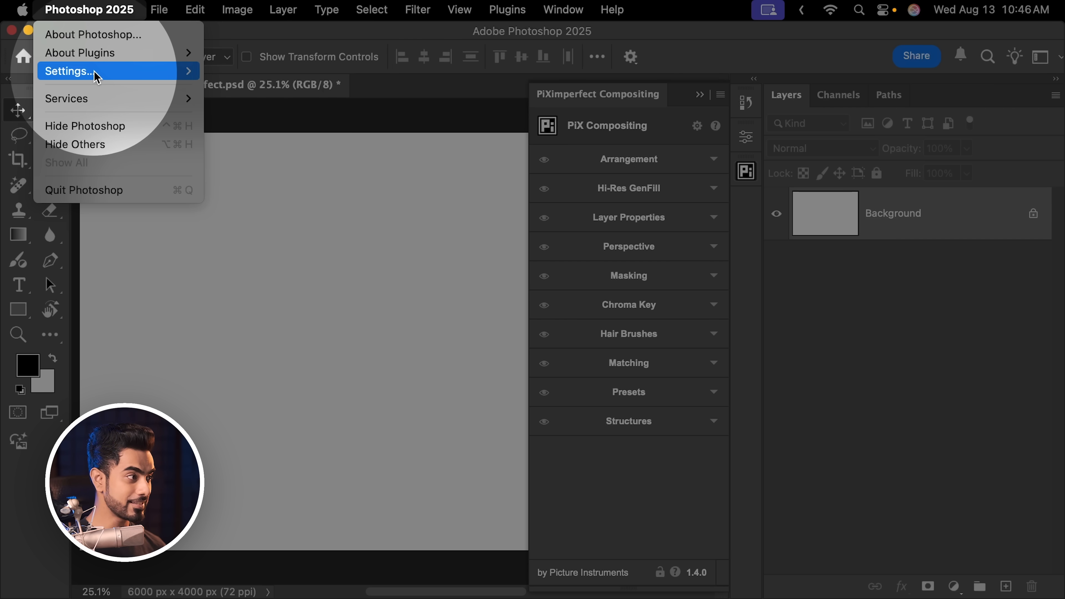
left_click(240, 69)
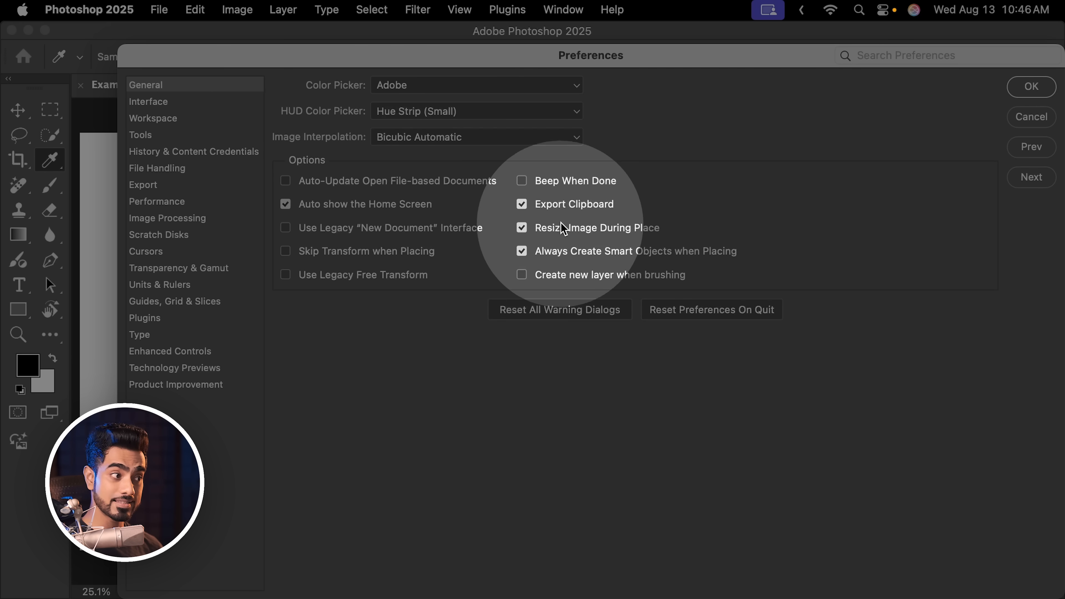
key("Return")
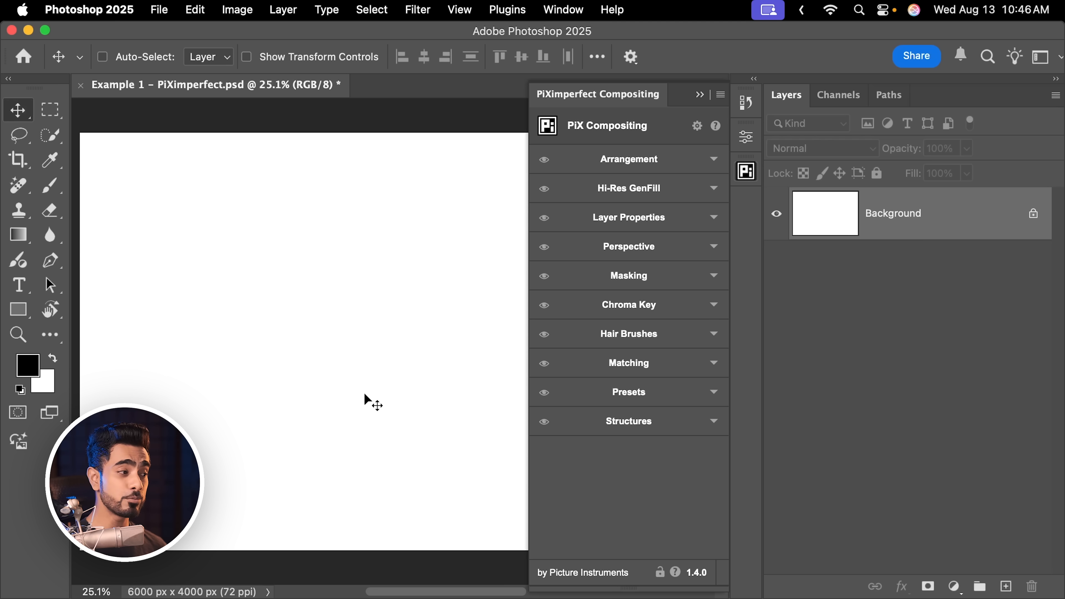
Place Portrait.jpeg from the Features folder into the blank document at its default size
left_click(149, 574)
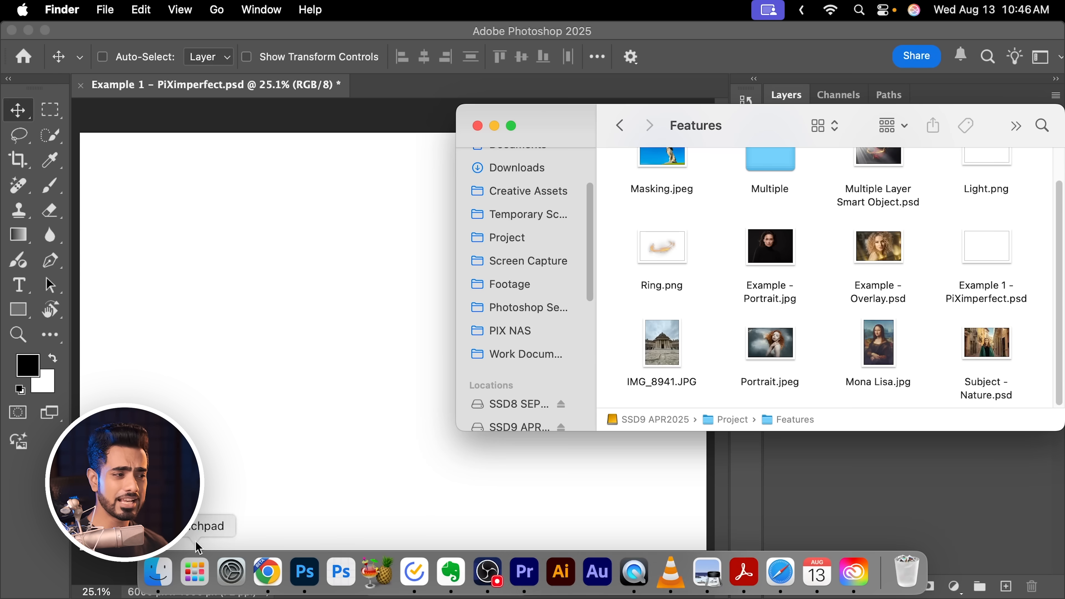
left_click(774, 351)
left_click_drag(774, 351, 276, 335)
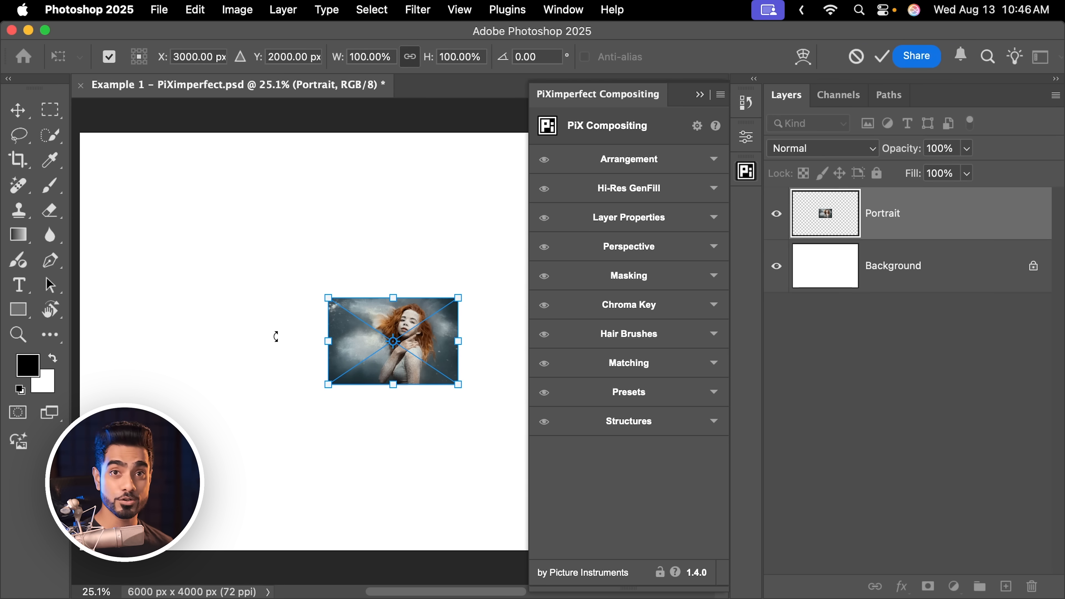
key("Return")
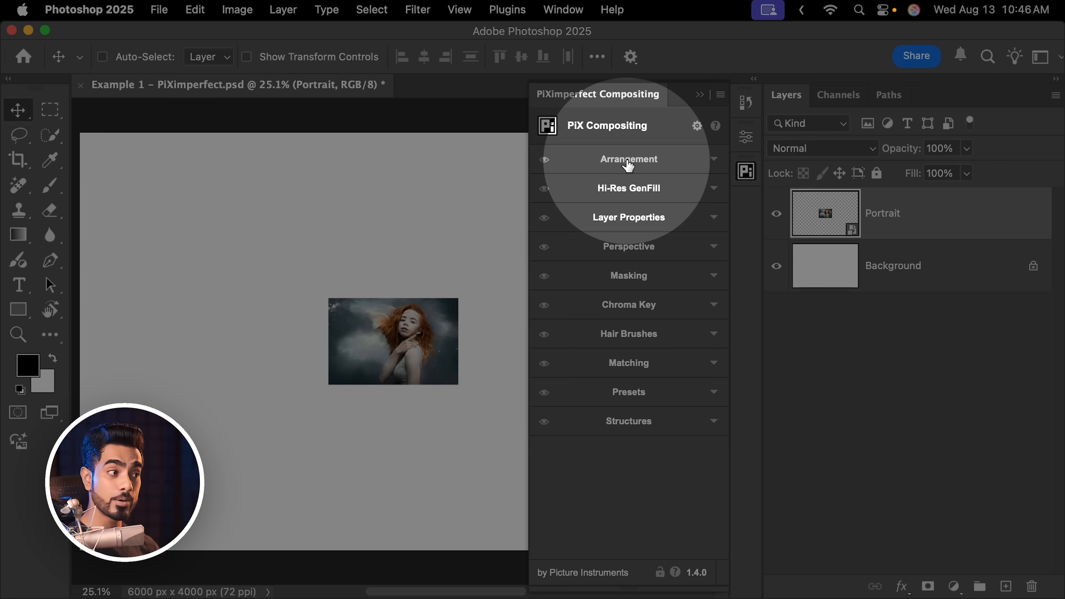
Try Adapt to selection from the Arrangement tools on the Portrait layer, and clear the full-canvas selection
left_click(625, 161)
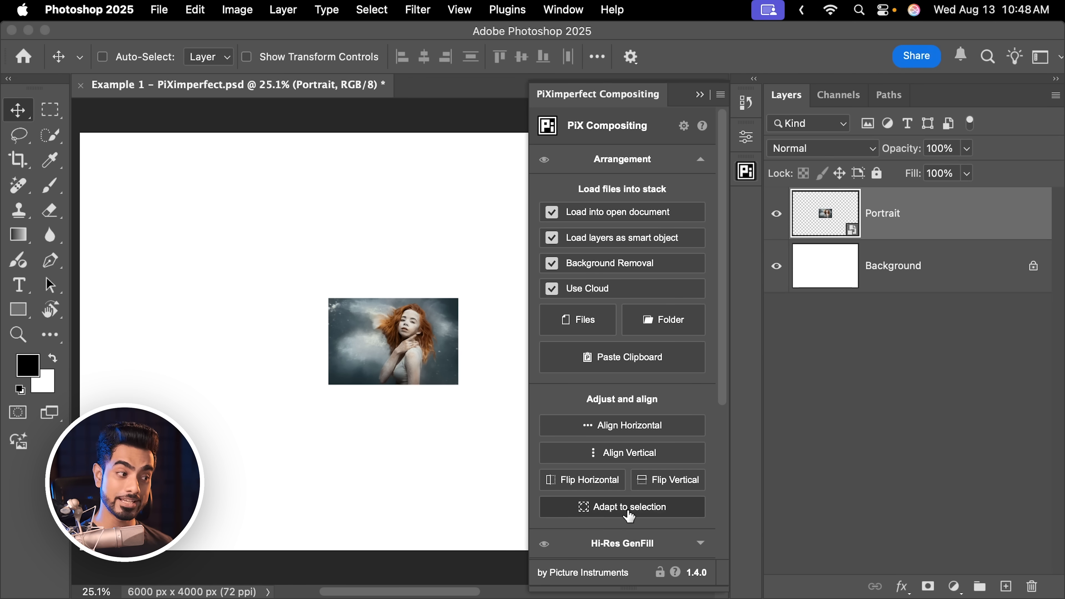
left_click(628, 513)
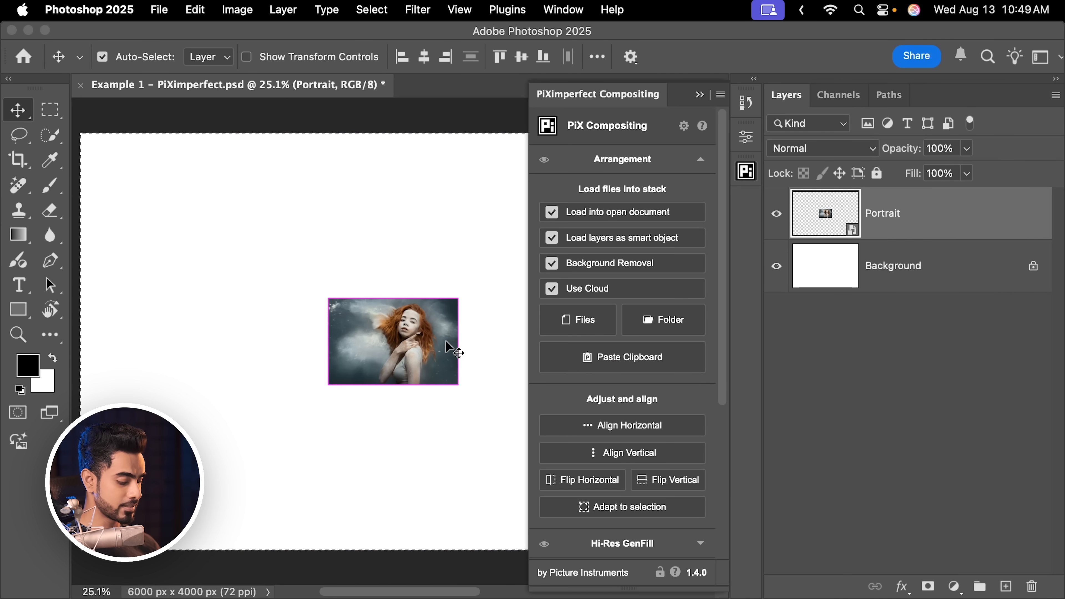
key("super+d")
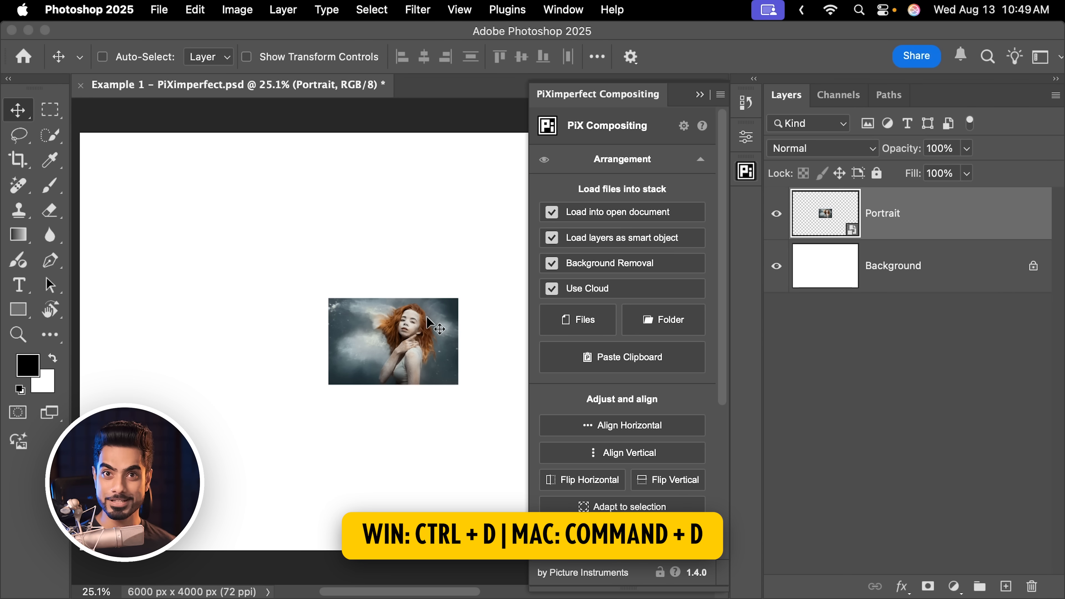
Draw a tall rectangular selection beside the portrait photo and adapt the Portrait layer to that selection
left_click(57, 112)
left_click(112, 113)
left_click_drag(131, 167, 315, 478)
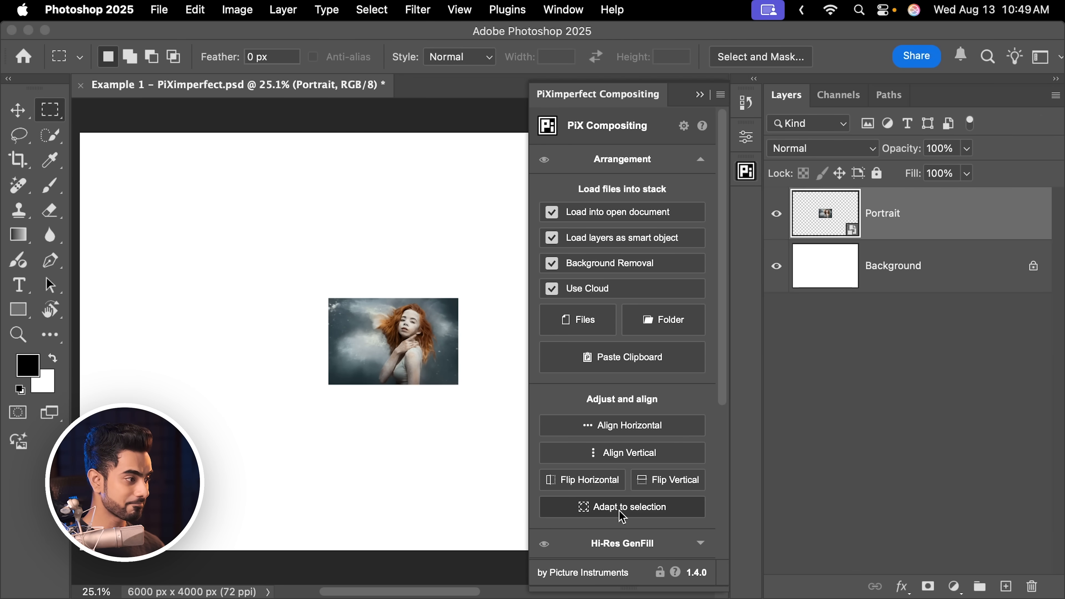
left_click(620, 508)
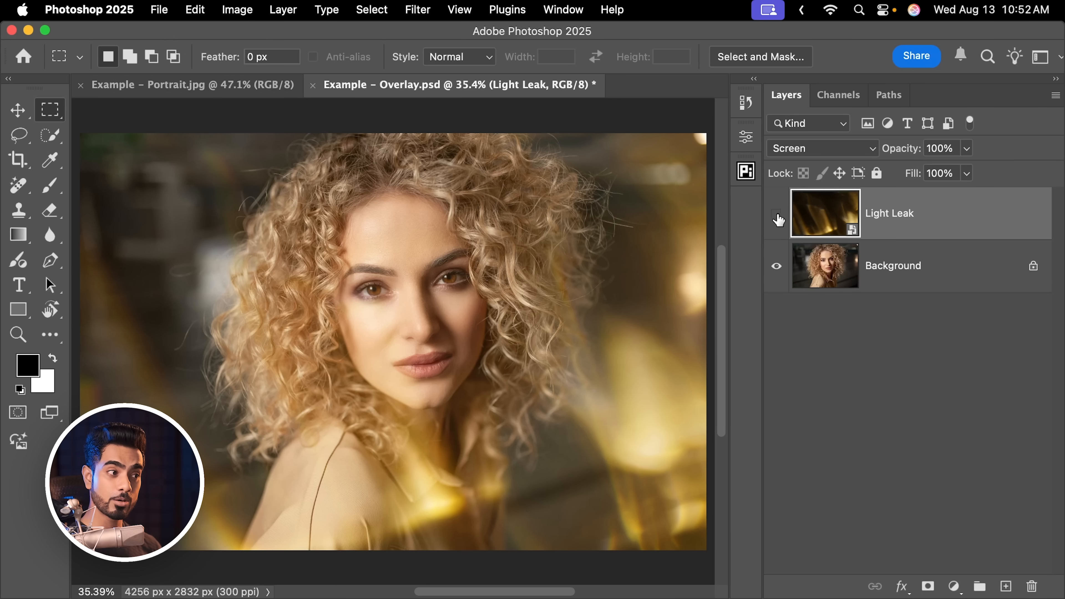
Compare the curly-haired portrait with and without the Light Leak overlay, and examine that layer's transform bounds
left_click(777, 215)
left_click(776, 216)
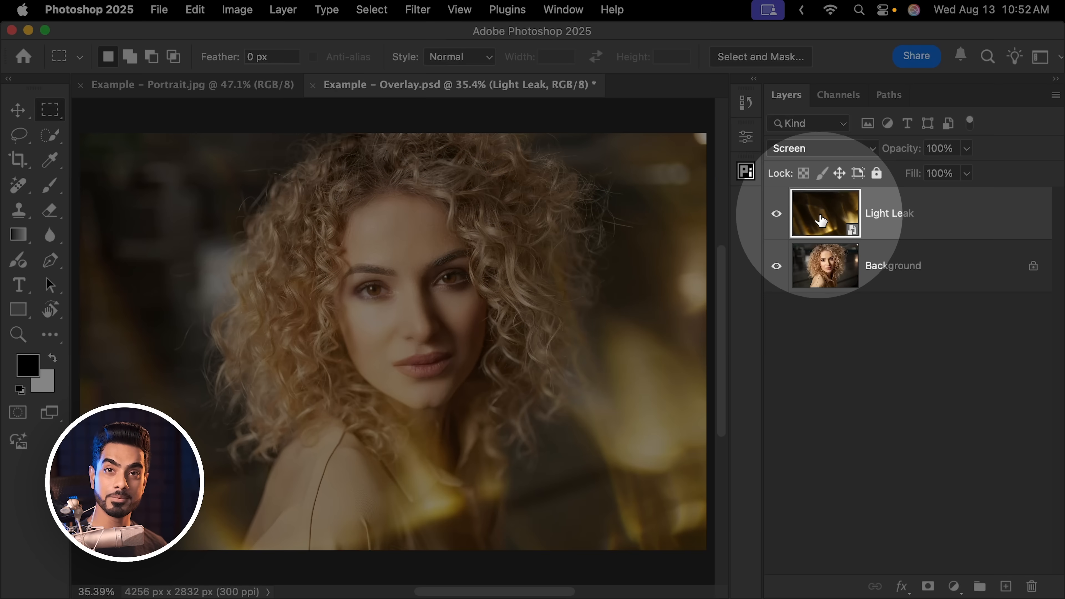
scroll(424, 270, "down", 2)
scroll(424, 271, "down", 1)
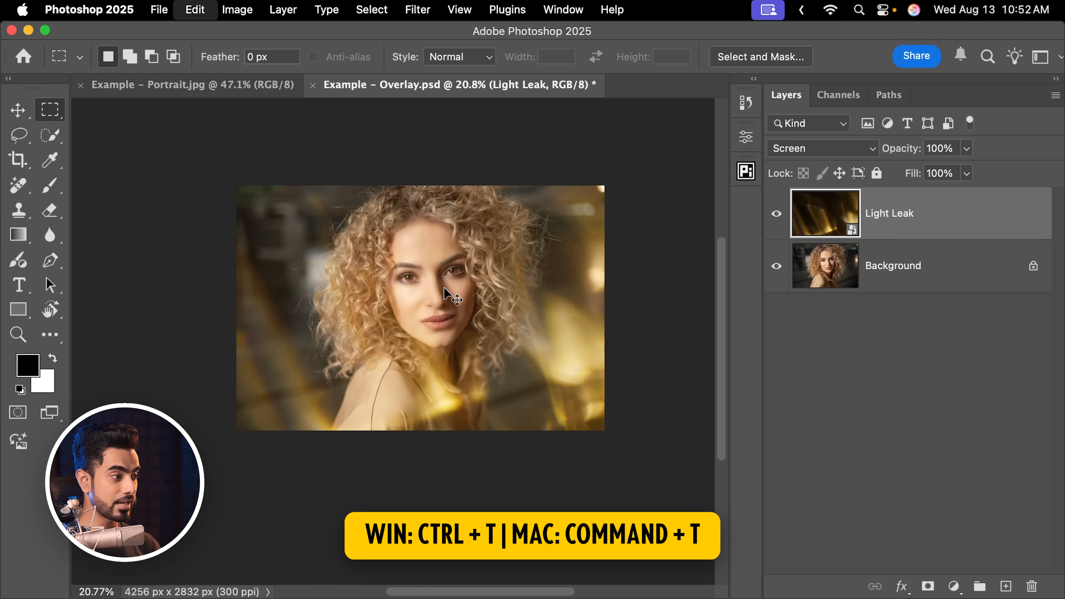
key("super+t")
key("Return")
scroll(443, 216, "up", 3)
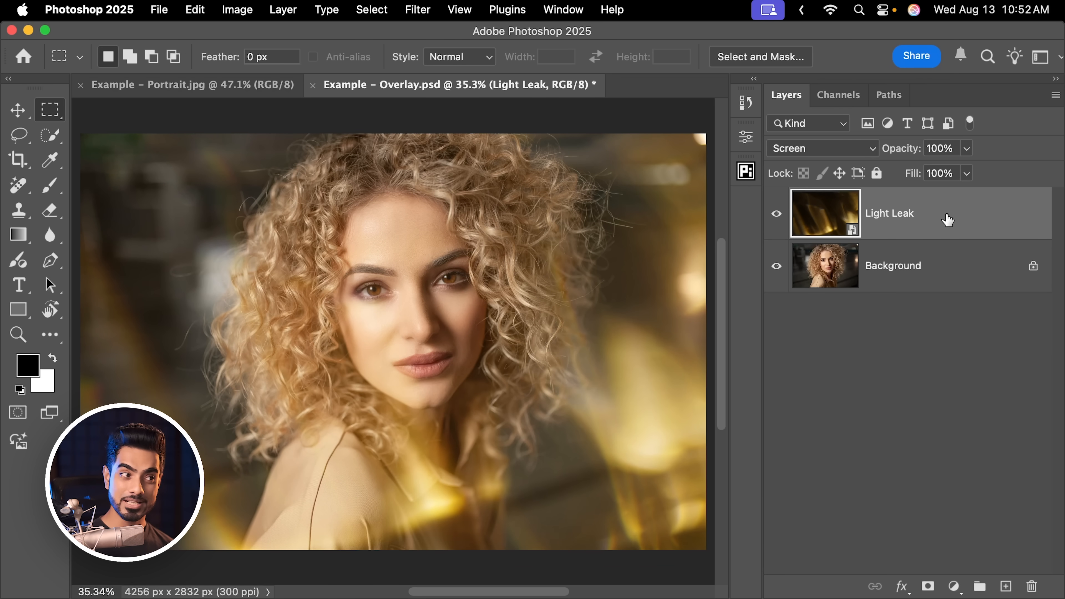
Copy the Light Leak layer from Example - Overlay.psd into the Example - Portrait.jpg document
key("super+c")
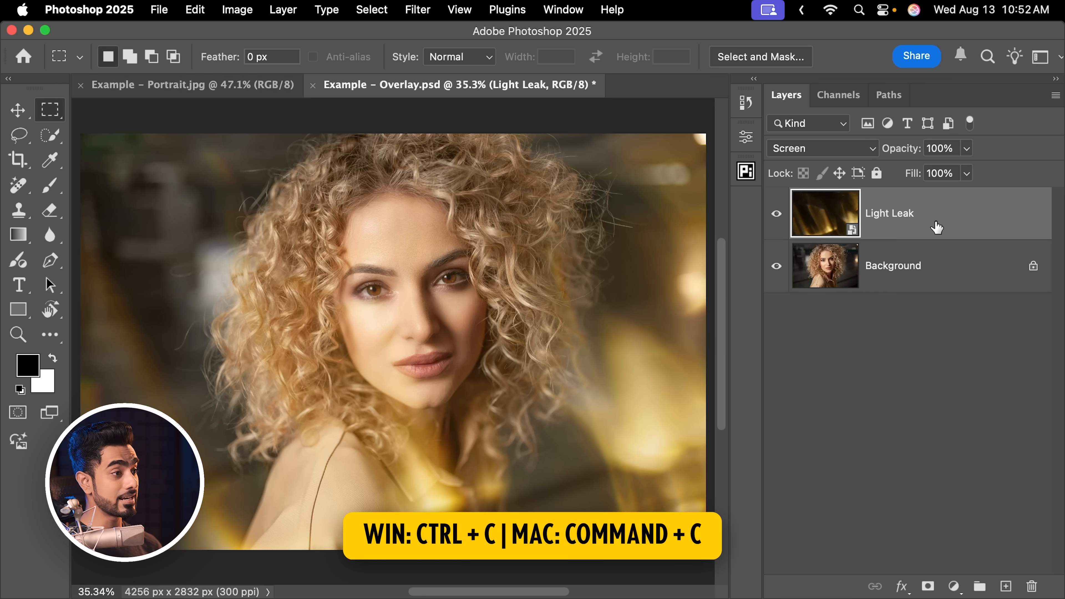
left_click(237, 86)
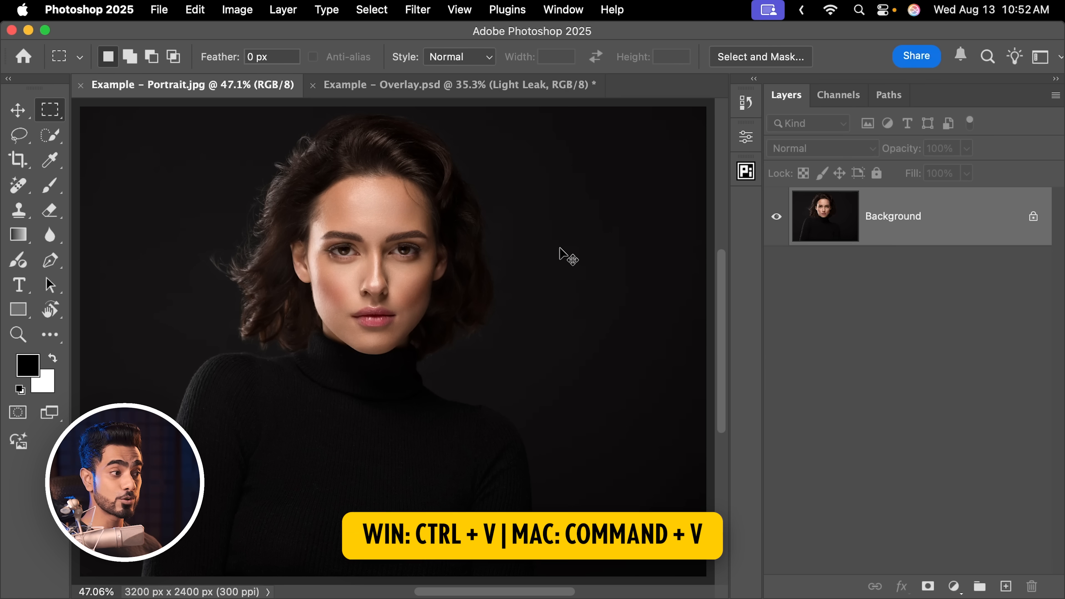
key("super+v")
Examine how far the pasted Light Leak layer's transform bounds extend past the portrait canvas
left_click_drag(557, 245, 528, 257)
left_click_drag(534, 258, 441, 274)
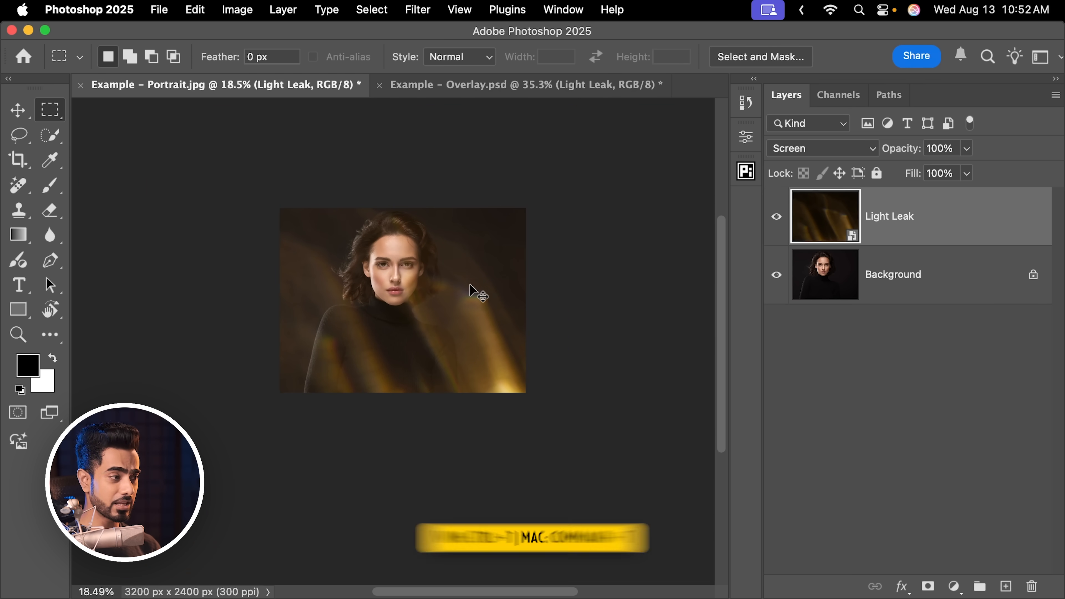
key("super+t")
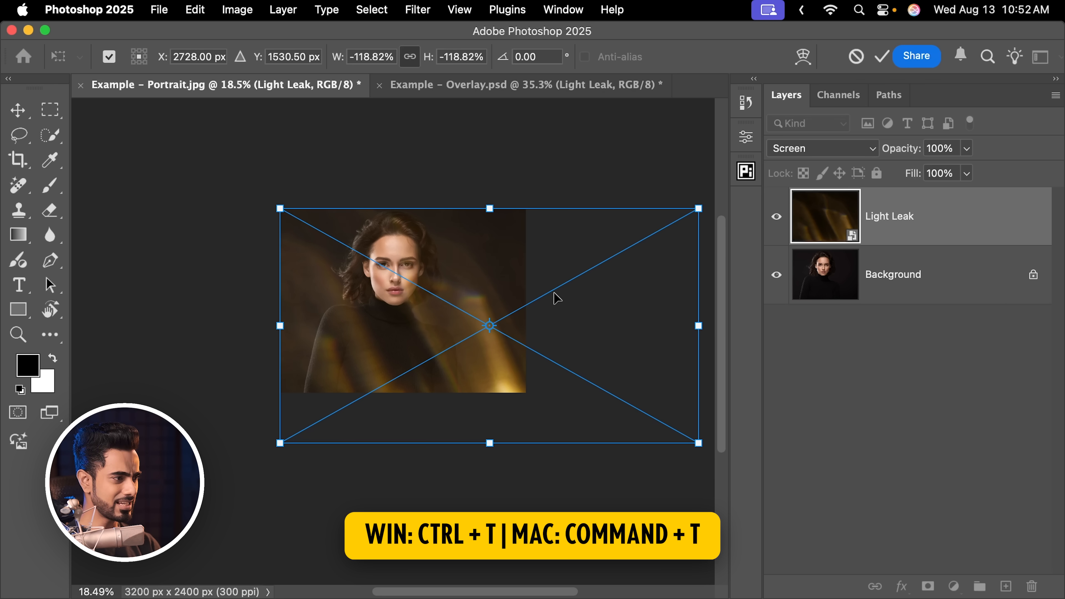
key("Return")
key("super+0")
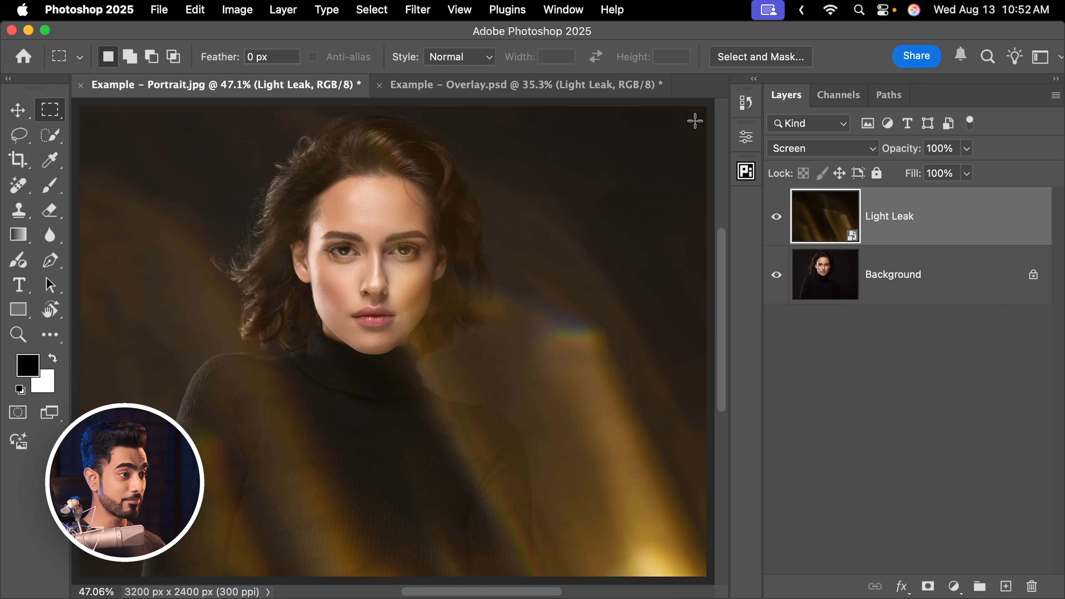
Select the whole canvas and fit the Light Leak layer inside it with the plugin's Adapt to selection
left_click(747, 172)
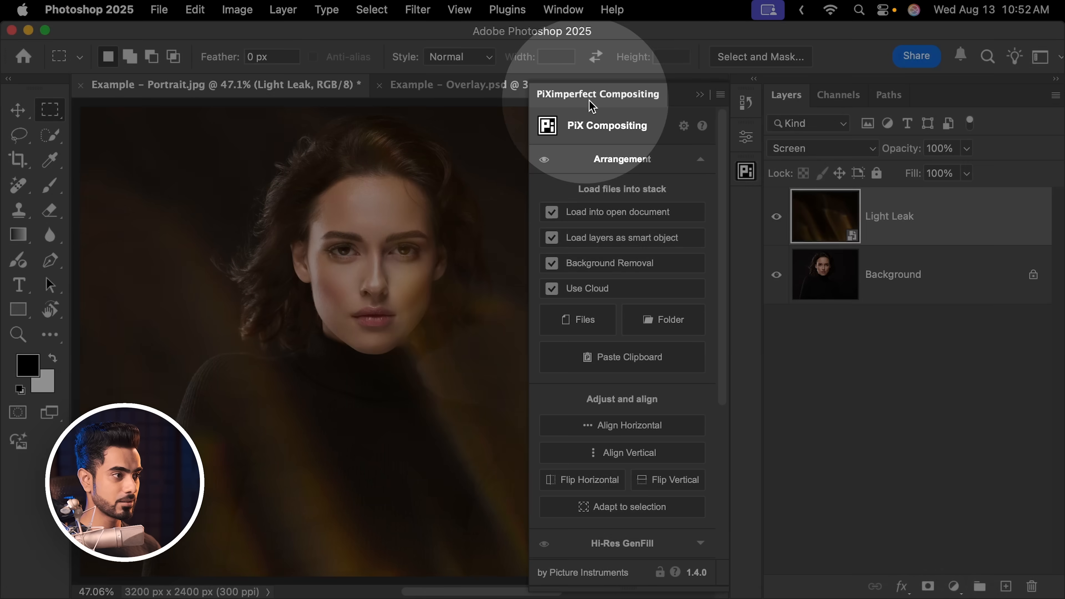
scroll(727, 301, "down", 2)
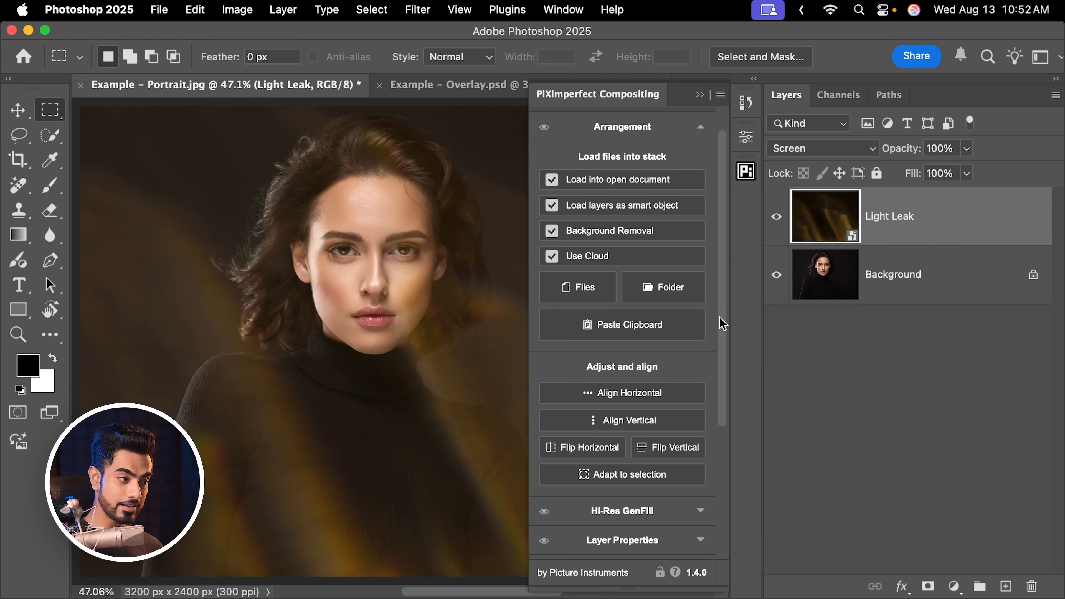
key("super+a")
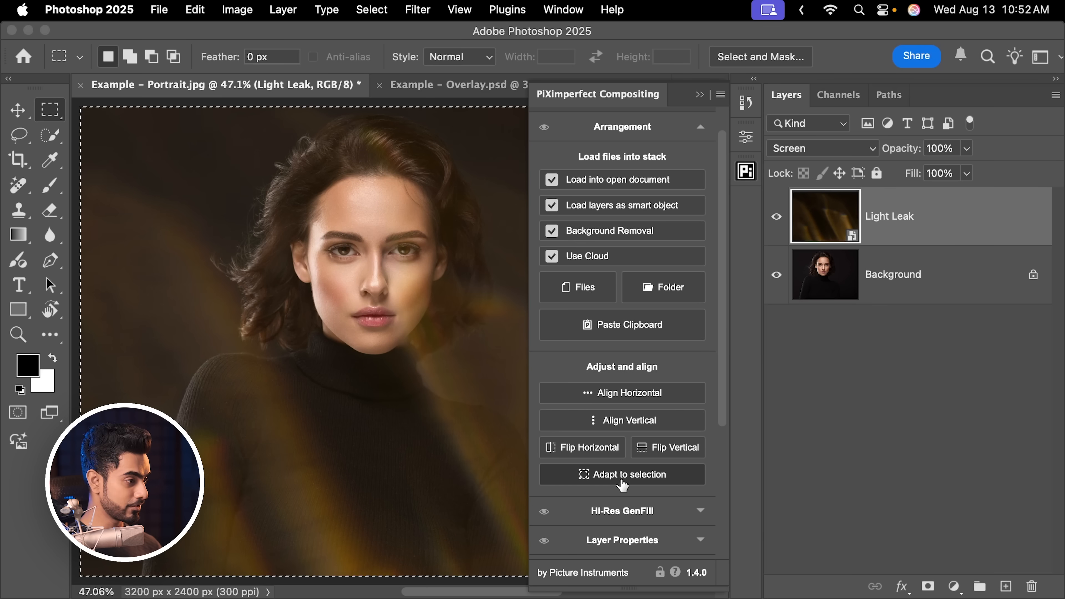
left_click(622, 482)
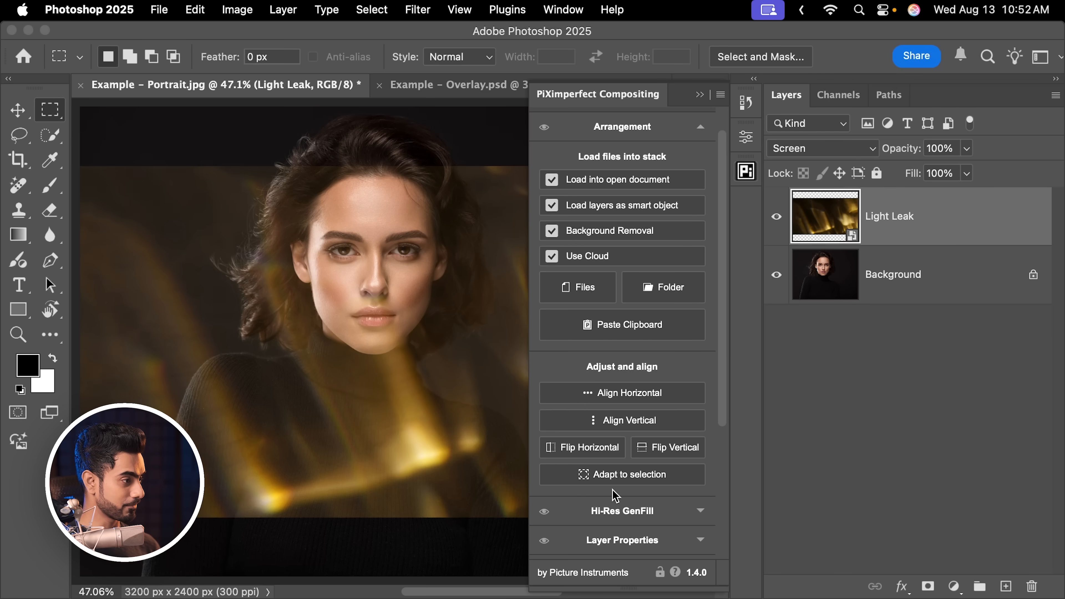
Scale the Light Leak layer up around its centre to about -94% so it covers the whole canvas height
left_click_drag(353, 320, 301, 342)
key("super+t")
left_click_drag(434, 248, 484, 222)
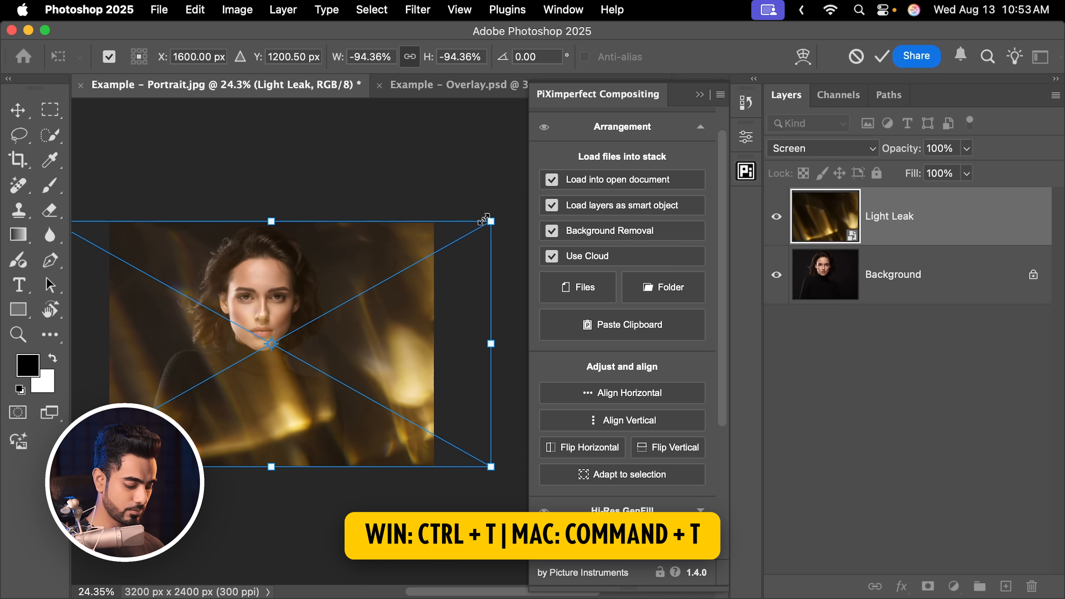
key("Return")
scroll(483, 221, "up", 3)
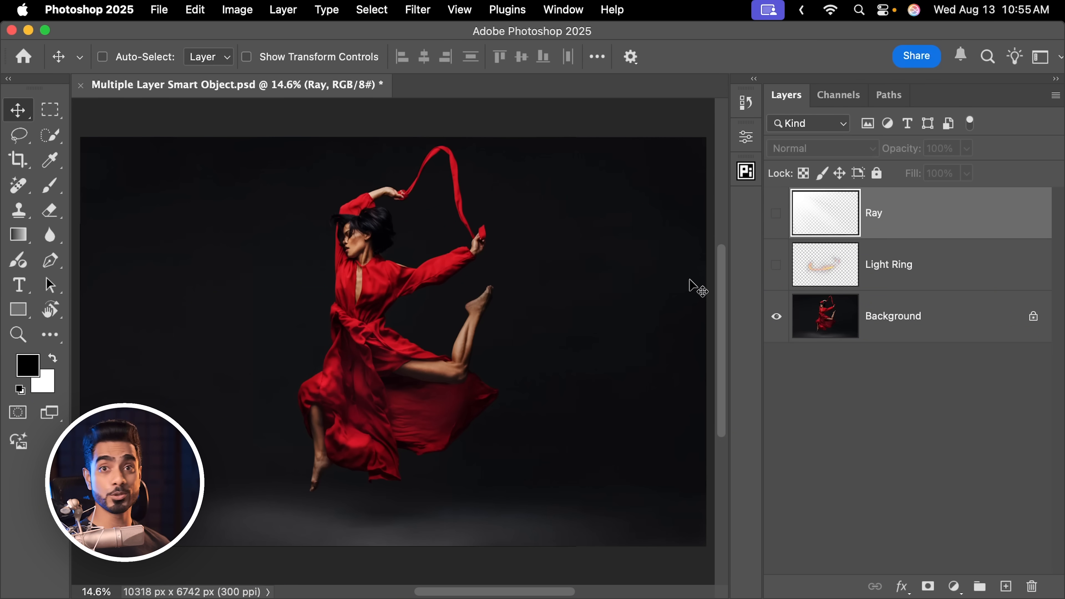
Show the Light Ring and Ray layers over the red-dress dancer, and select the Light Ring layer
left_click(777, 266)
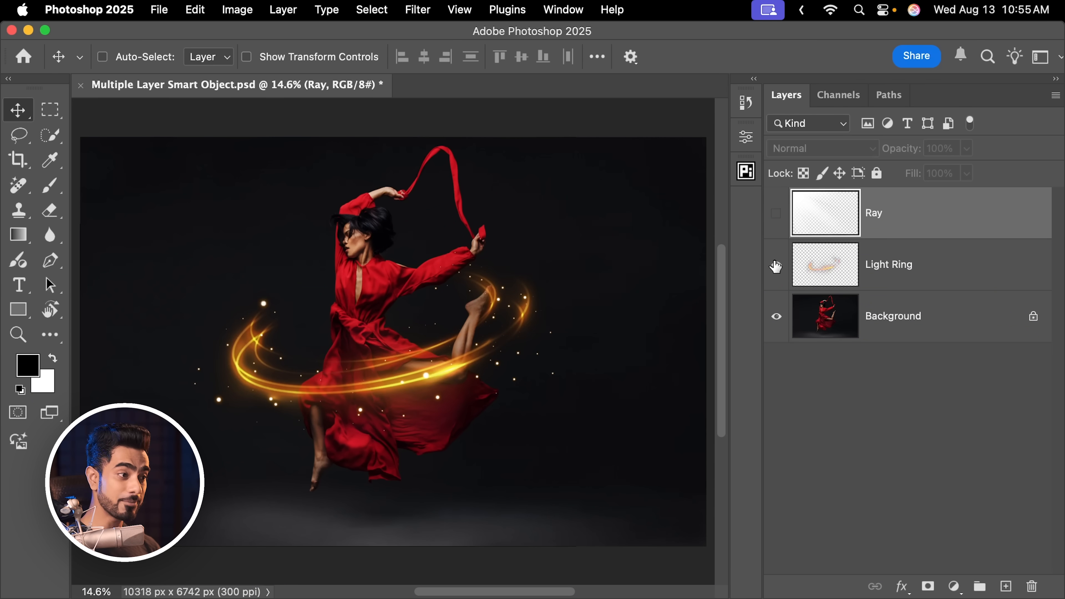
left_click(777, 214)
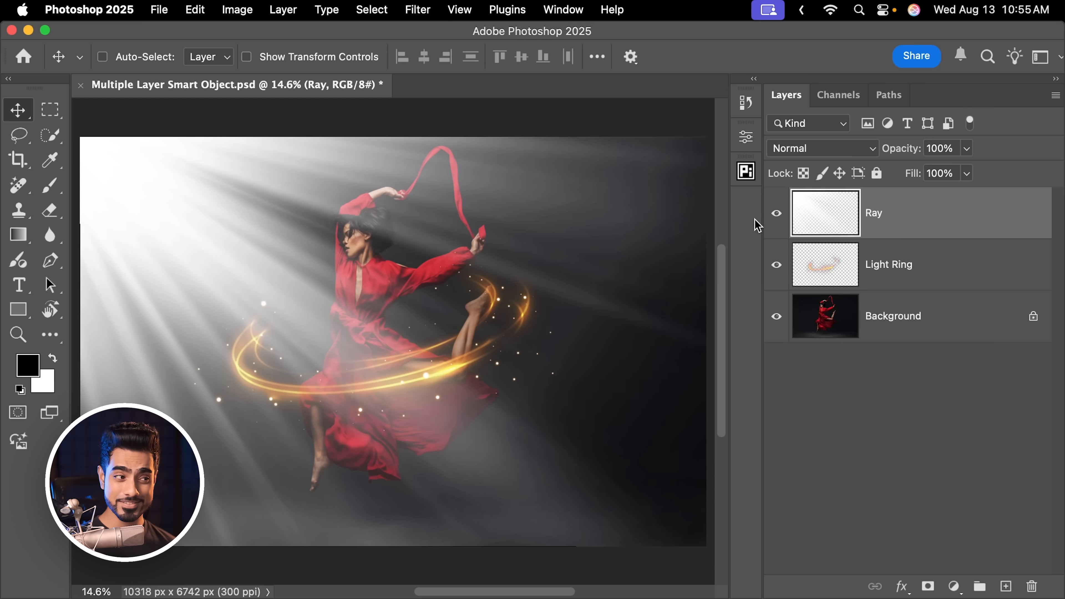
left_click(902, 272)
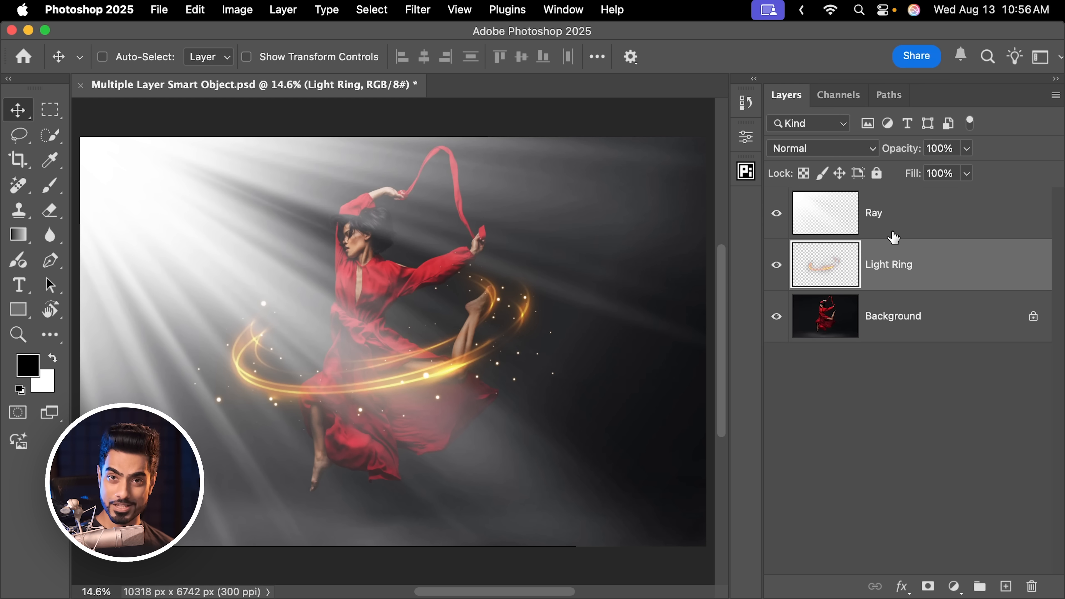
Apply a Gaussian Blur with a 191.2-pixel radius directly to the Ray layer, and undo it
left_click(900, 223)
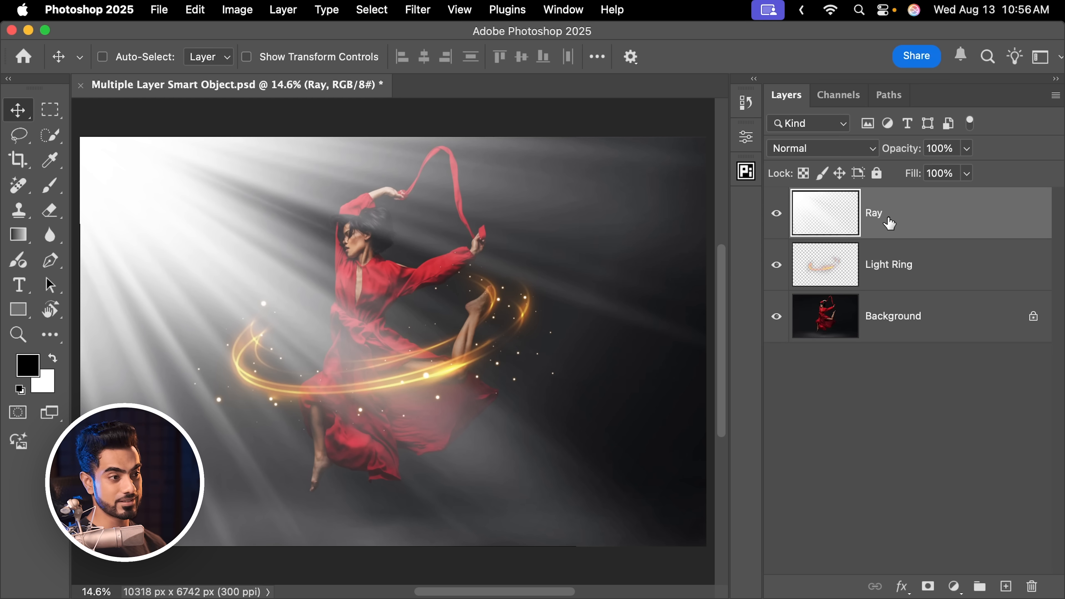
left_click_drag(620, 335, 594, 300)
key("super+0")
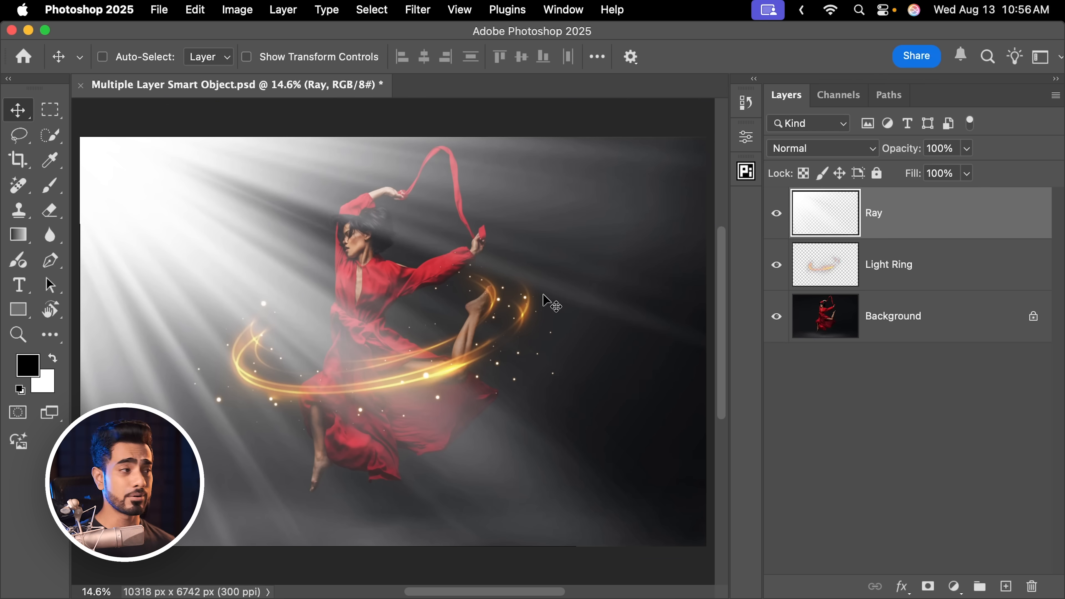
left_click(419, 10)
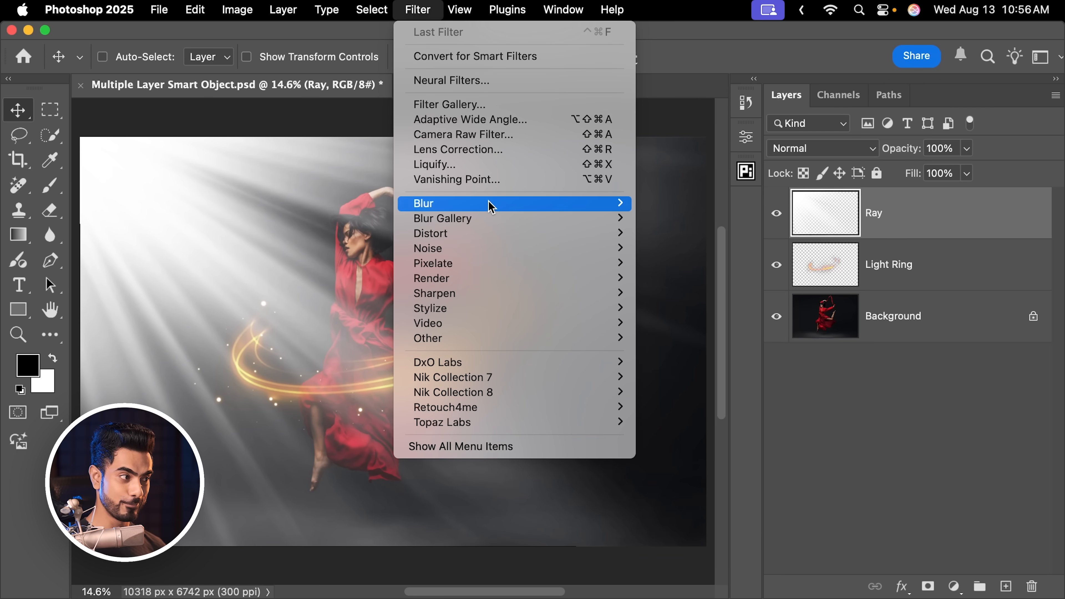
mouse_move(559, 207)
left_click(682, 267)
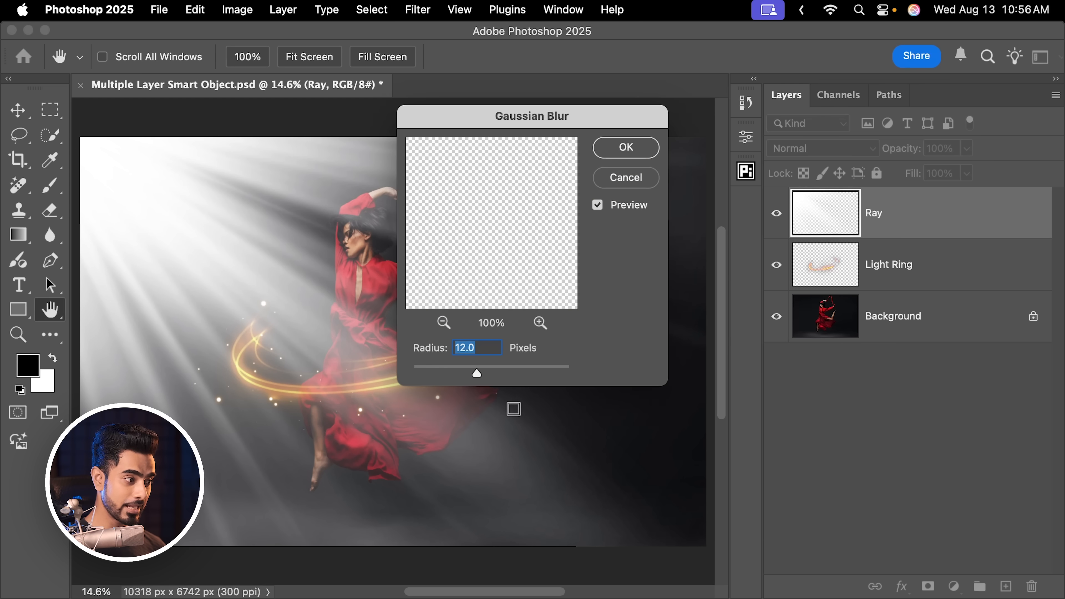
left_click_drag(521, 373, 533, 373)
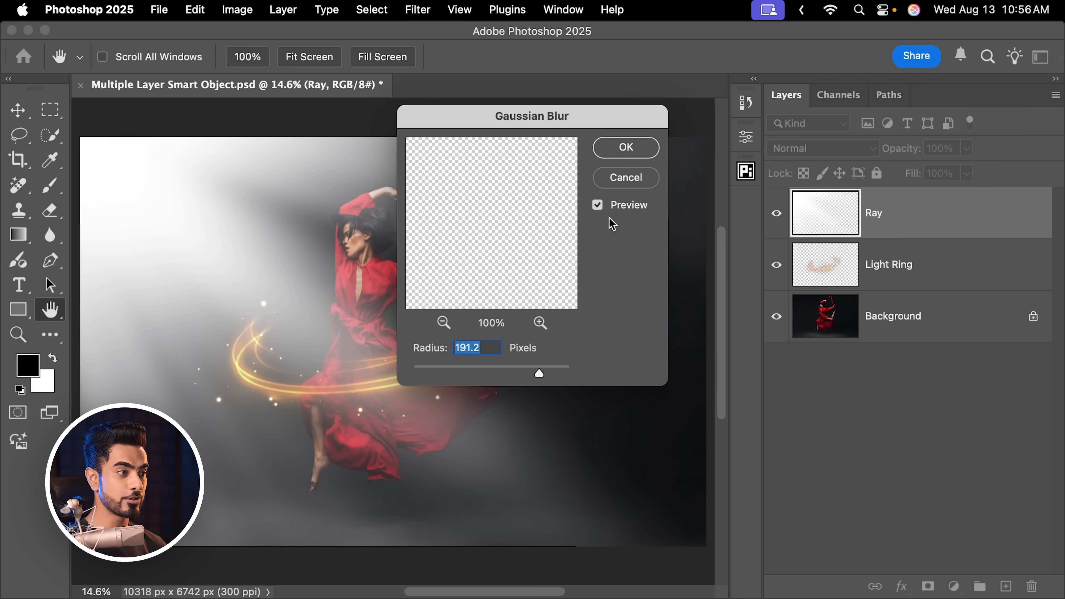
left_click(628, 177)
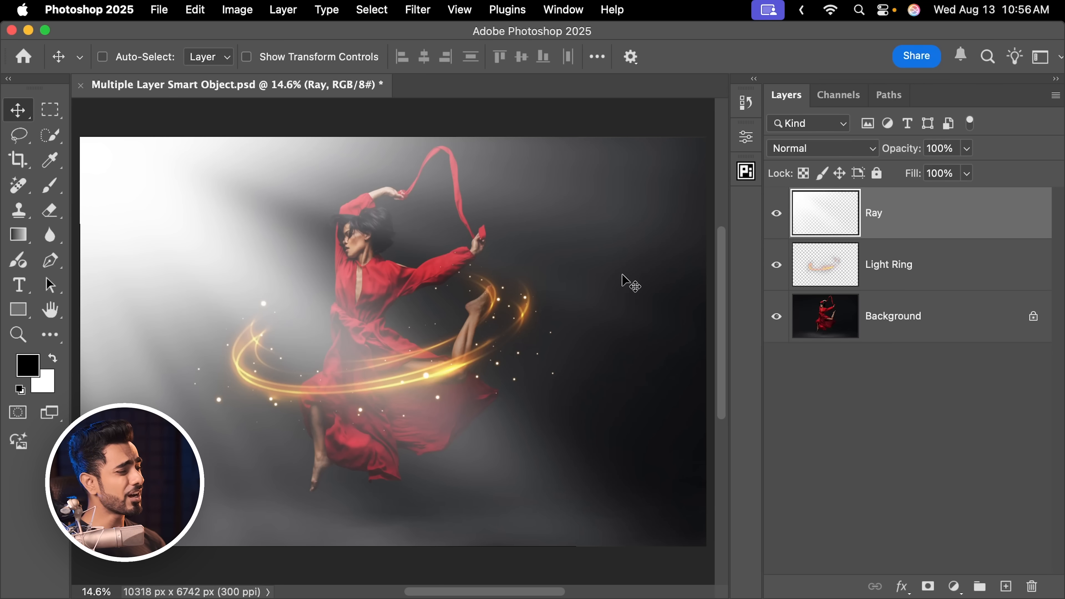
key("super")
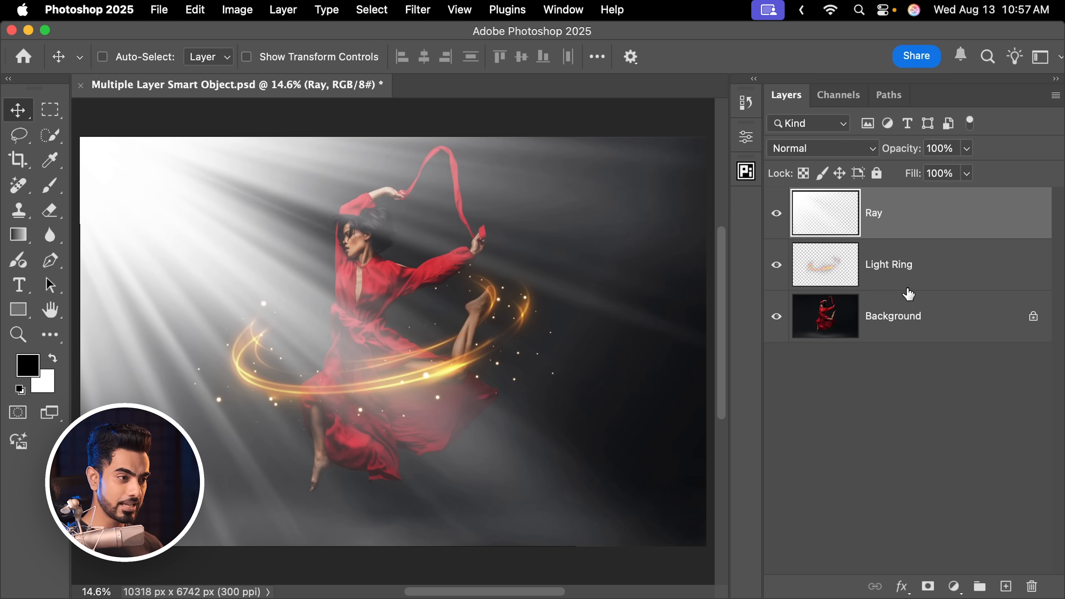
Scale the Light Ring layer down to a tiny size around its centre
left_click(907, 275)
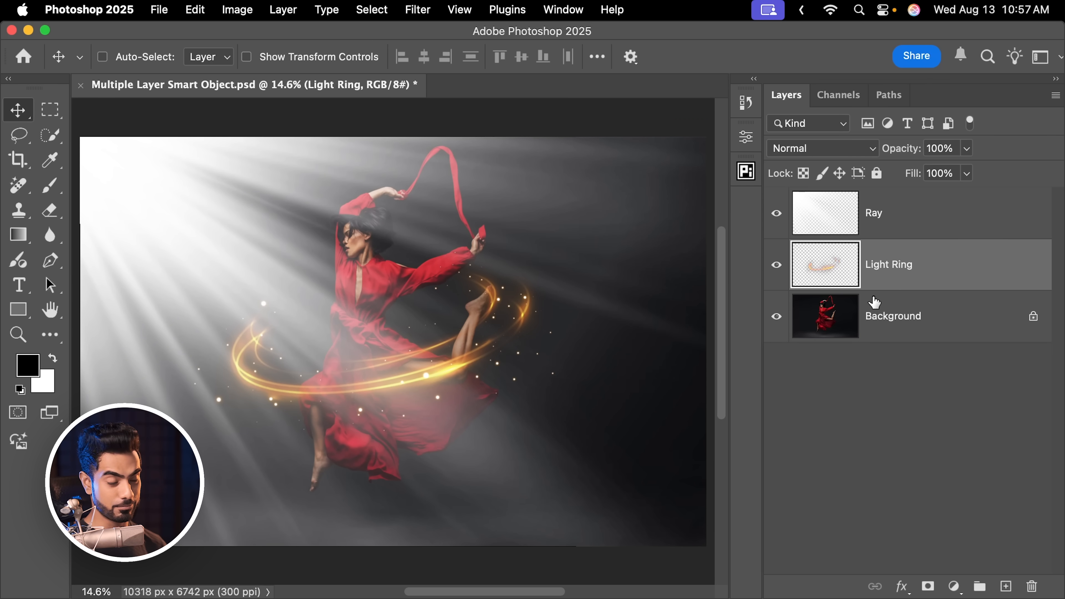
key("super+t")
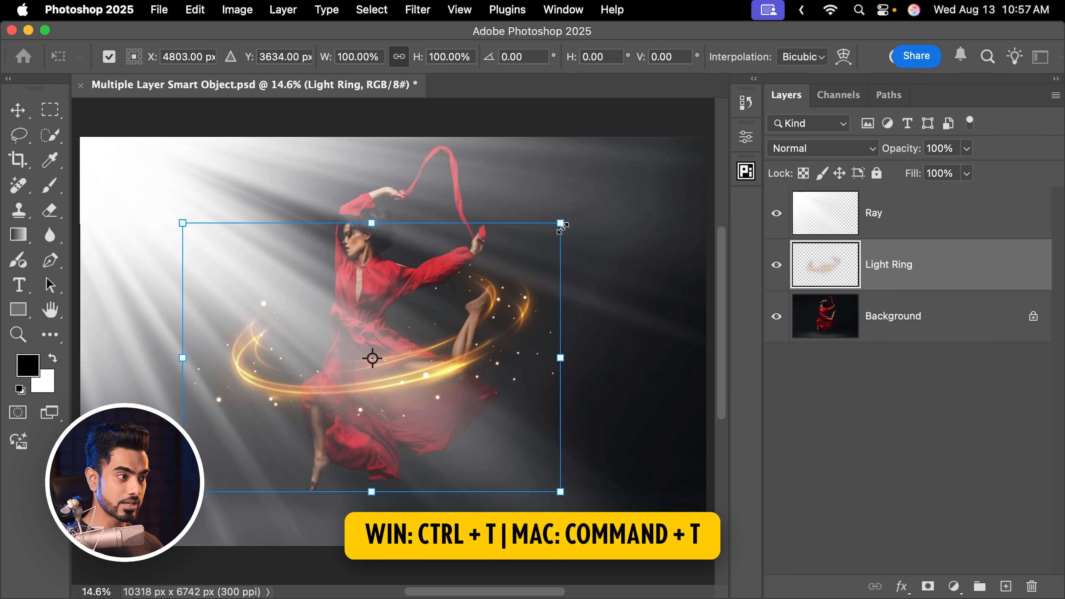
left_click_drag(561, 223, 373, 344)
key("Return")
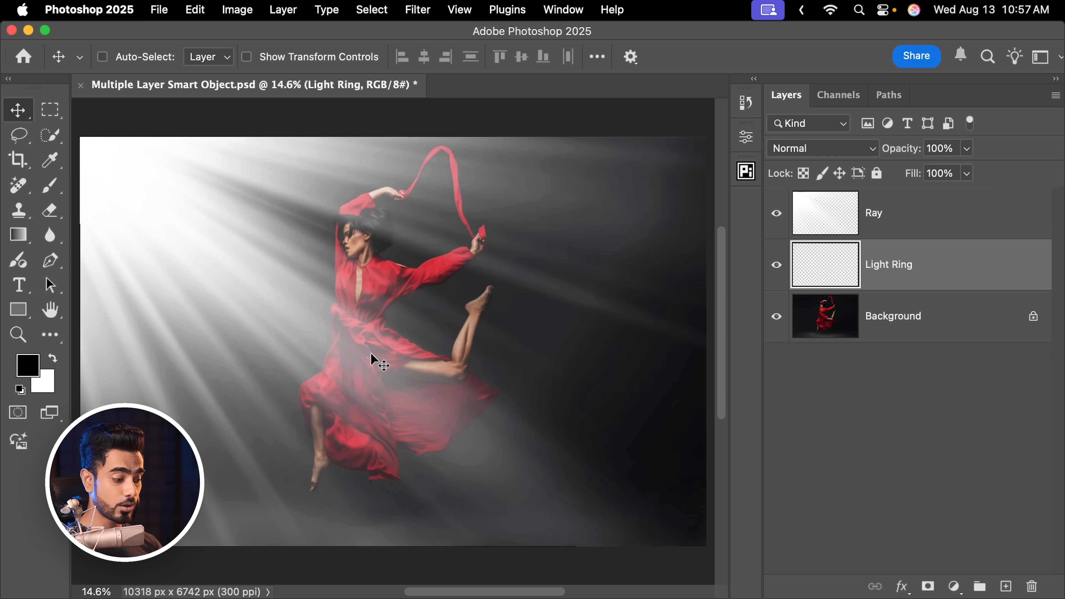
Scale the shrunken Light Ring layer back up around the dancer, inspect its quality up close, and undo both scalings
key("super+t")
left_click_drag(378, 352, 621, 182)
key("Return")
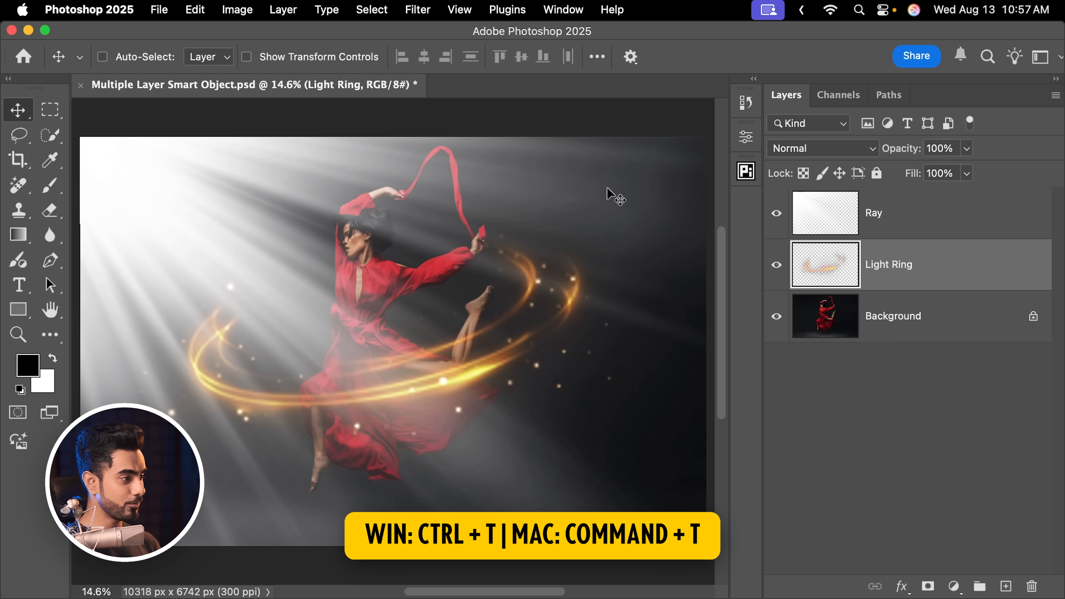
left_click_drag(398, 385, 492, 341)
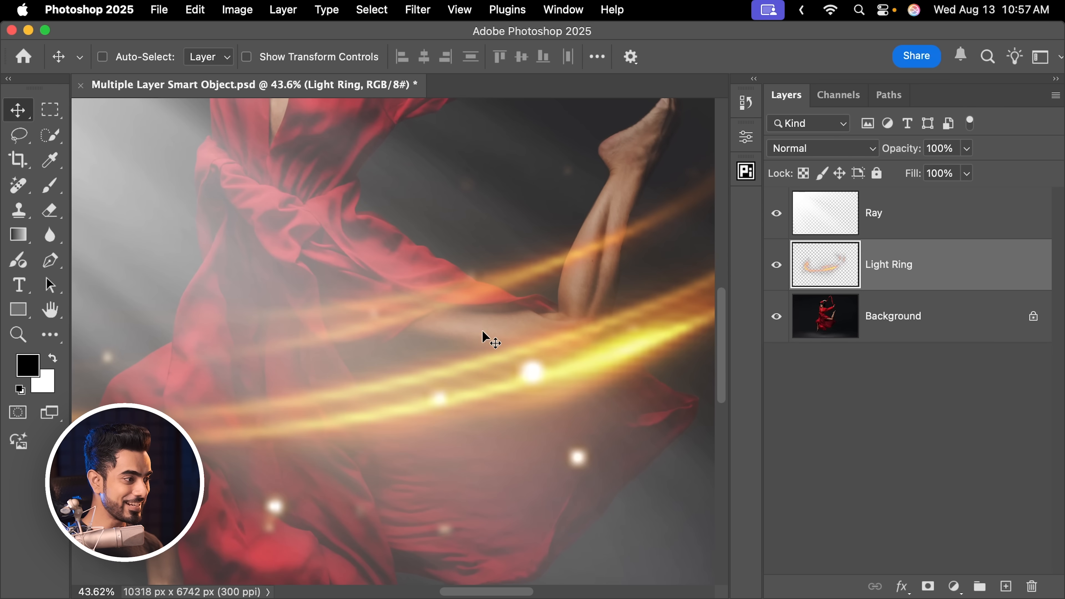
left_click_drag(391, 410, 365, 363)
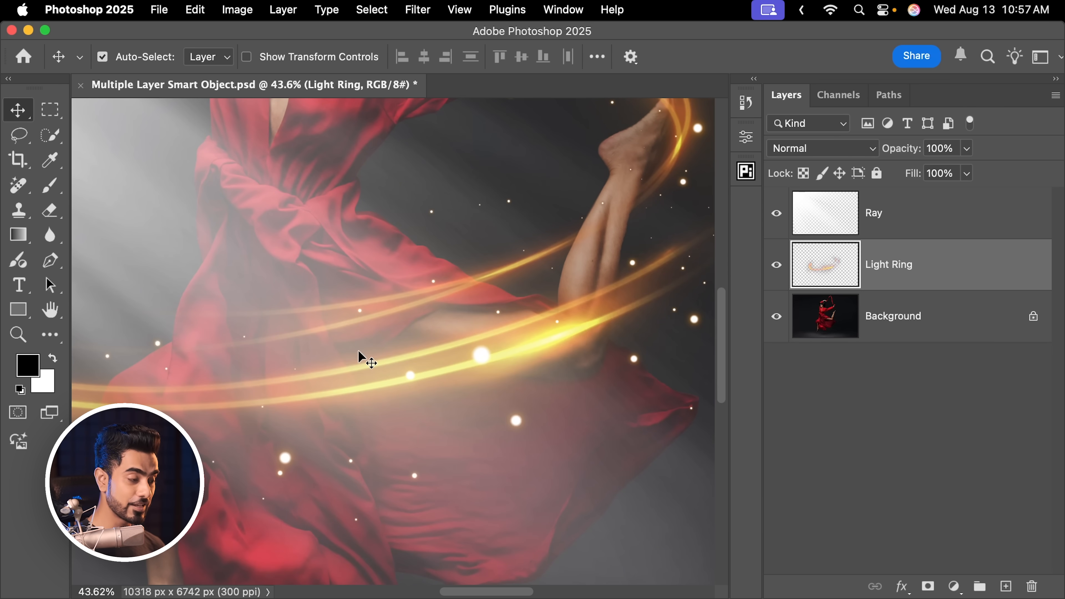
key("super+0")
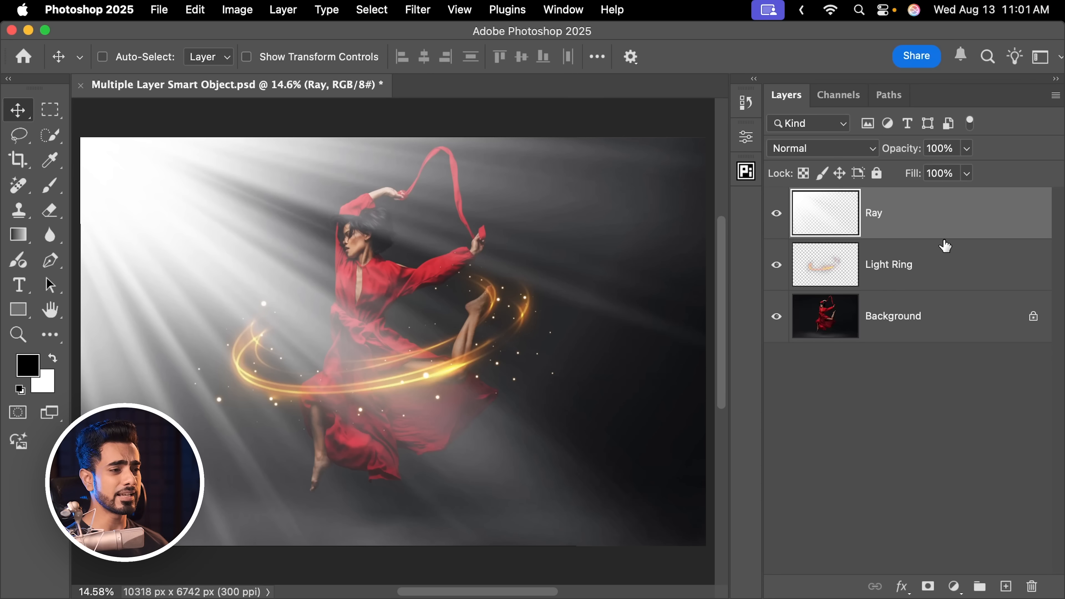
Convert the Light Ring layer and the Ray layer to smart objects one at a time, and undo both conversions
left_click(961, 271)
right_click(932, 263)
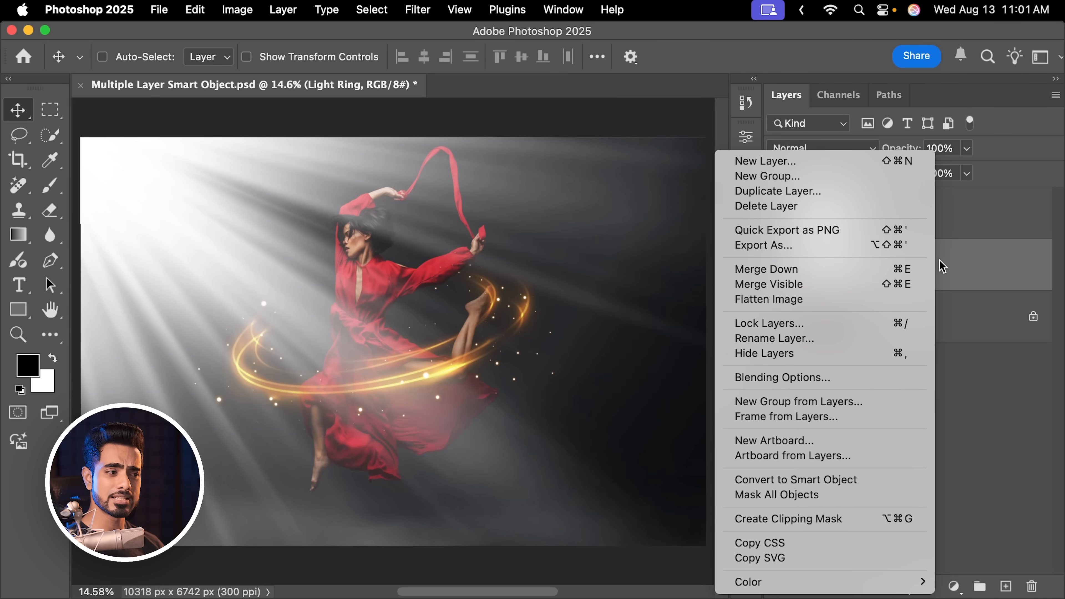
left_click(974, 269)
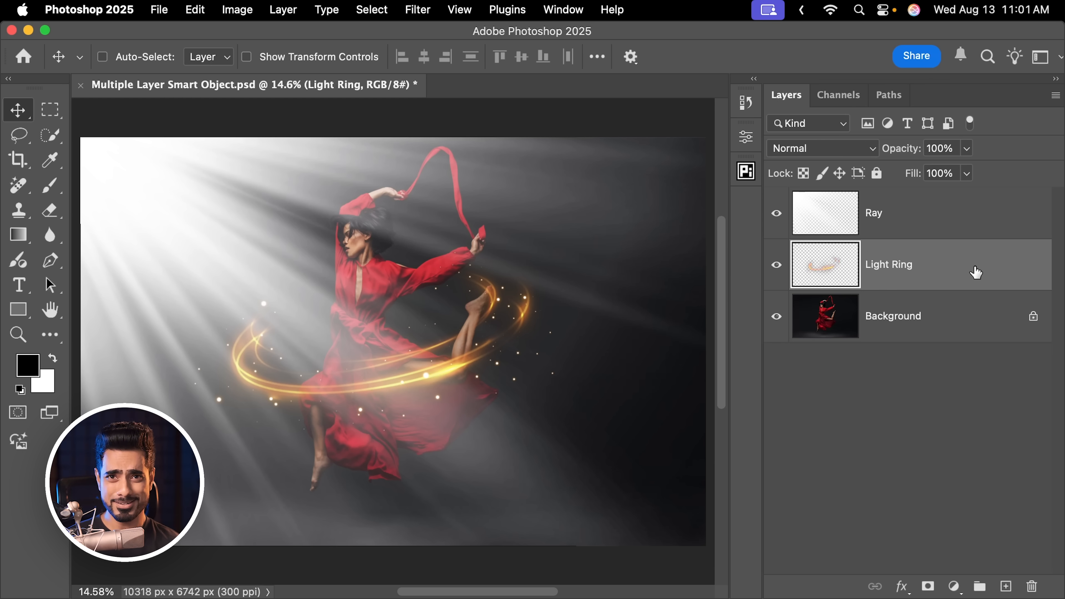
right_click(963, 251)
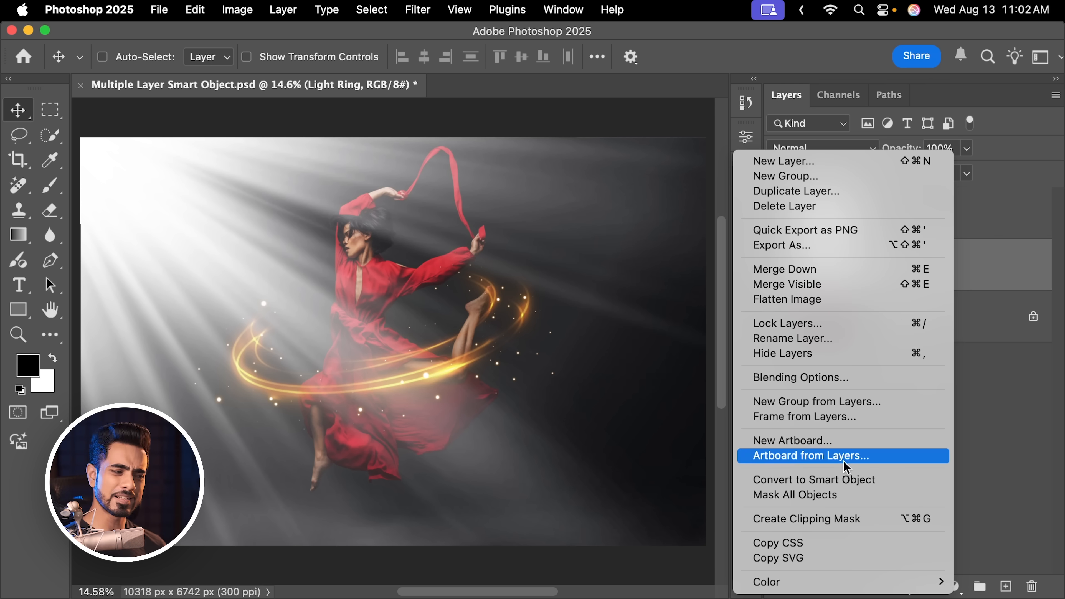
left_click(839, 480)
left_click(940, 229)
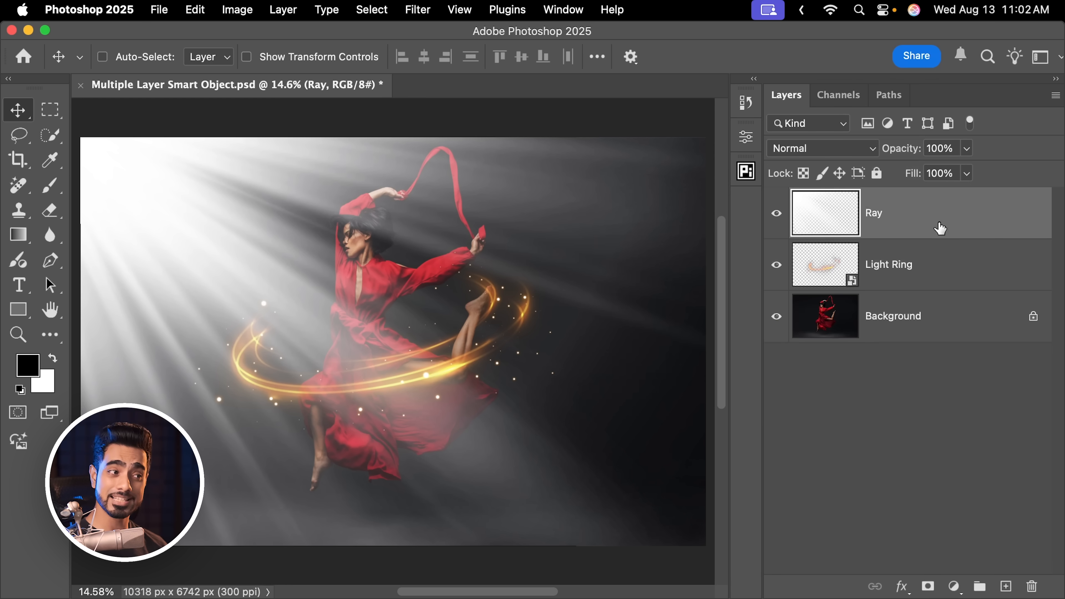
right_click(950, 217)
left_click(839, 480)
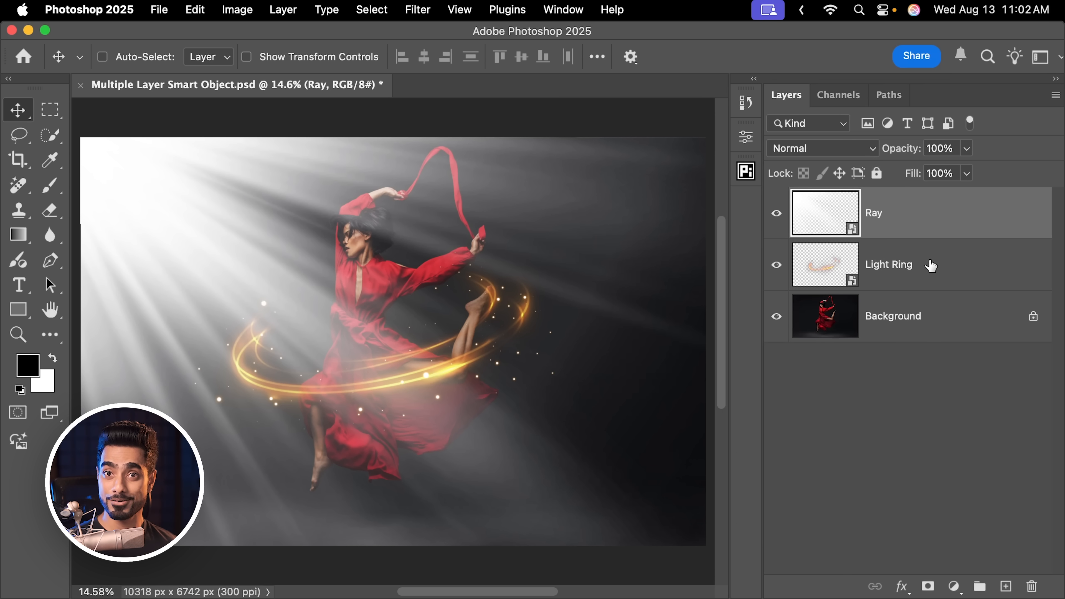
key("super+z")
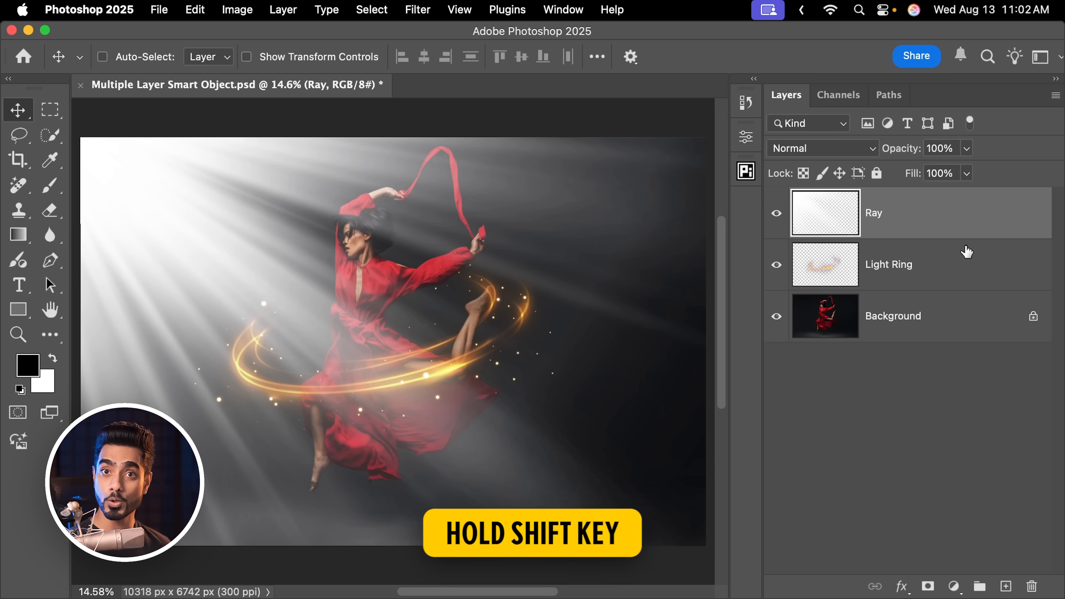
Select the Light Ring layer along with Ray and convert both into one combined smart object
left_click(954, 273, "shift")
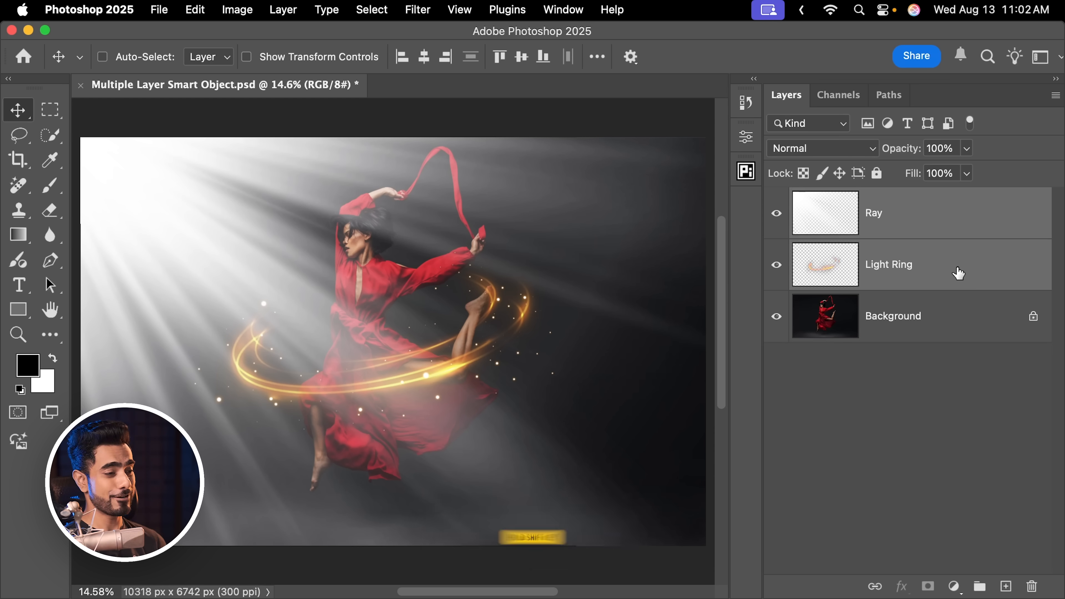
right_click(936, 275)
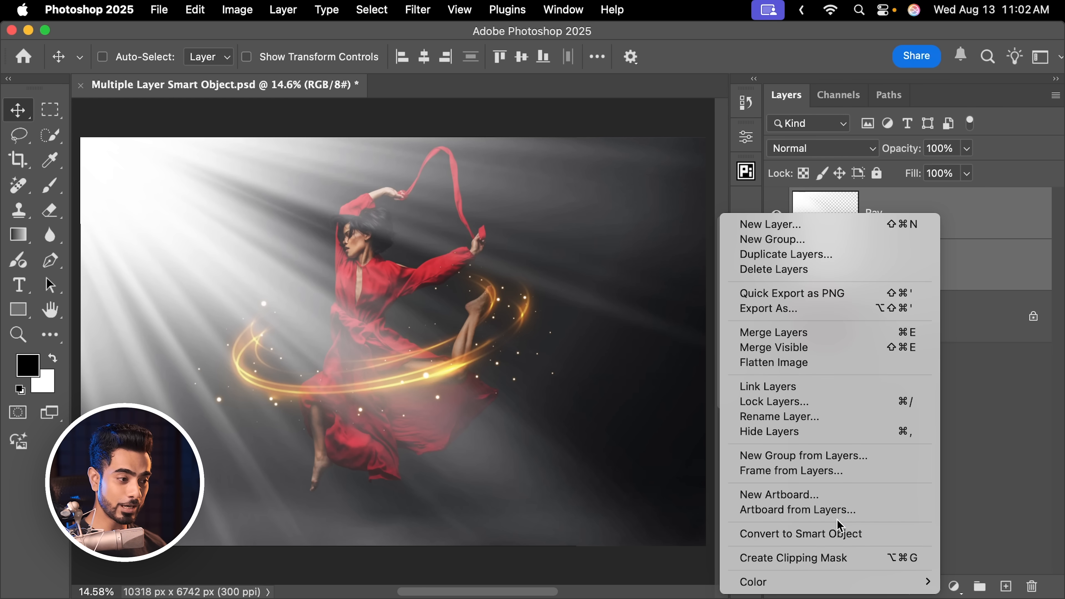
left_click(828, 537)
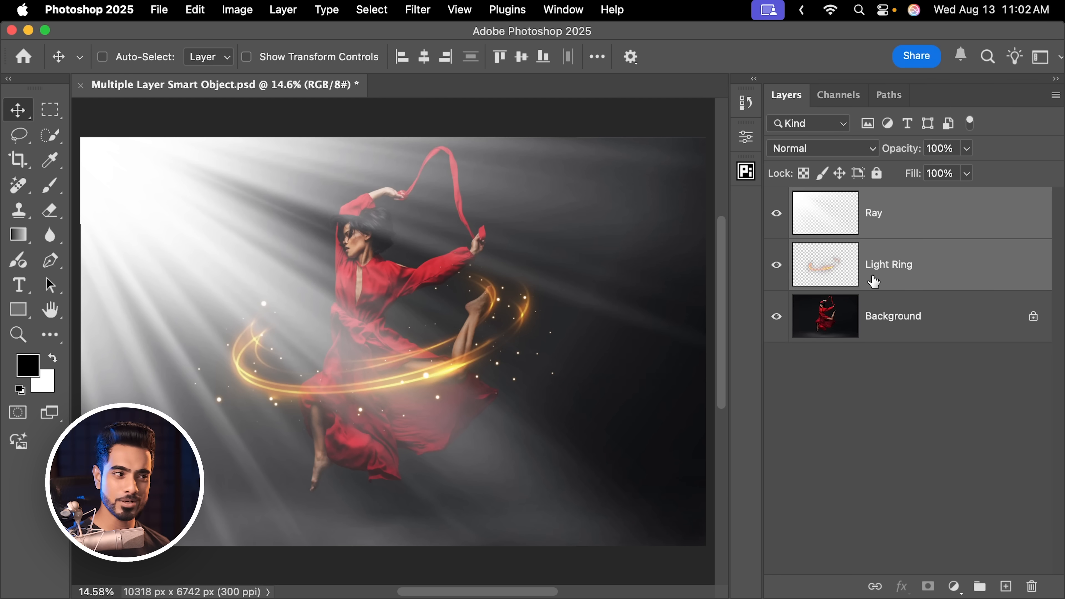
Select the Ray and Light Ring layers together and show the PiXimperfect Compositing plugin's Layer Properties options
left_click(900, 221)
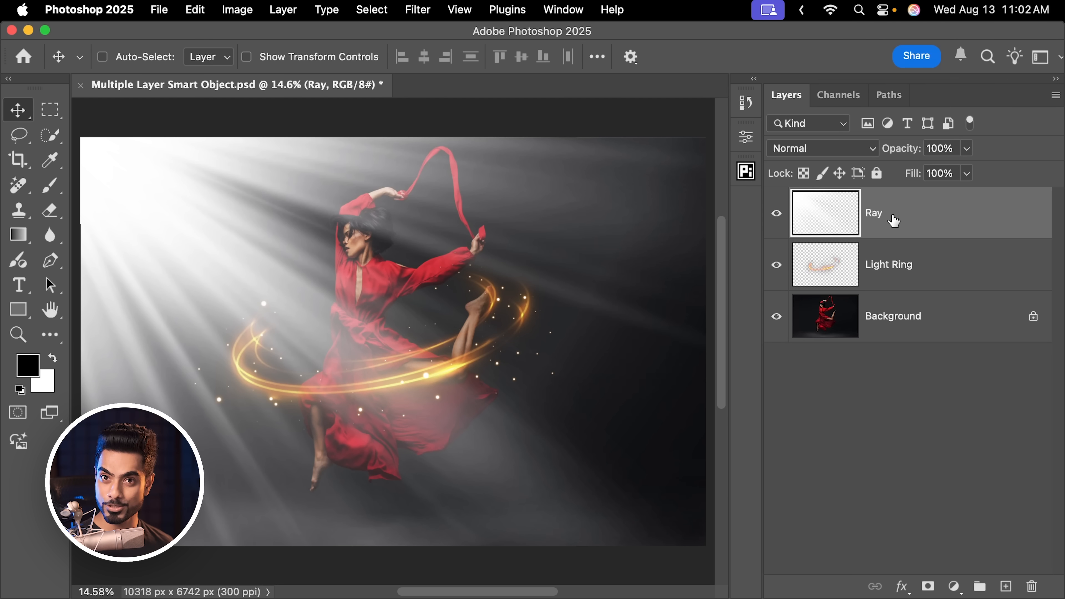
left_click(950, 280, "shift")
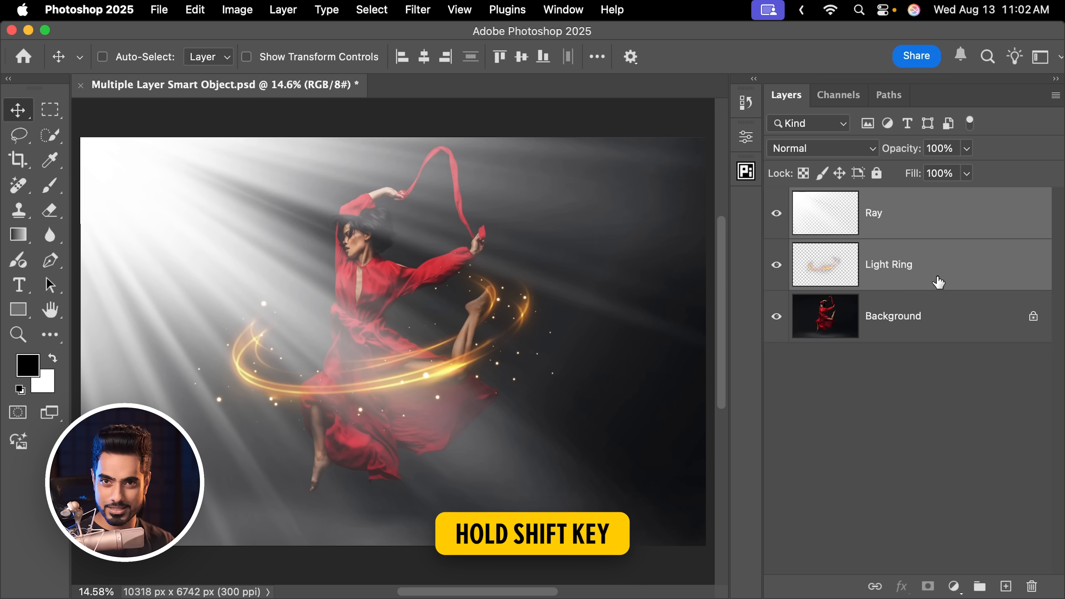
left_click(748, 172)
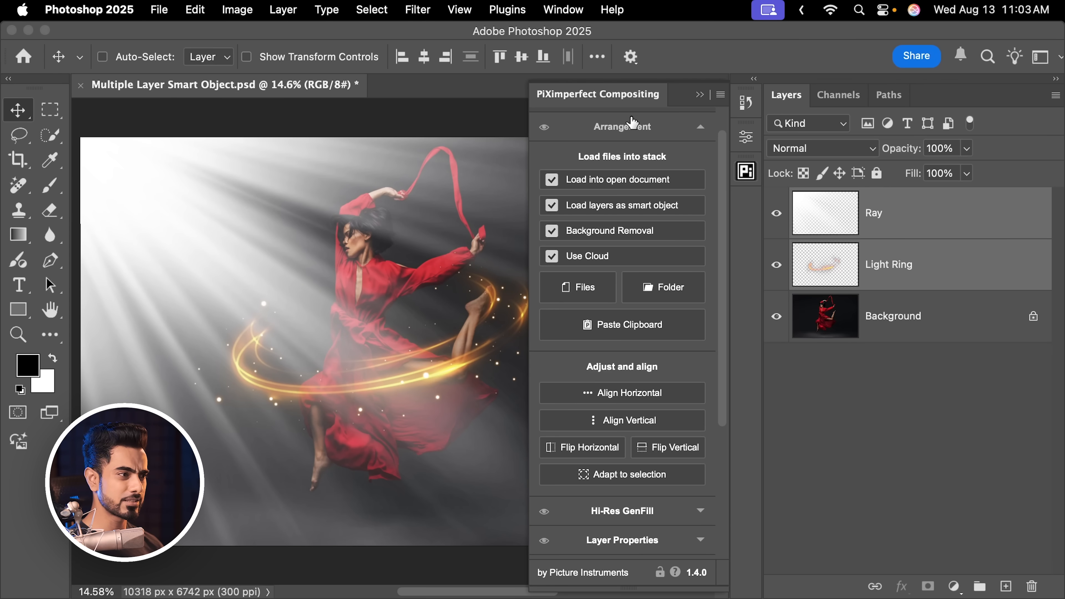
left_click(632, 129)
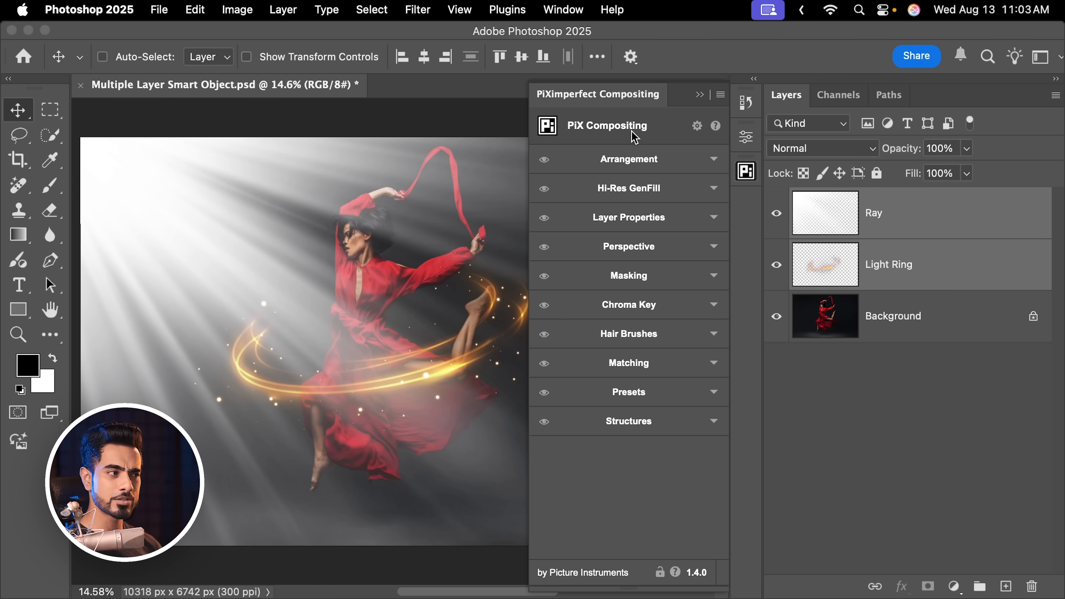
left_click(633, 223)
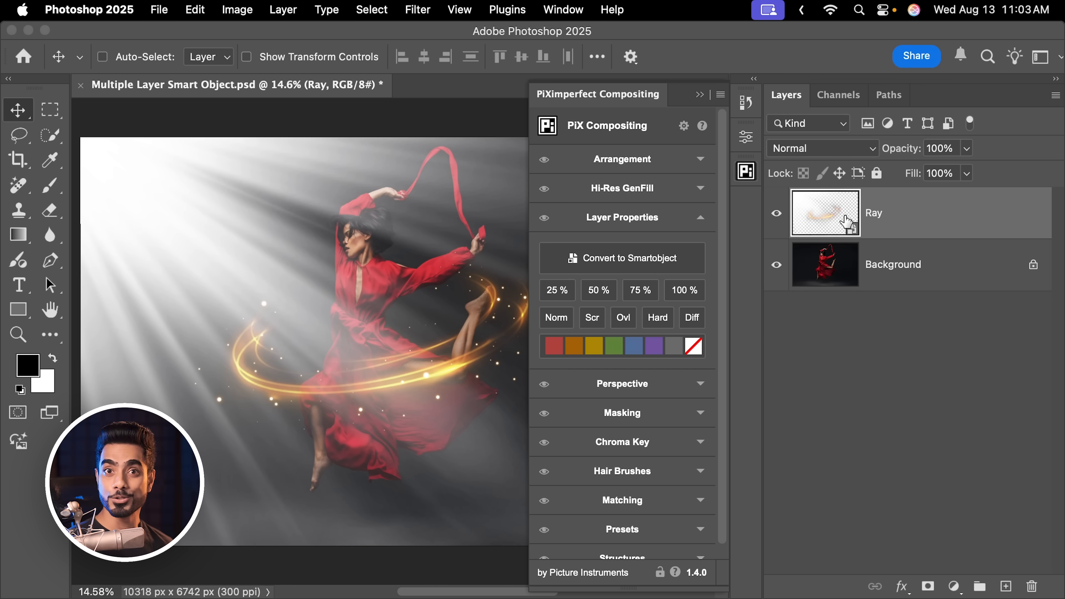
Undo combining the layers, convert Ray and Light Ring into separate smart objects with the plugin, and check each one
key("super+z")
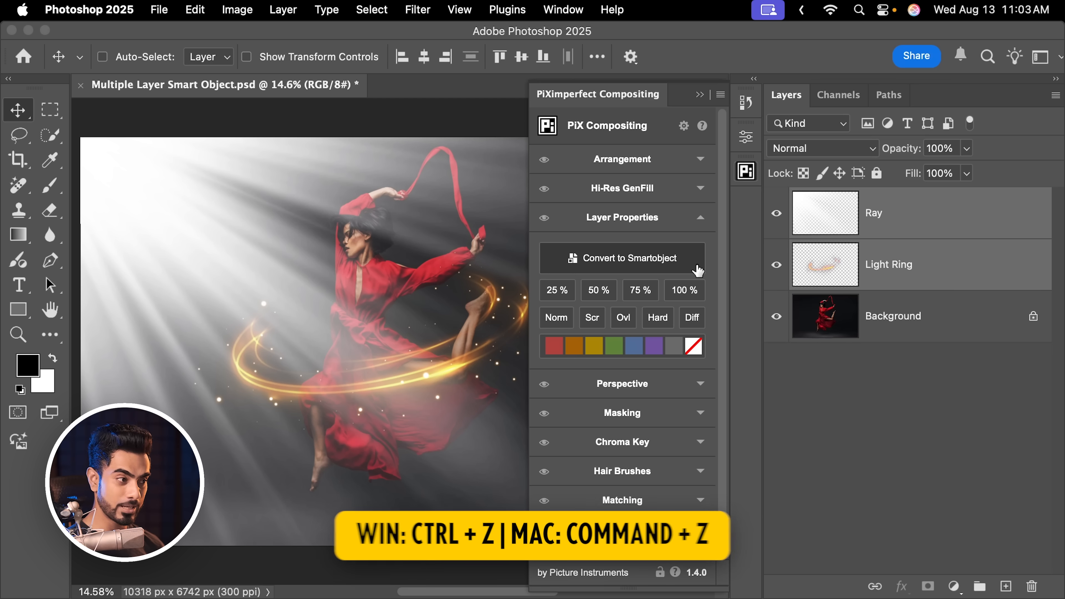
key("super")
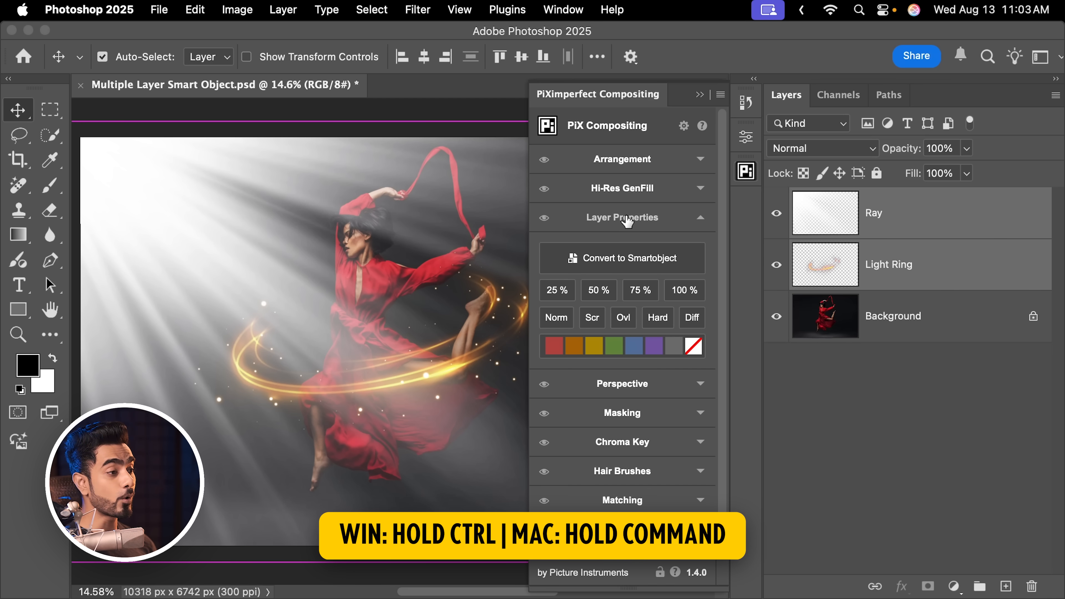
left_click(639, 261, "super")
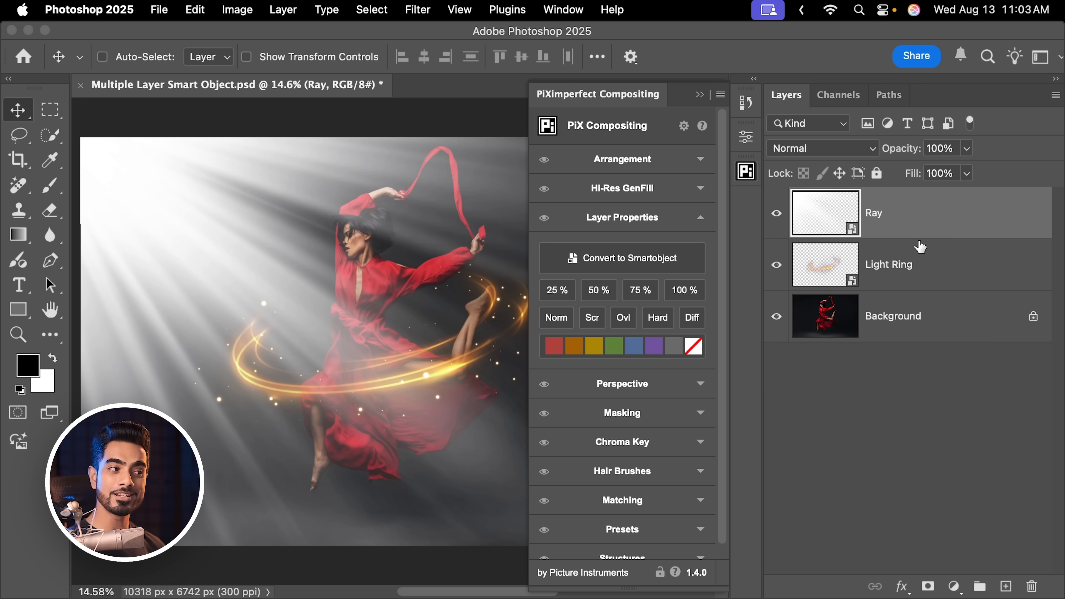
left_click(916, 265)
left_click(923, 208)
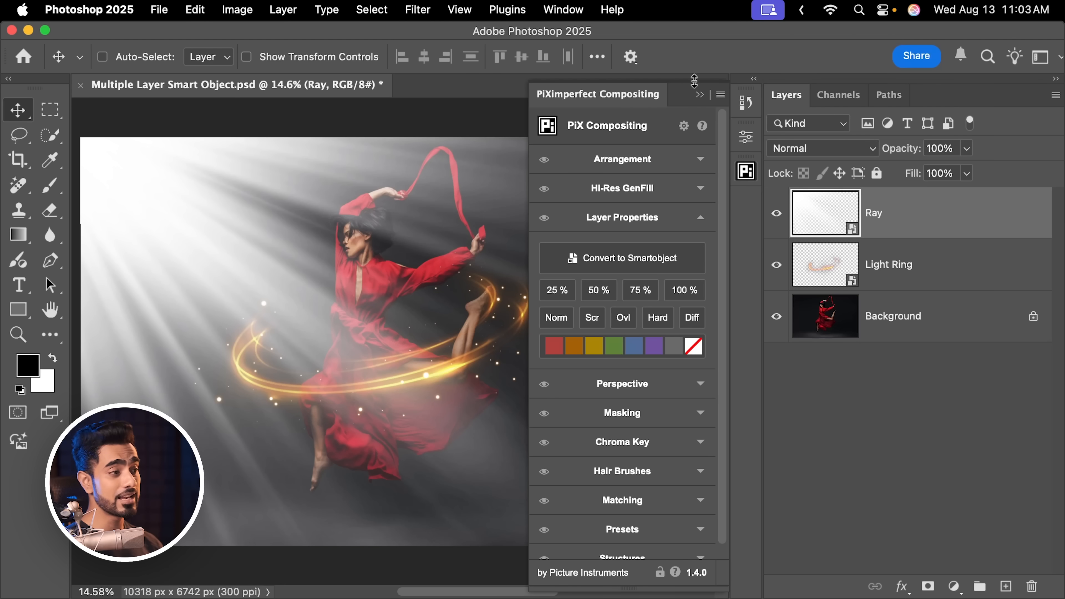
Apply a Gaussian Blur with a 22-pixel radius to the Ray smart object
left_click(699, 95)
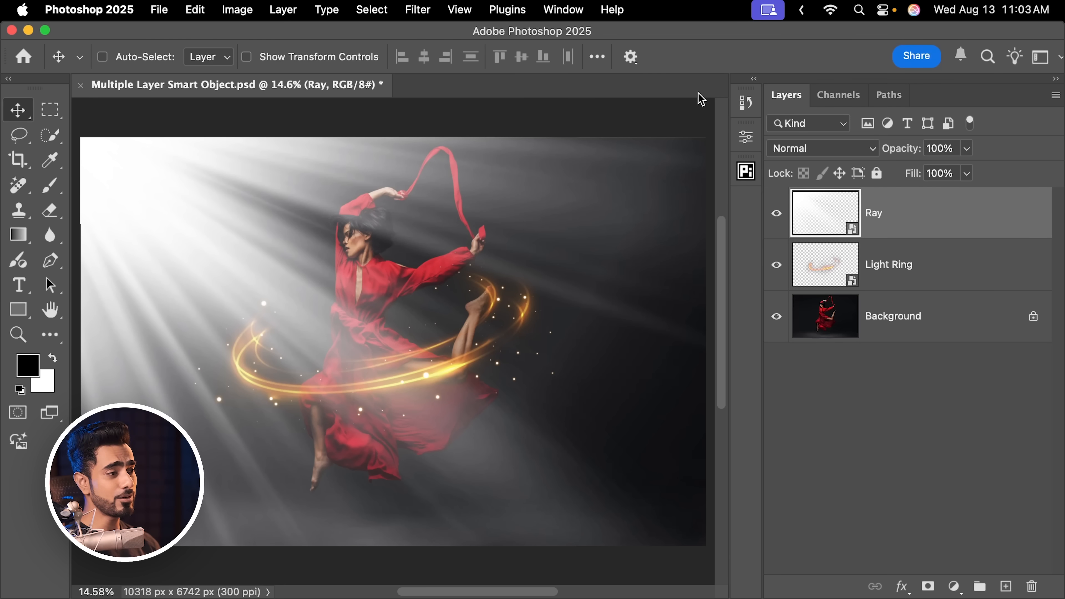
left_click(419, 9)
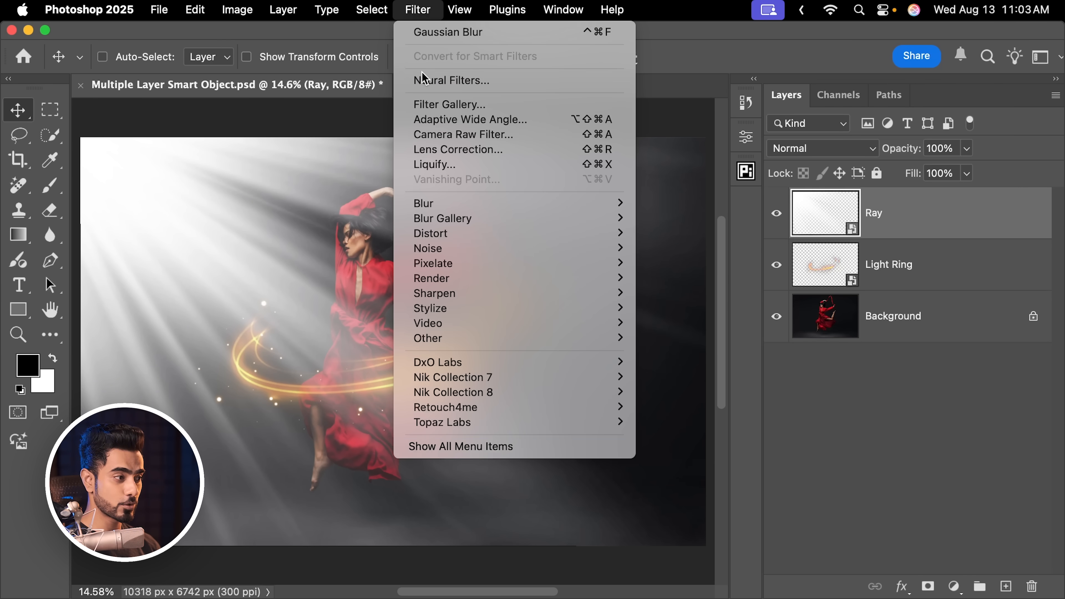
mouse_move(532, 205)
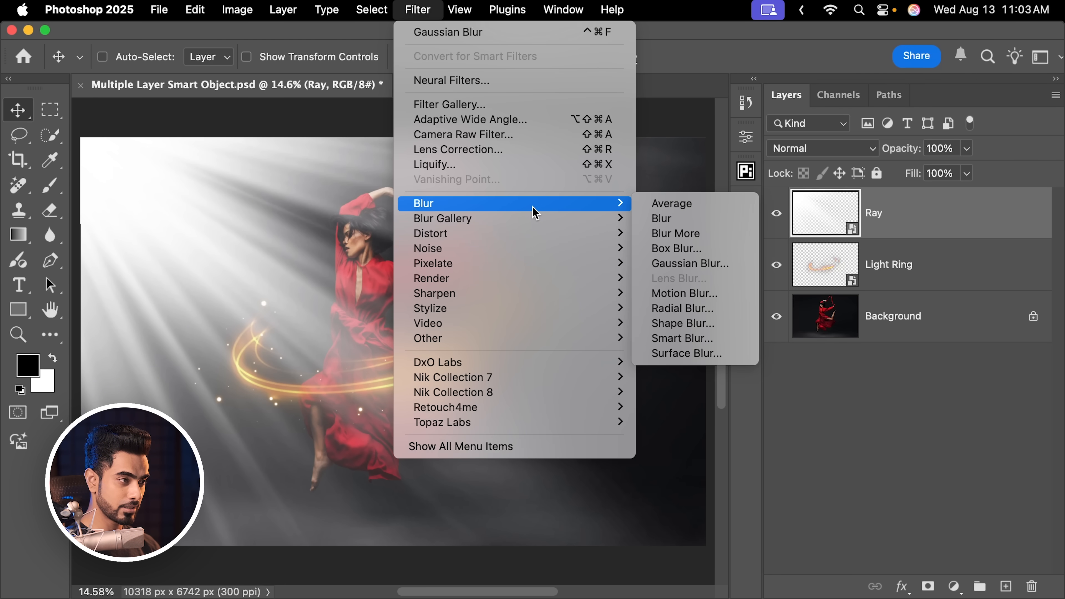
left_click(709, 263)
left_click(488, 372)
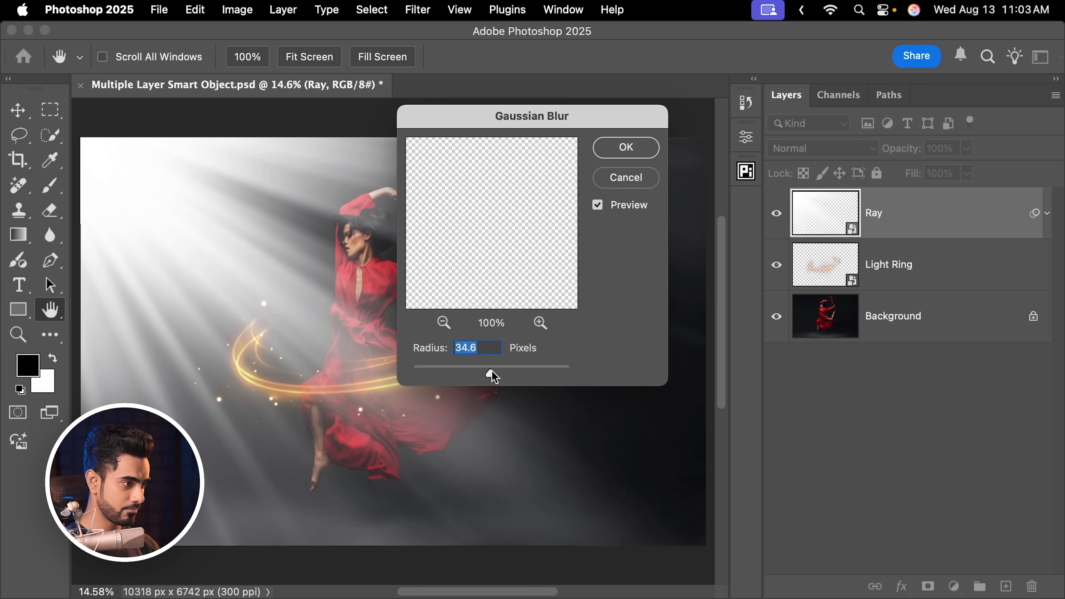
type("22")
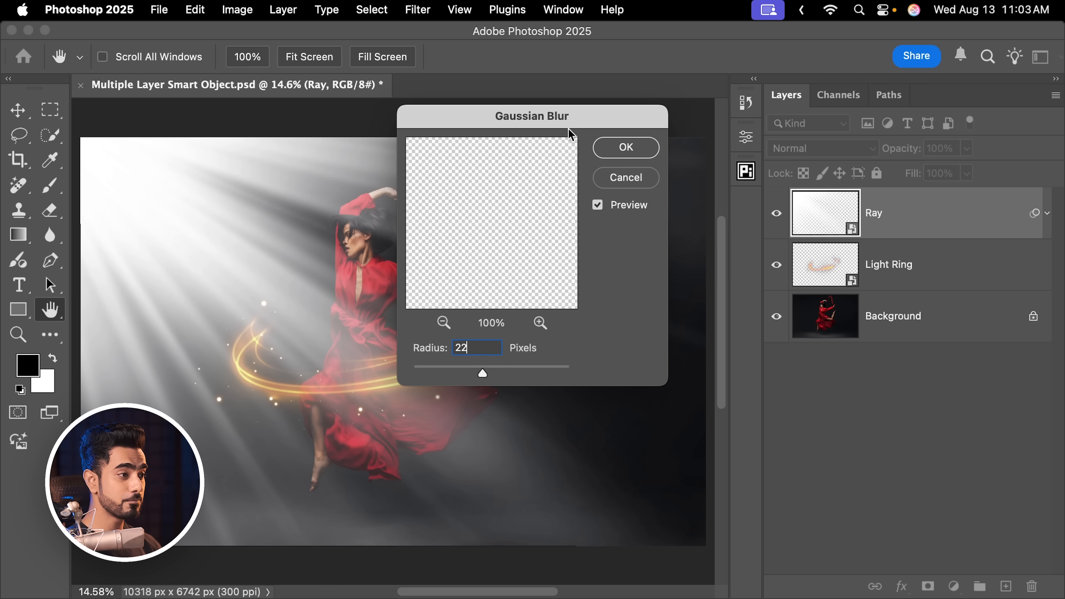
key("Return")
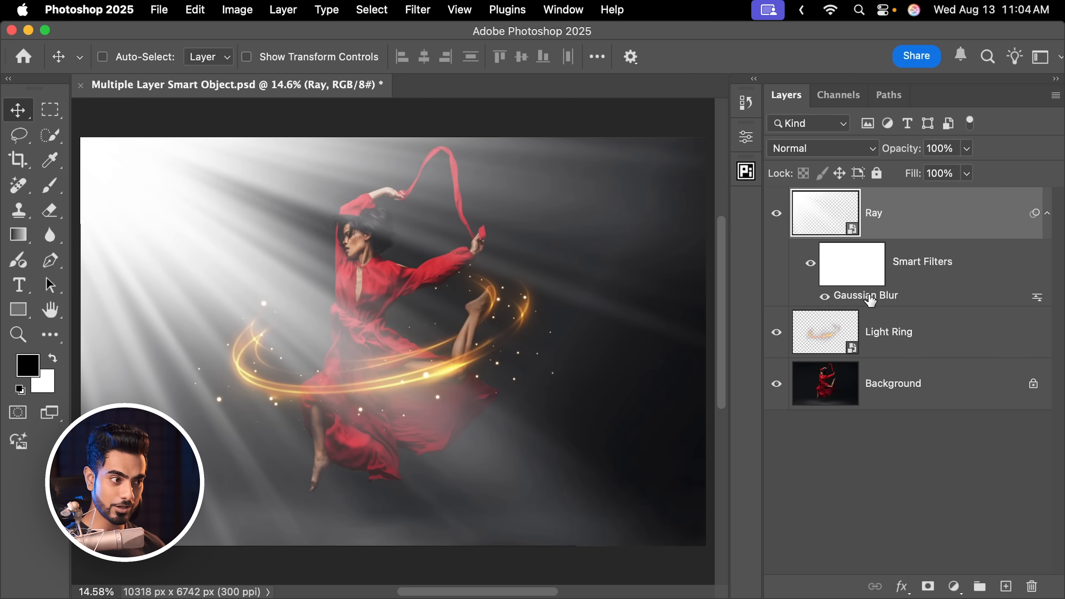
Change the Gaussian Blur smart filter on the Ray layer to a 12-pixel radius
double_click(855, 299)
left_click(453, 373)
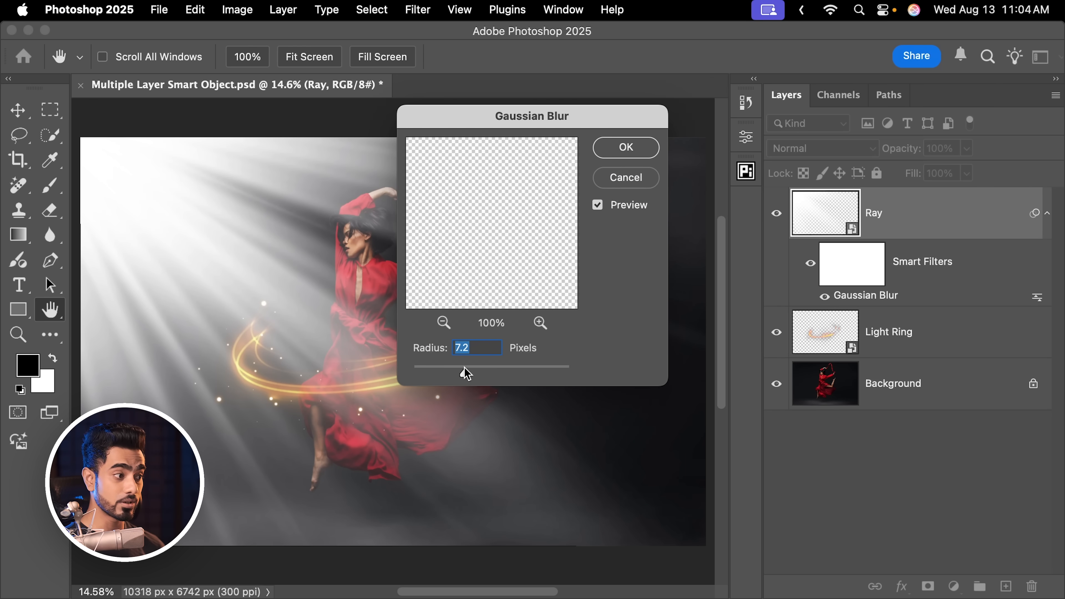
type("12")
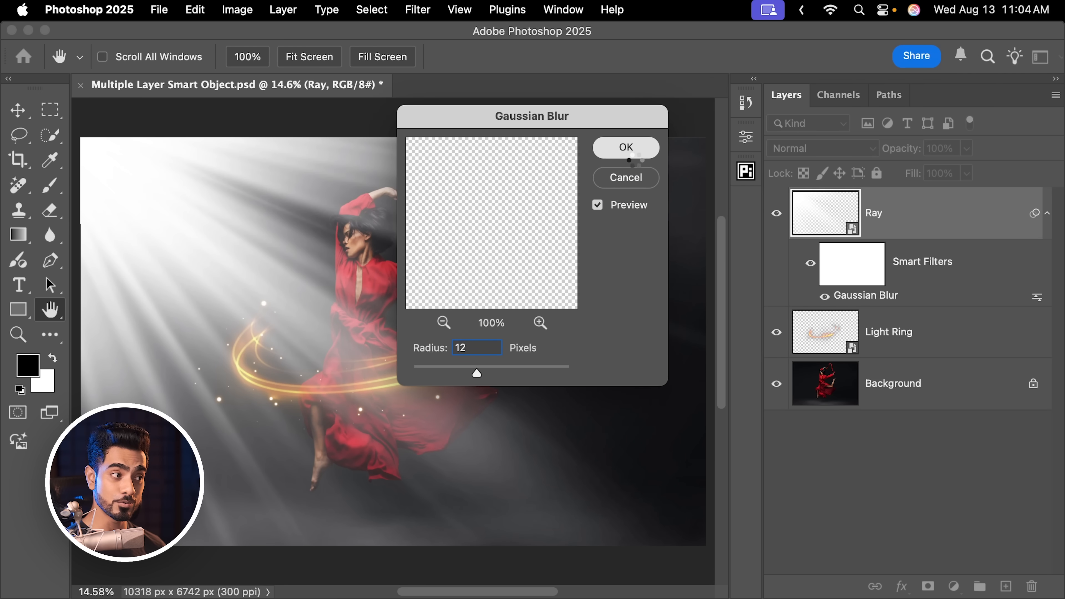
left_click(633, 160)
Scale the Light Ring smart object down to a tiny size around its centre and enlarge it again with Free Transform
left_click(934, 331)
key("super+t")
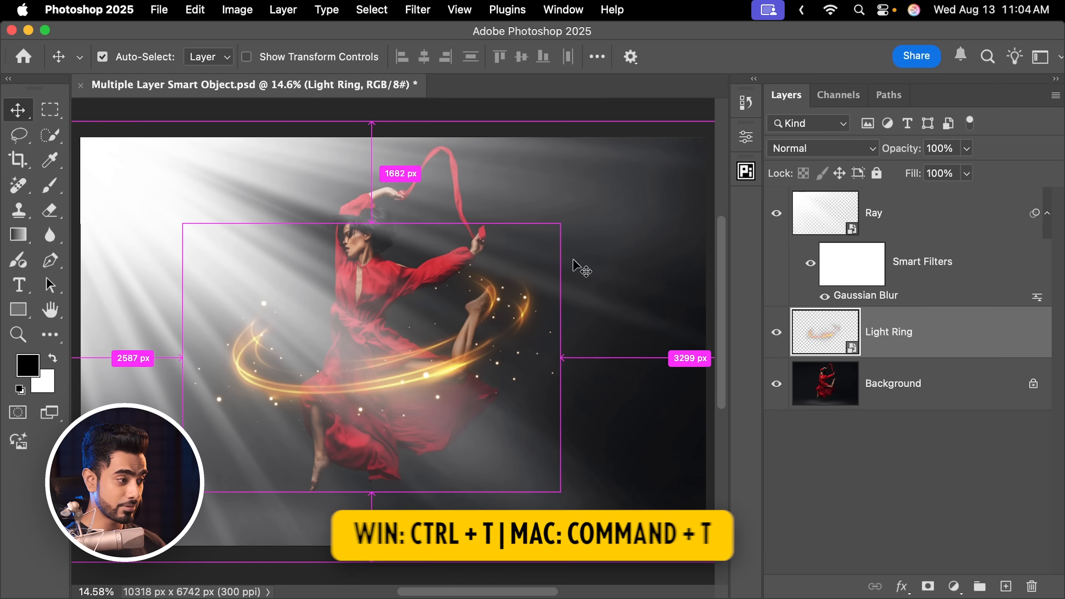
left_click_drag(561, 224, 388, 346)
key("Return")
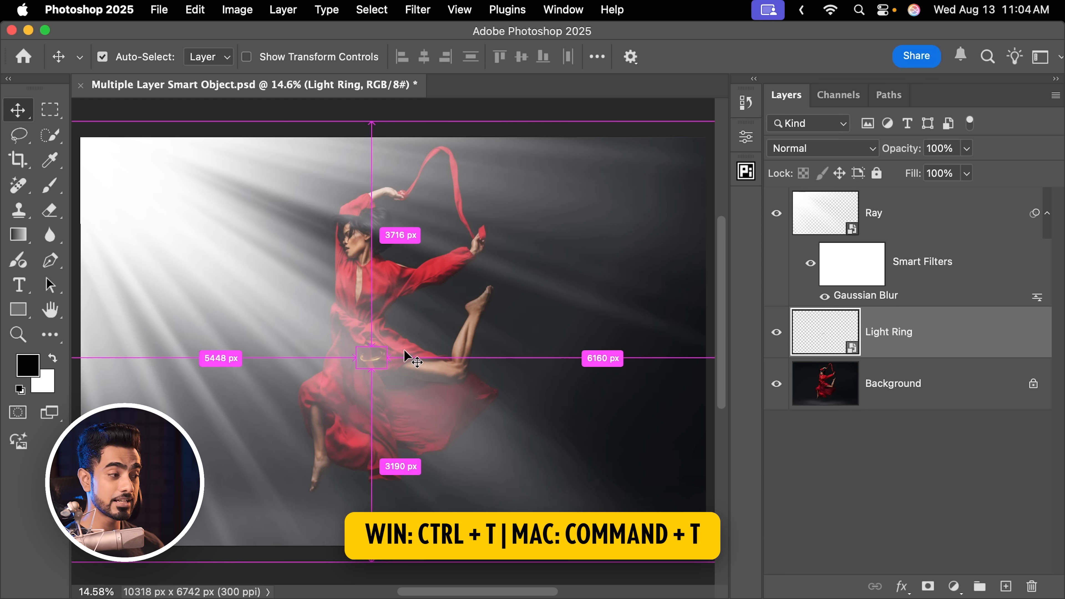
key("super+t")
left_click_drag(386, 345, 531, 279)
key("Return")
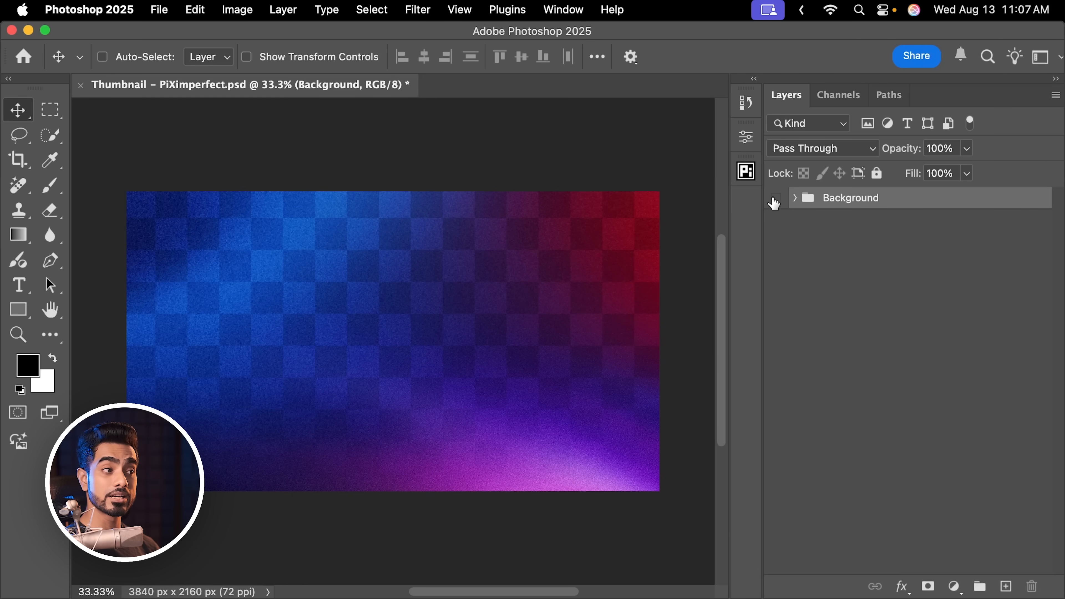
Toggle the Background group's visibility, switch to Finder, and place the Still027 photo from the Photos folder into the thumbnail document
left_click(775, 200)
left_click(775, 200)
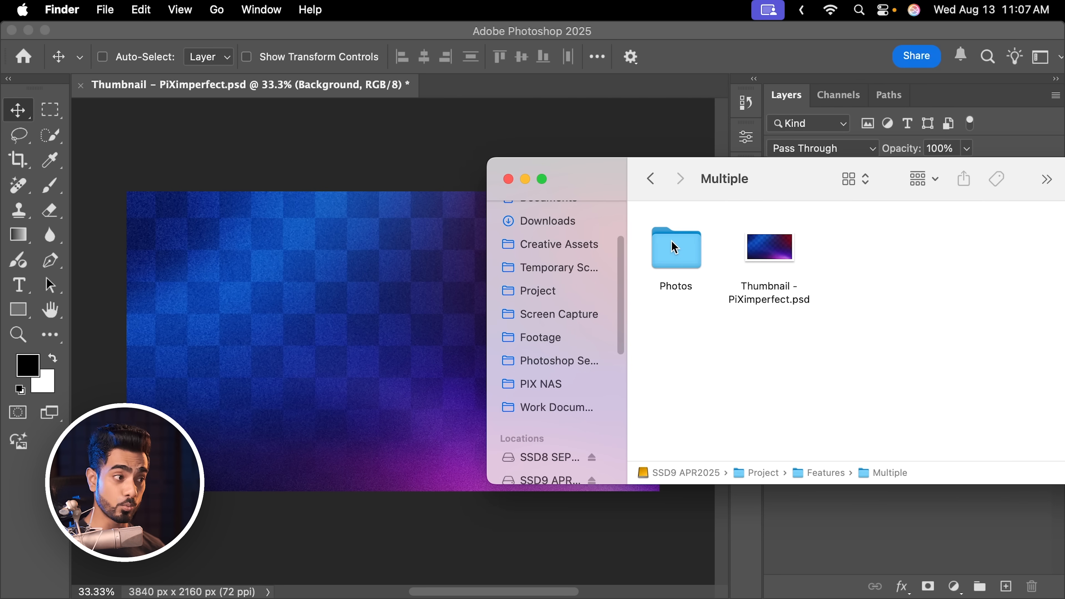
double_click(673, 247)
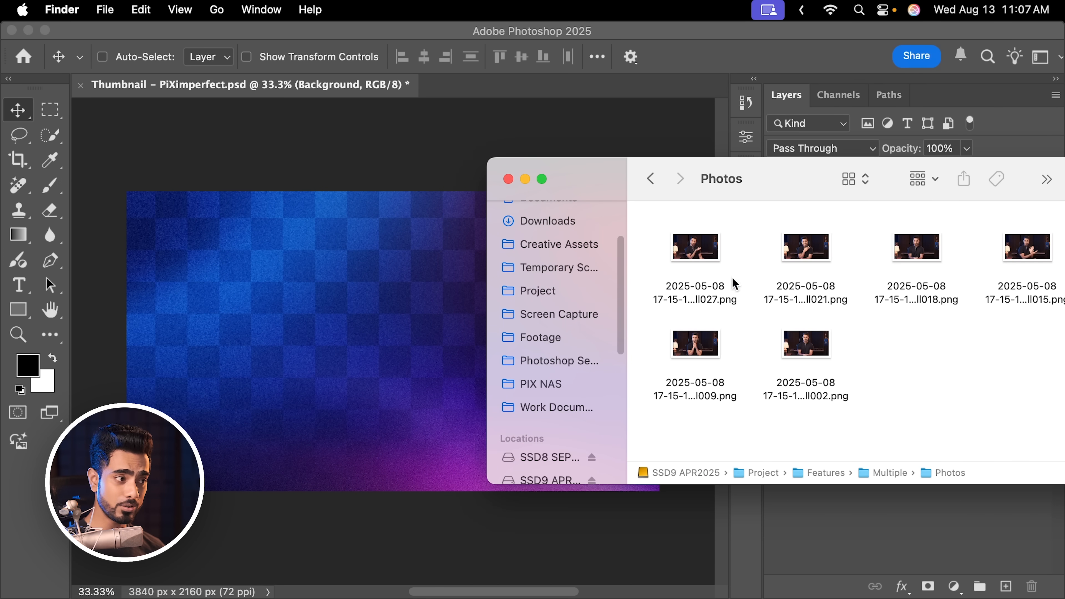
left_click_drag(699, 269, 279, 340)
key("Return")
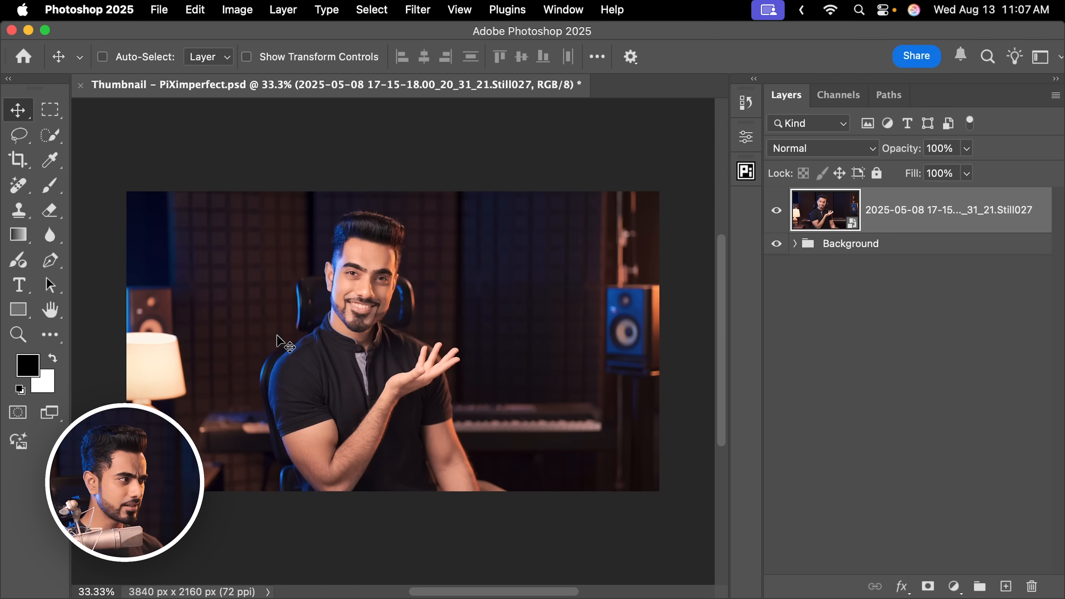
Select the man with the Quick Selection tool, mask out his surroundings, and bring in the Still021 photo from Finder
left_click(50, 135)
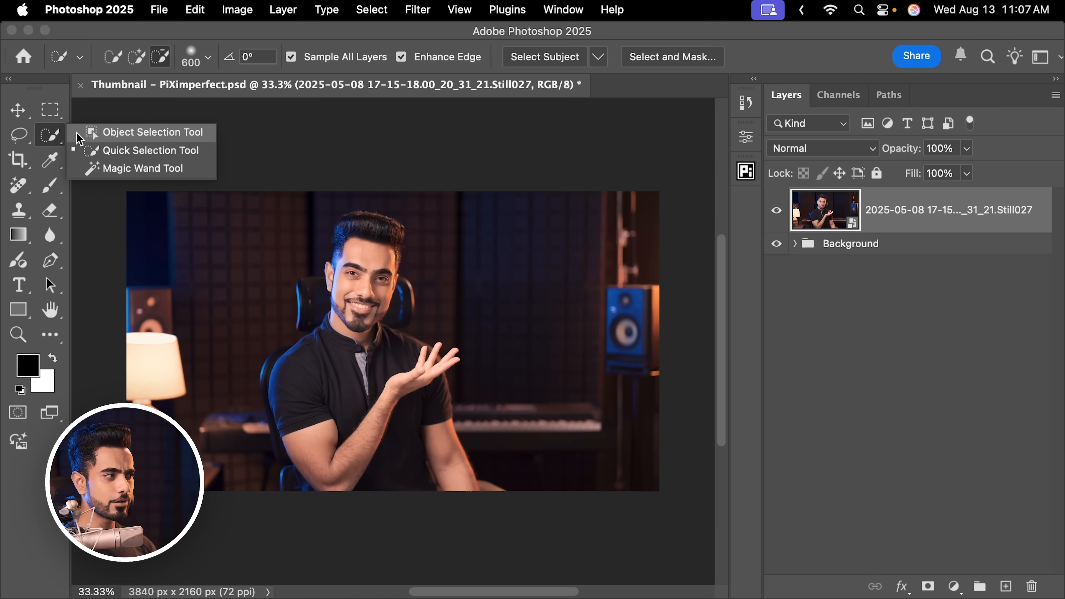
left_click(117, 149)
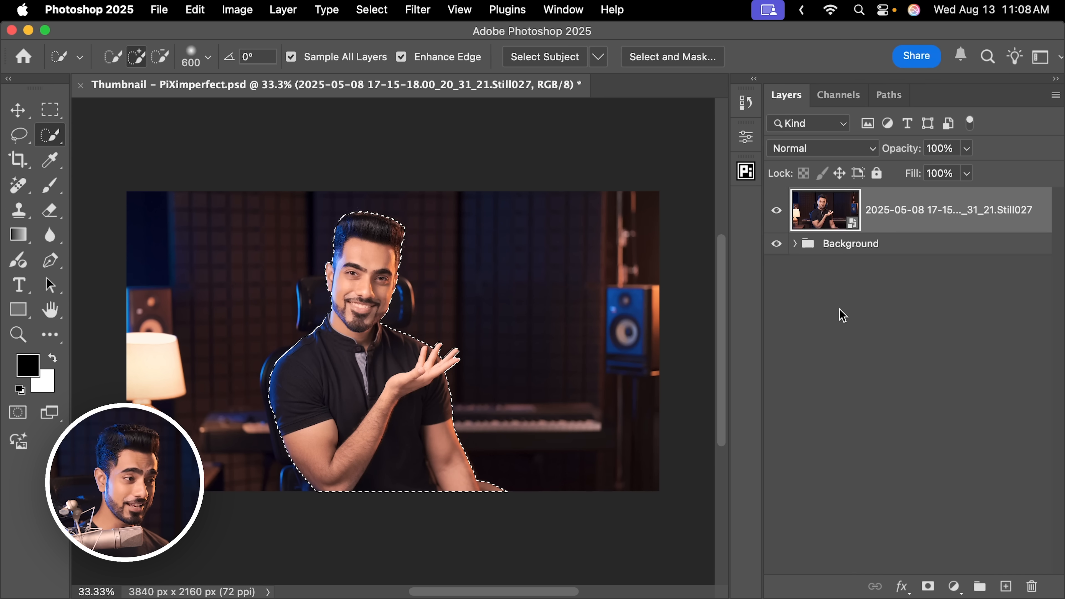
left_click(930, 588)
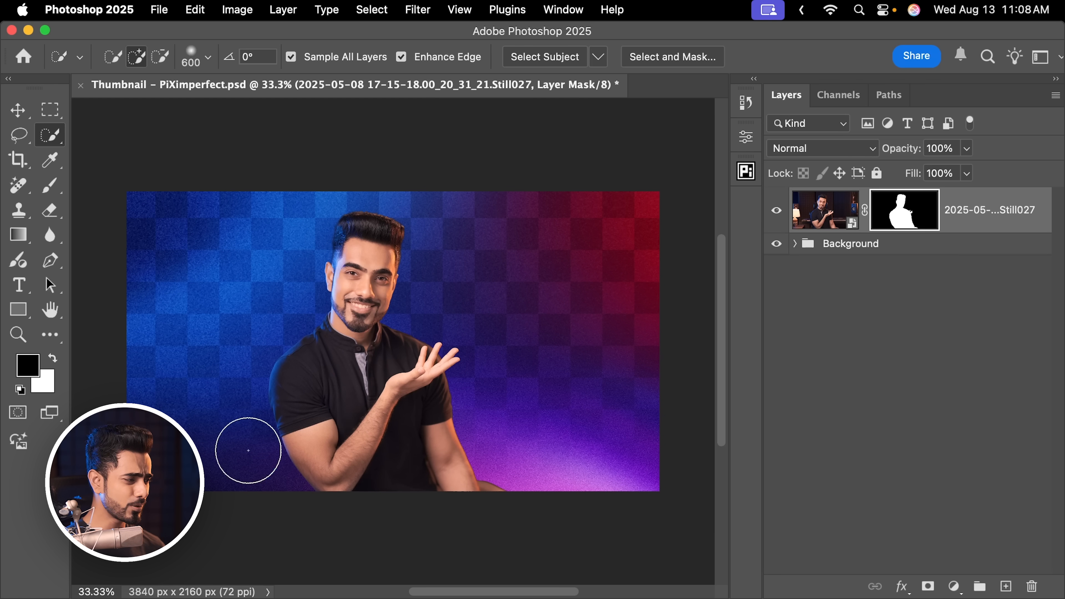
left_click(159, 588)
left_click_drag(805, 248, 305, 339)
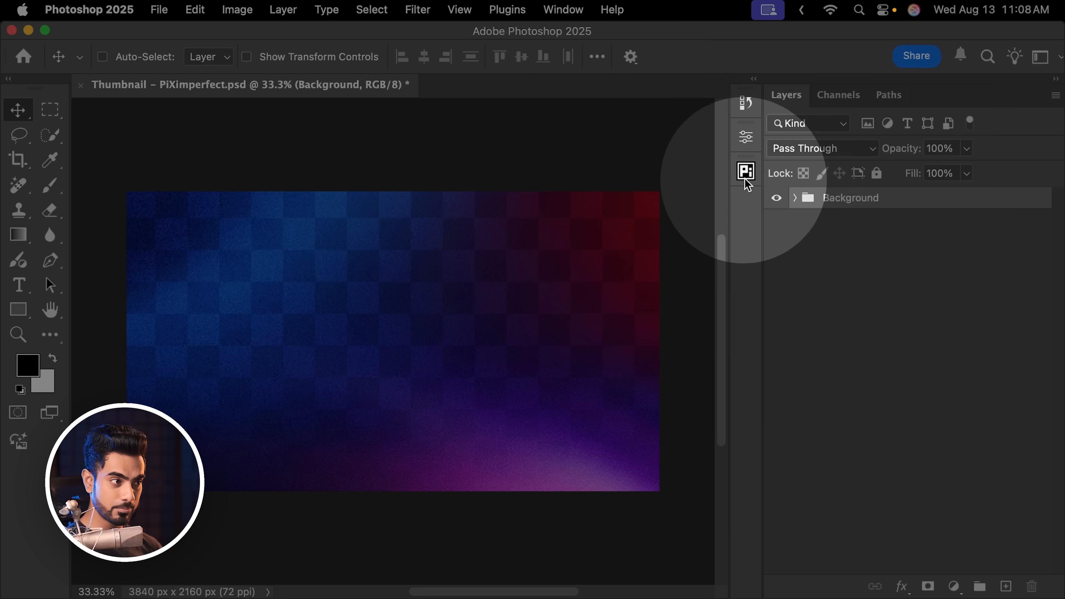
Load the Photos folder into the open document as smart objects through the PiXimperfect Compositing plugin, with Background Removal and Use Cloud enabled
left_click(745, 171)
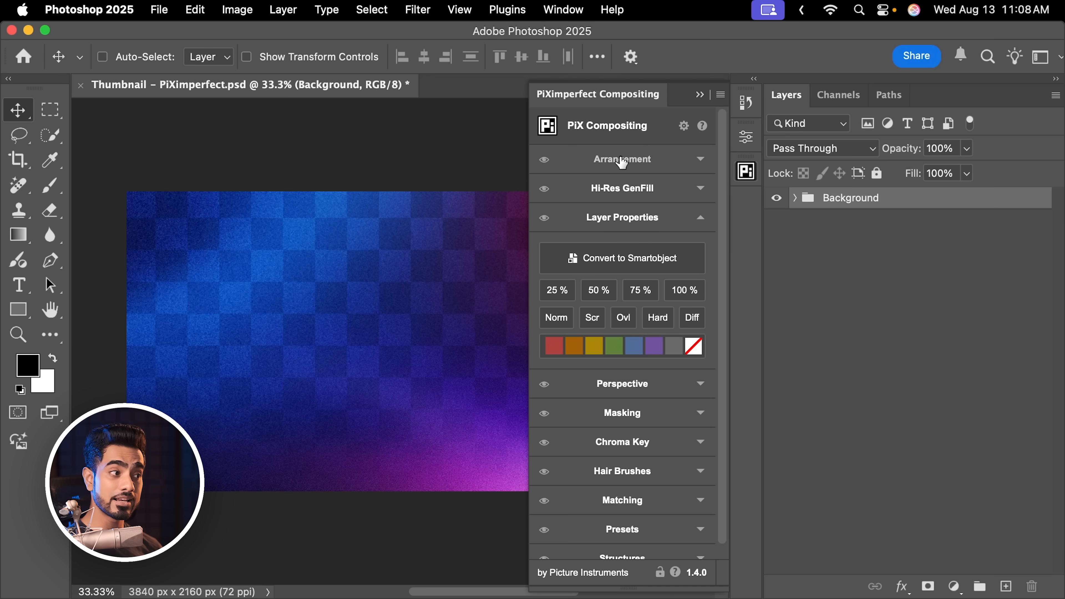
left_click(621, 163)
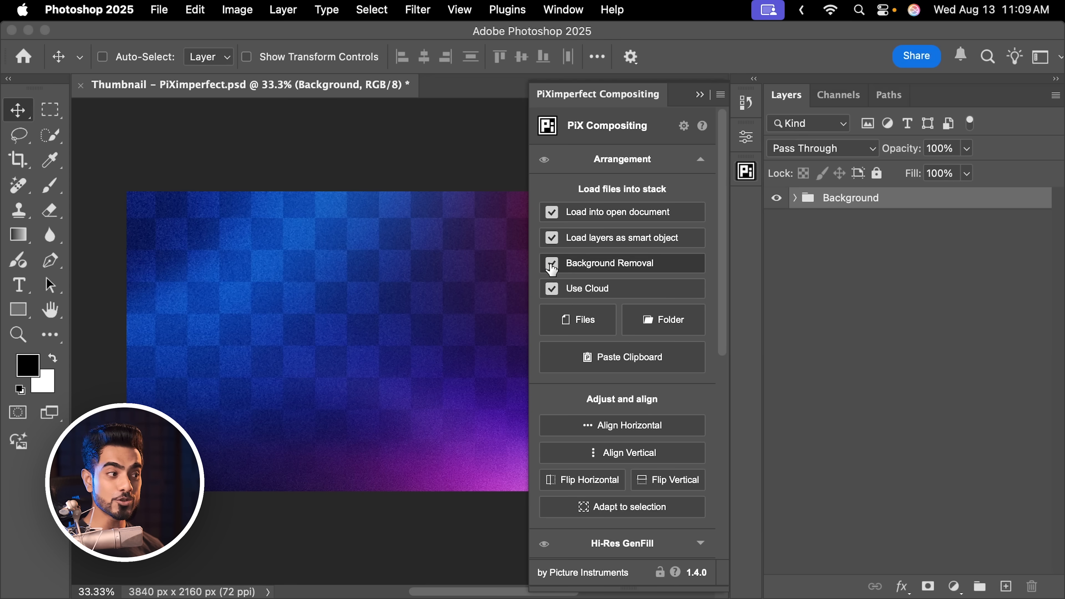
left_click(552, 265)
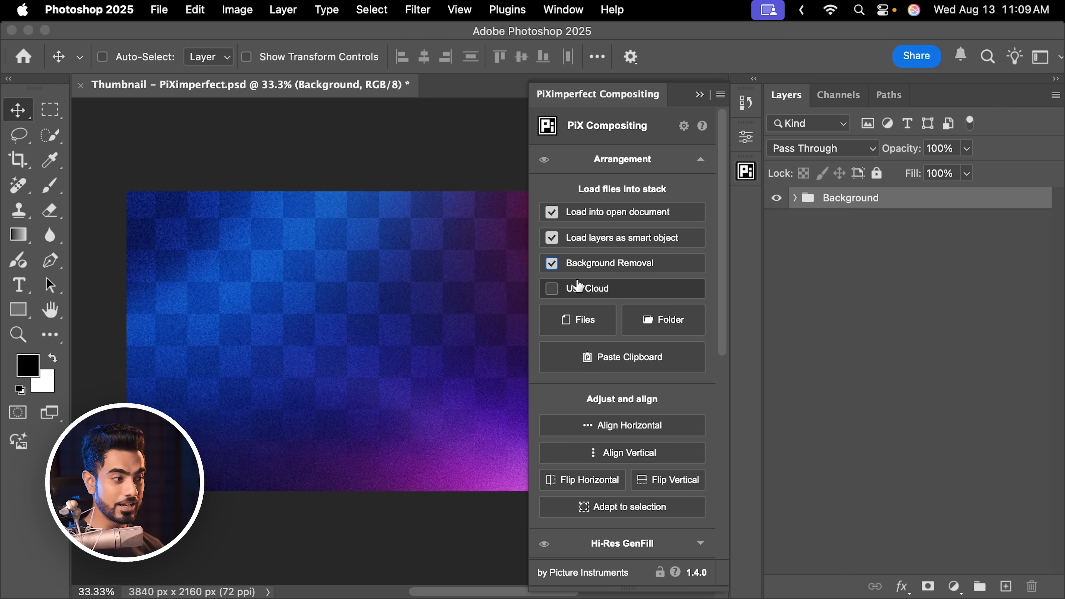
left_click(552, 290)
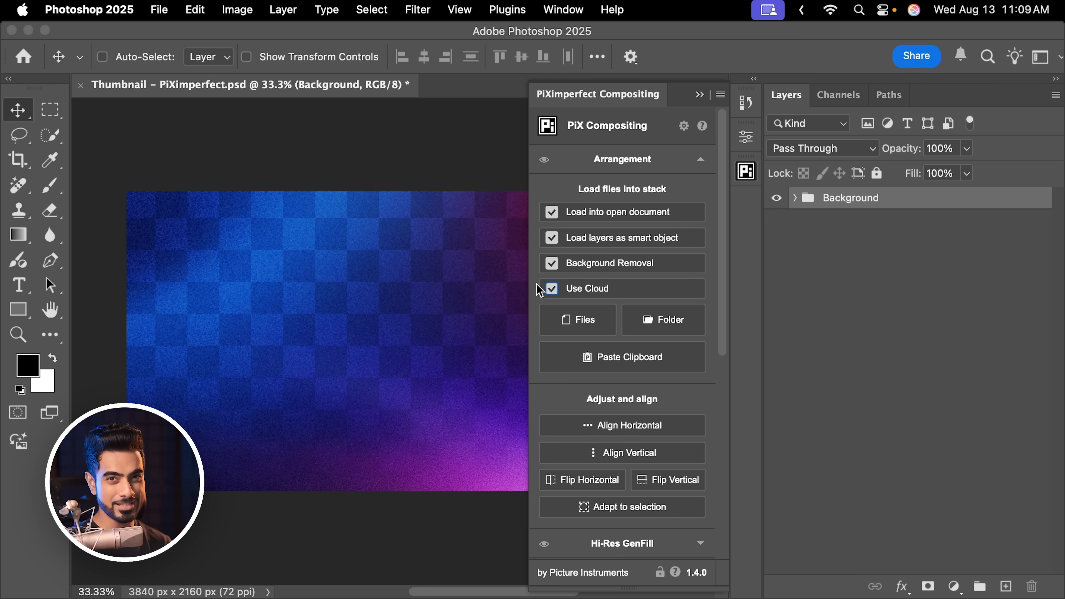
left_click(572, 327)
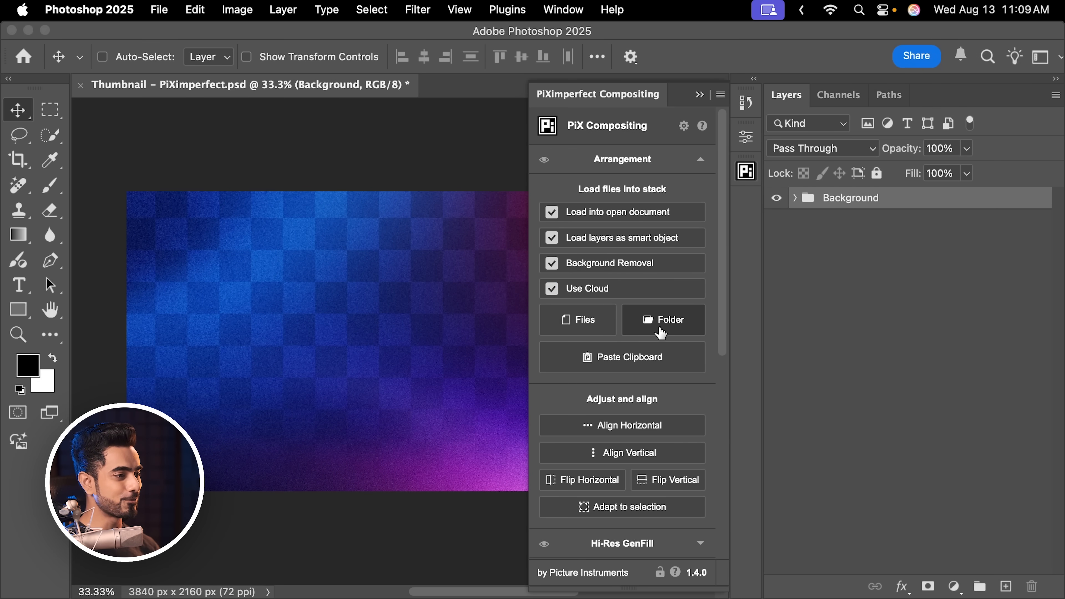
left_click(661, 332)
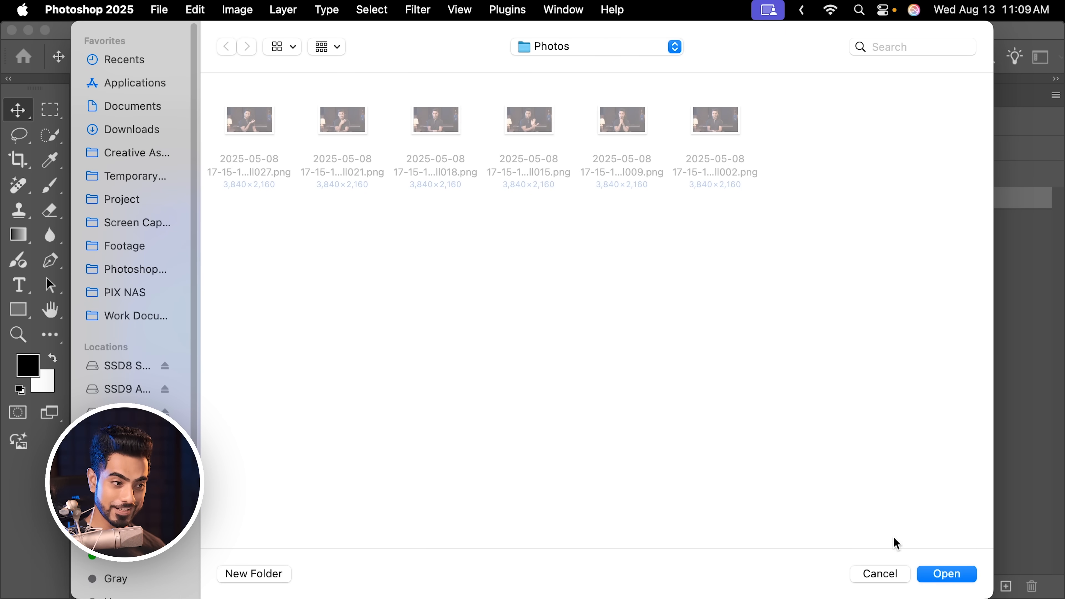
left_click(947, 574)
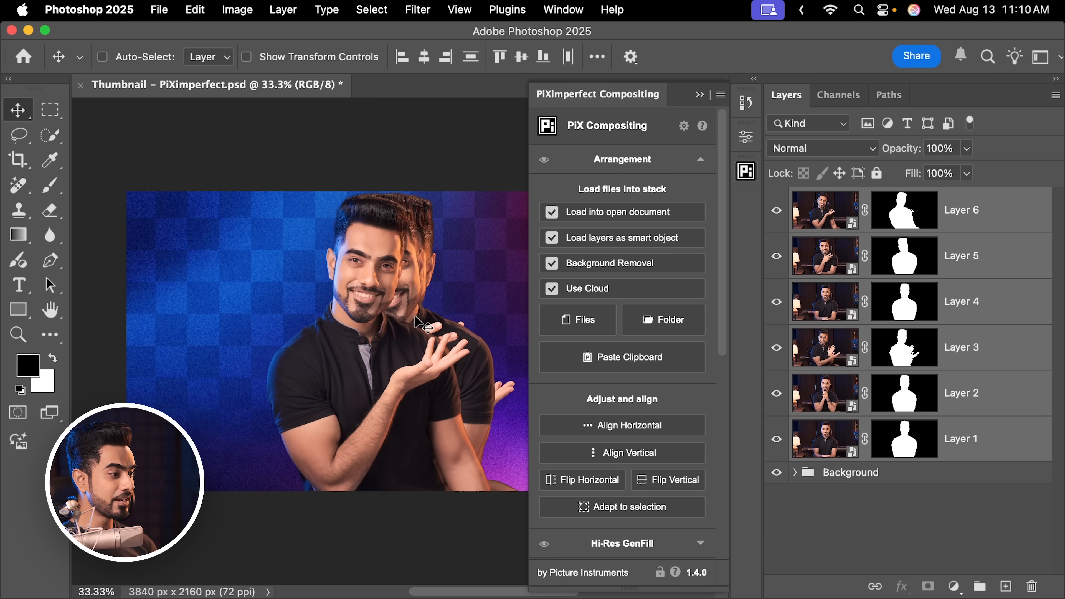
Undo the last resize of the six photo layers, hide them all, and preview the cutouts of Layers 1 to 4 one by one
scroll(426, 278, "right", 5)
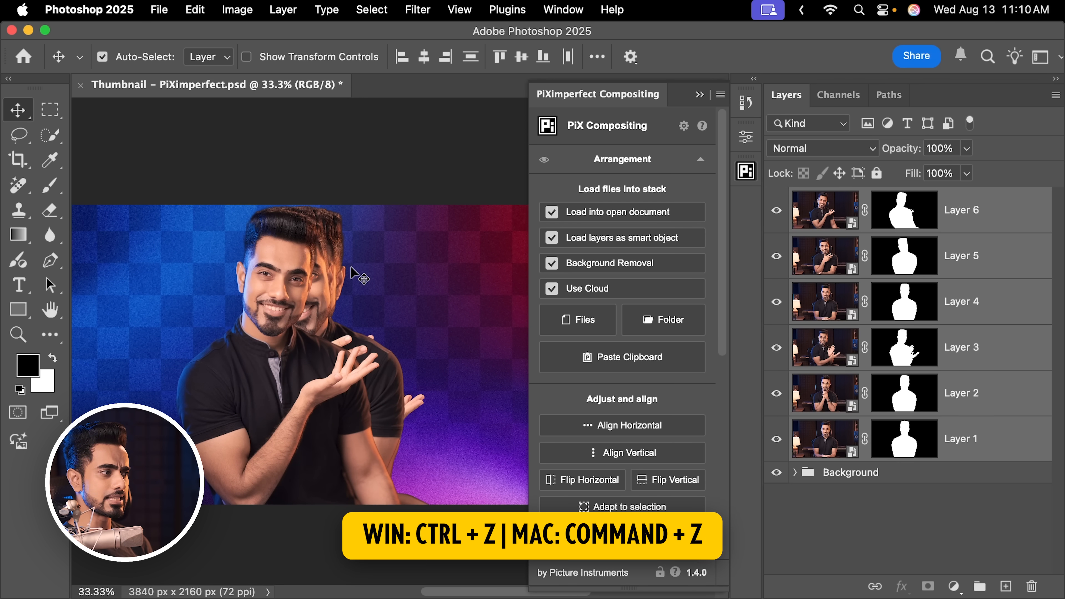
key("super+z")
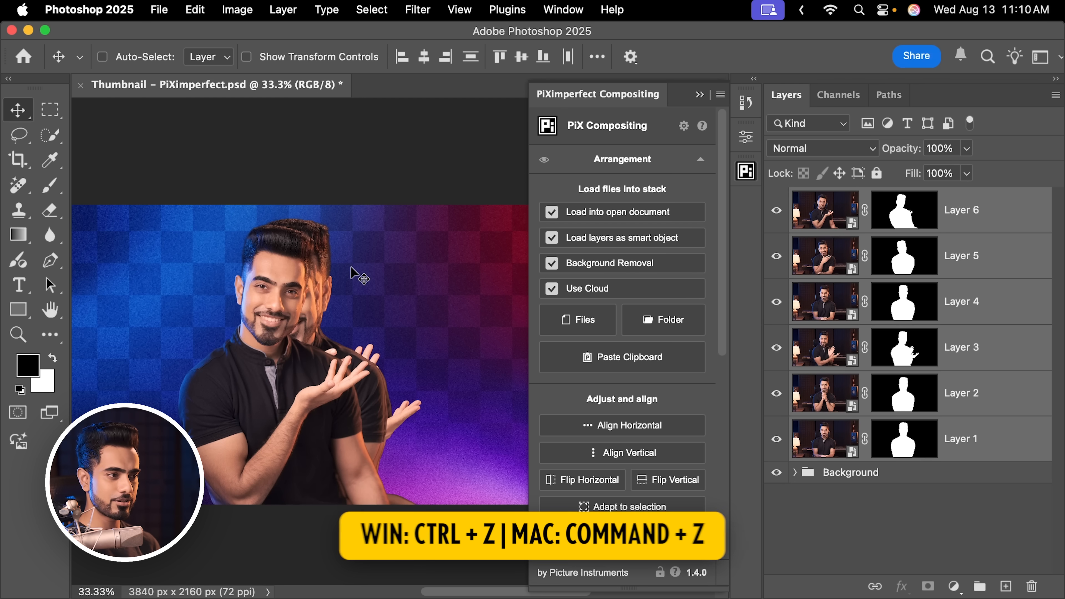
left_click_drag(778, 229, 780, 429)
left_click(777, 445)
left_click(778, 445)
left_click(777, 446)
left_click(777, 403)
left_click(776, 394)
left_click(776, 348)
left_click(777, 348)
left_click(777, 302)
Show Layer 5 alongside Layer 4, and move the Layer 5 cutout to the right on the canvas
left_click(777, 256)
left_click(939, 262)
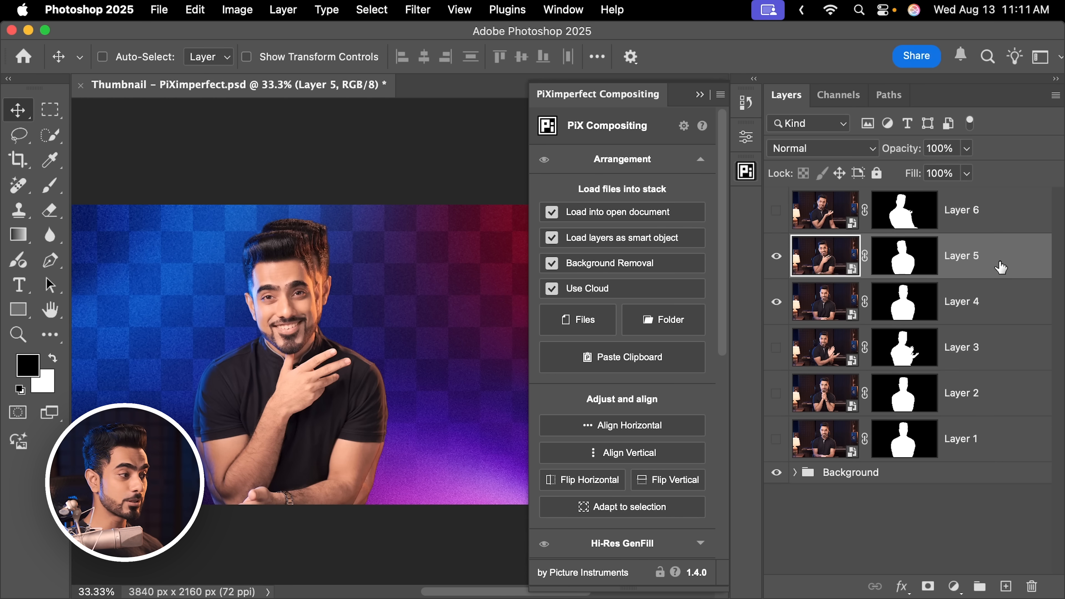
left_click_drag(300, 297, 460, 299)
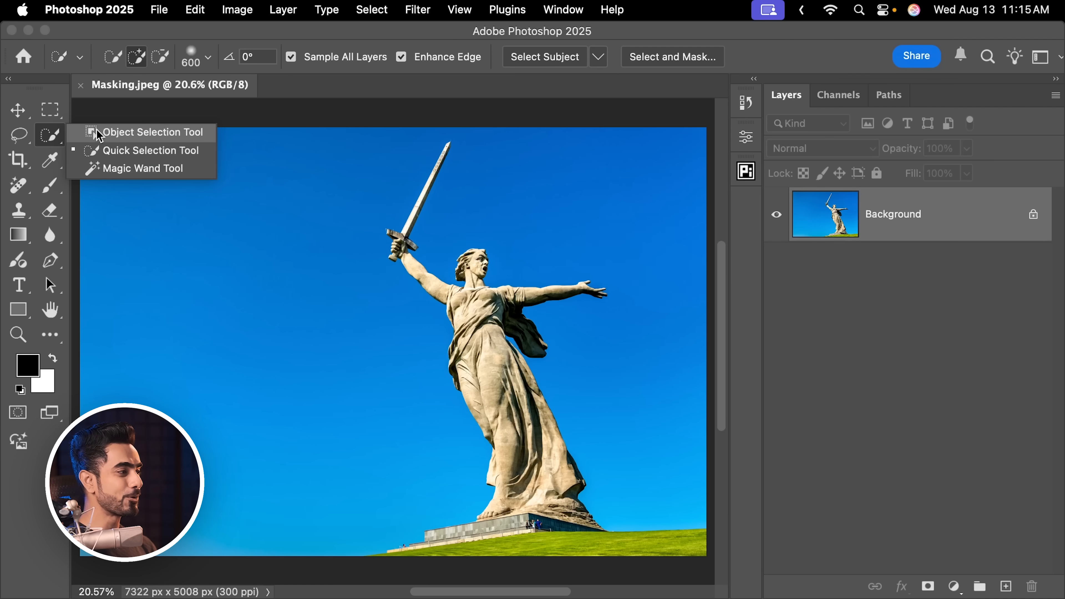
Select the statue in Masking.jpeg with Select Subject and add a layer mask from the selection
left_click(101, 149)
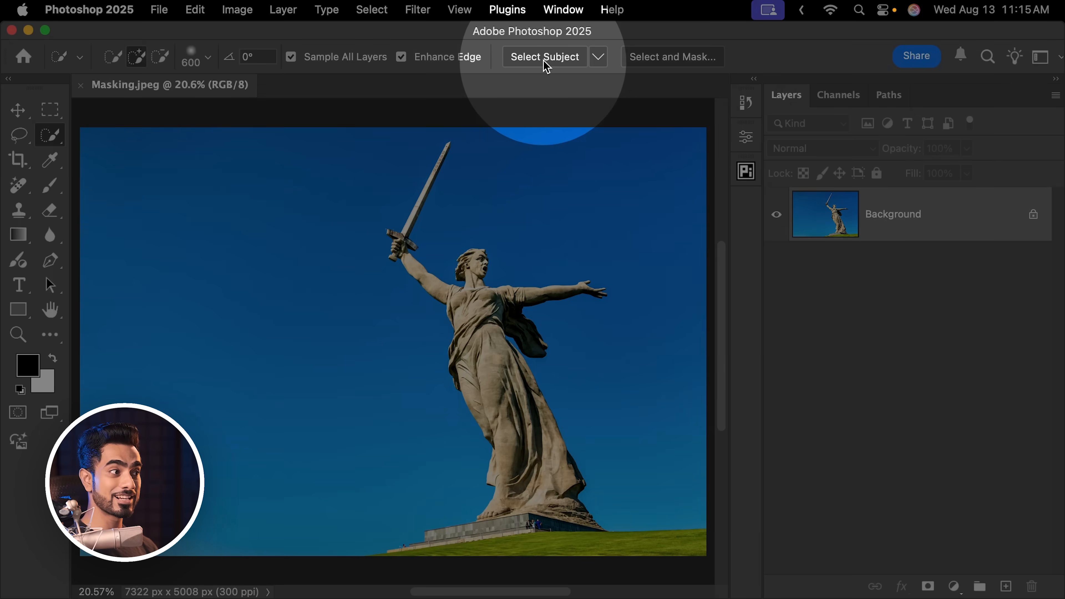
left_click(545, 58)
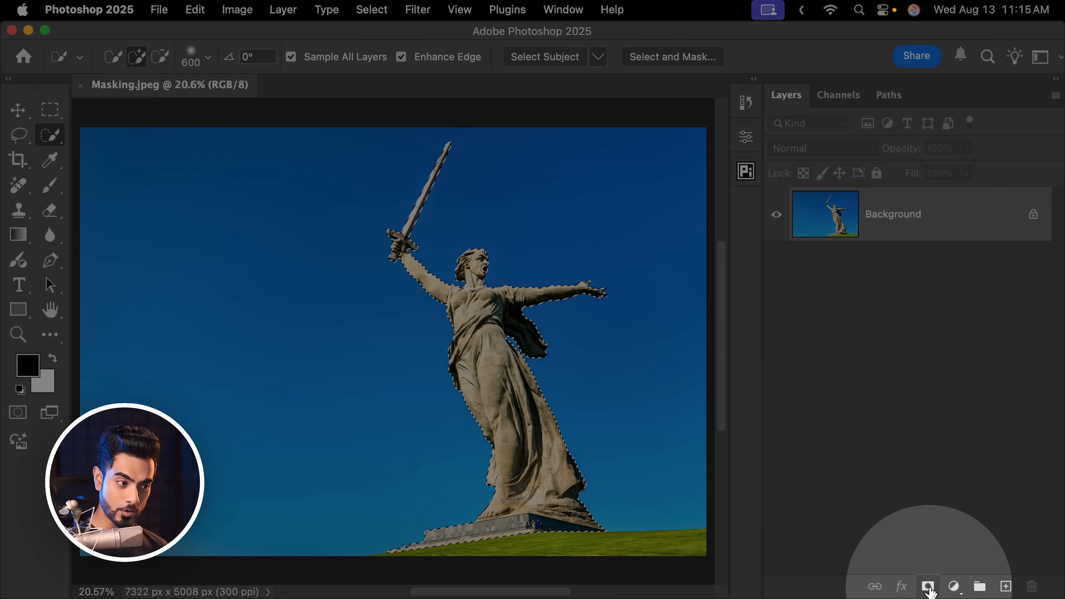
left_click(928, 587)
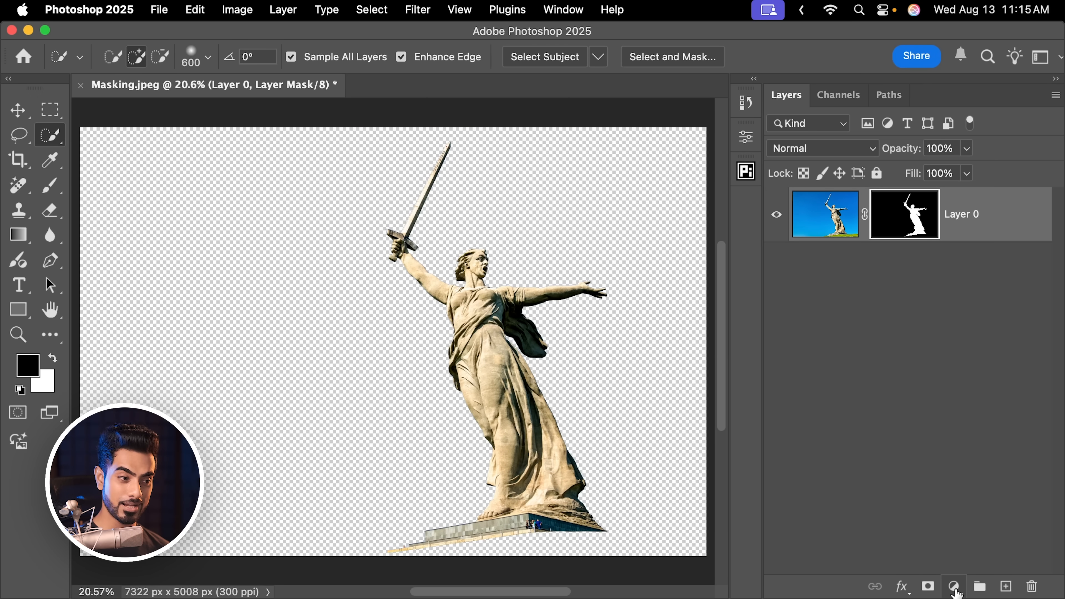
Add a black (000000) Solid Color fill layer beneath Layer 0 and inspect the statue's masked edges up close
left_click(955, 587)
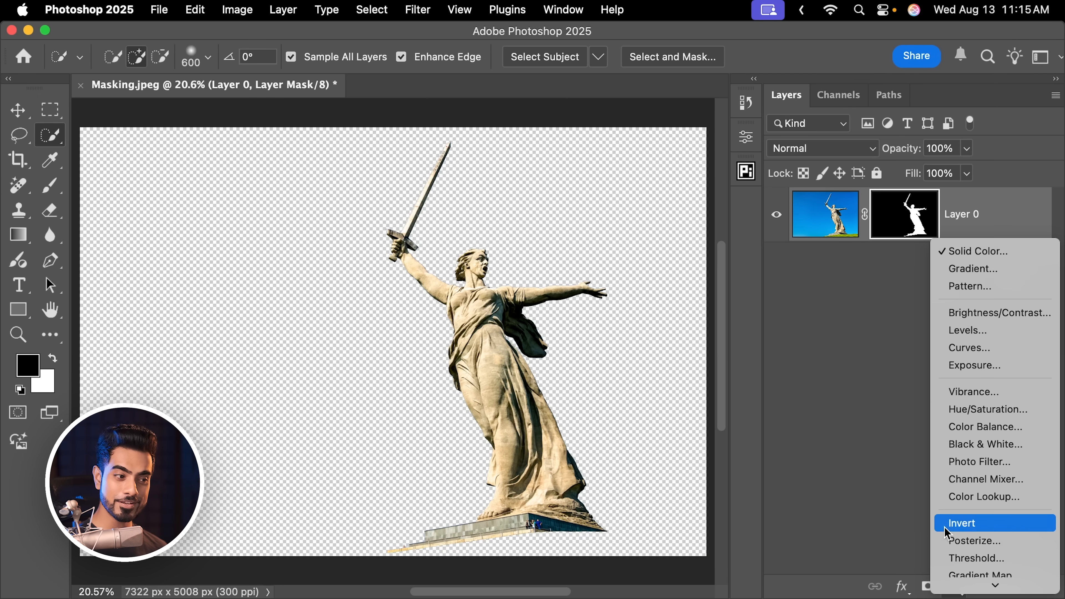
left_click(973, 251)
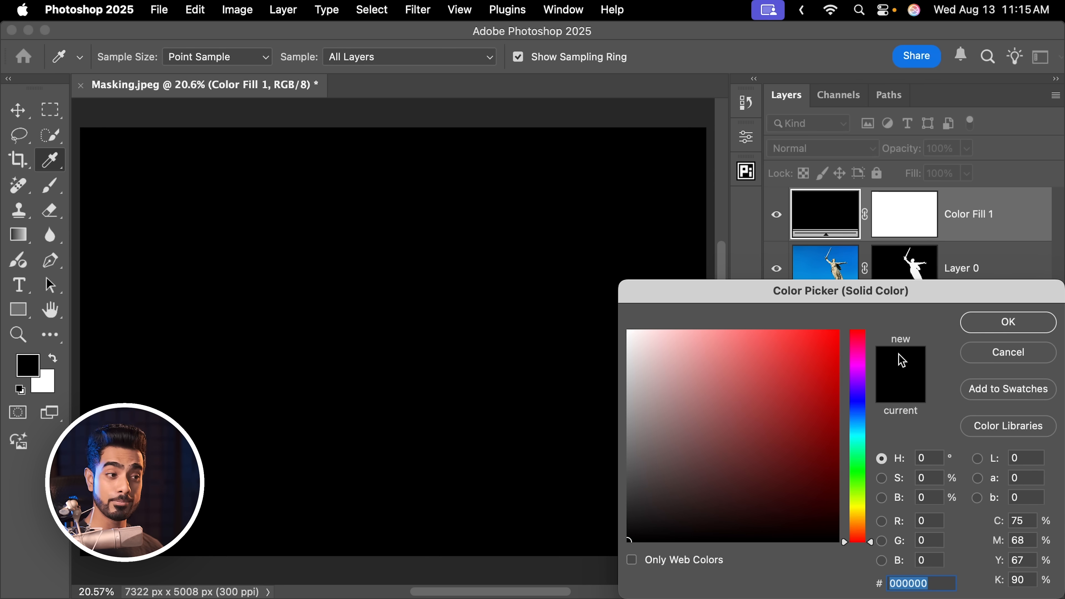
left_click(999, 330)
left_click_drag(987, 218, 937, 340)
scroll(556, 262, "up", 5)
left_click_drag(330, 320, 476, 286)
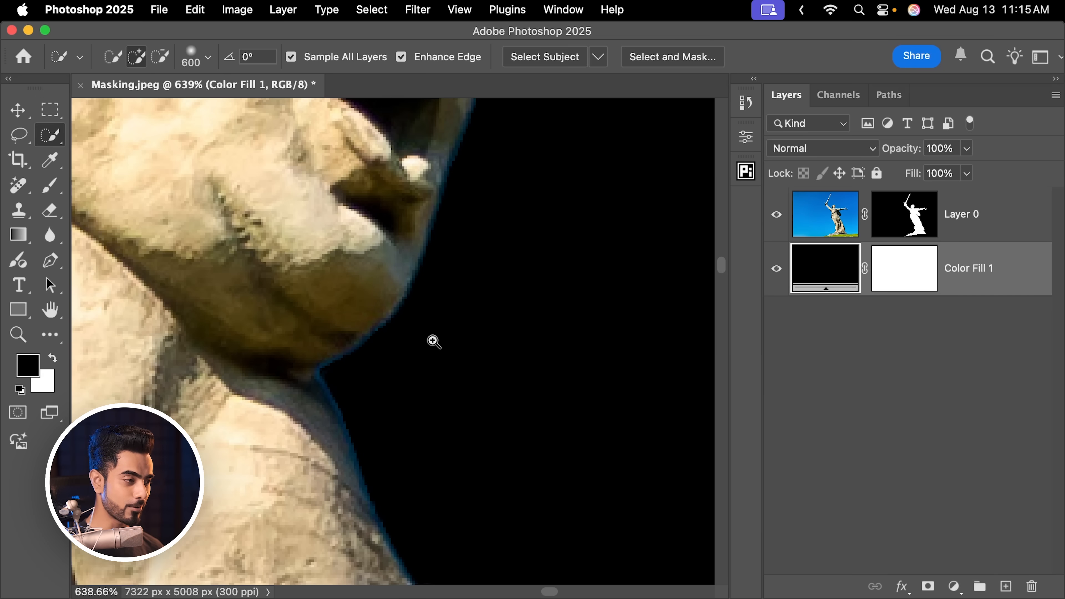
Examine the blue fringe along the statue's masked edges, from the face to the underside of the arm and robe
left_click_drag(433, 340, 361, 351)
left_click_drag(430, 400, 354, 376)
left_click_drag(541, 323, 407, 350)
left_click_drag(396, 450, 409, 313)
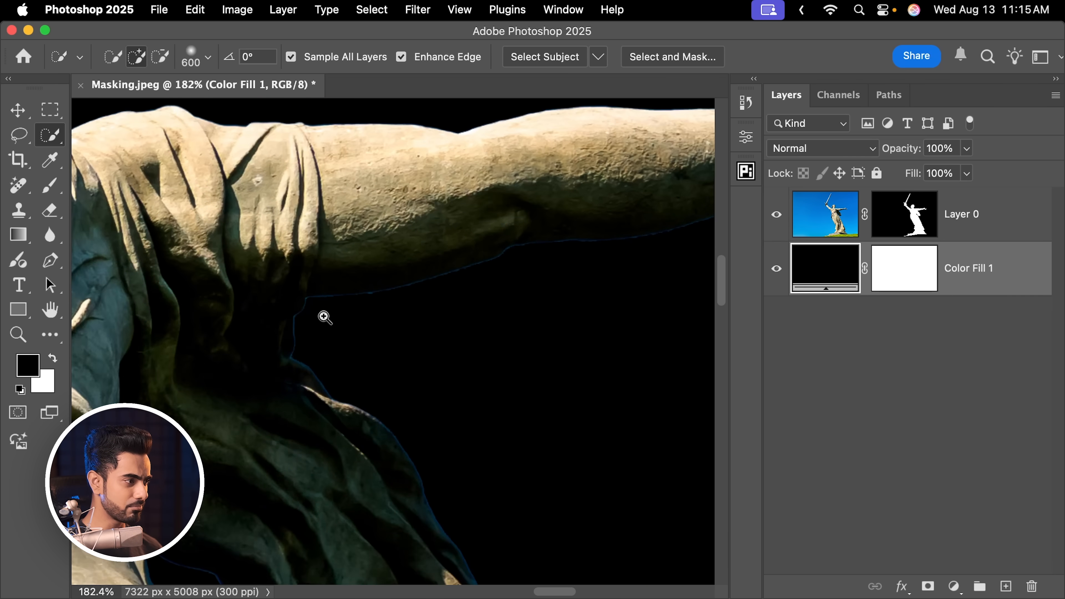
left_click_drag(325, 317, 387, 312)
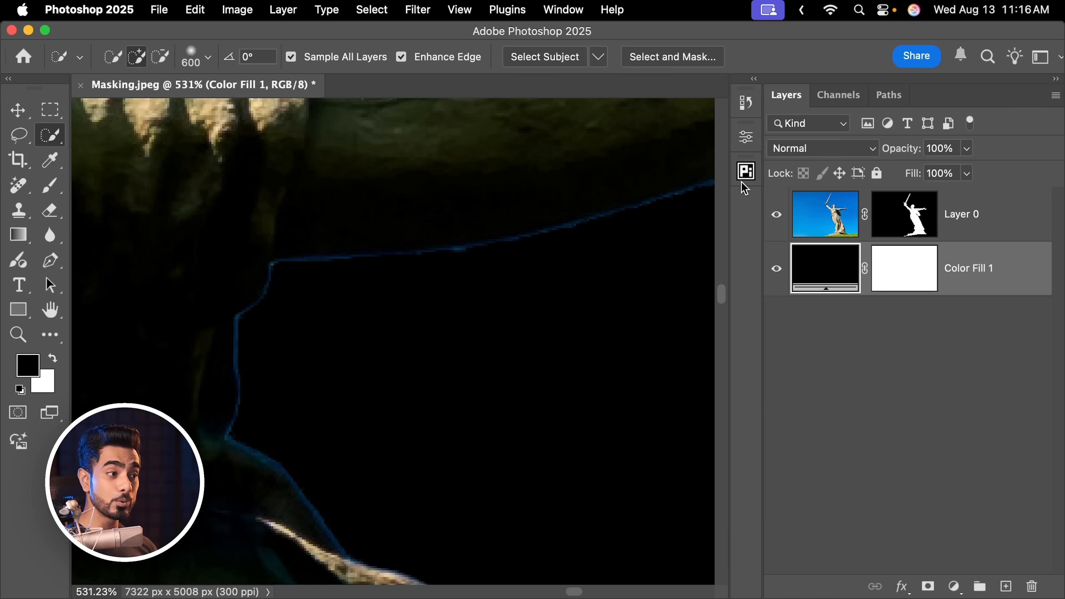
Select Layer 0's mask and try the PiXimperfect Compositing plugin's Shrink Mask function on it
left_click(746, 172)
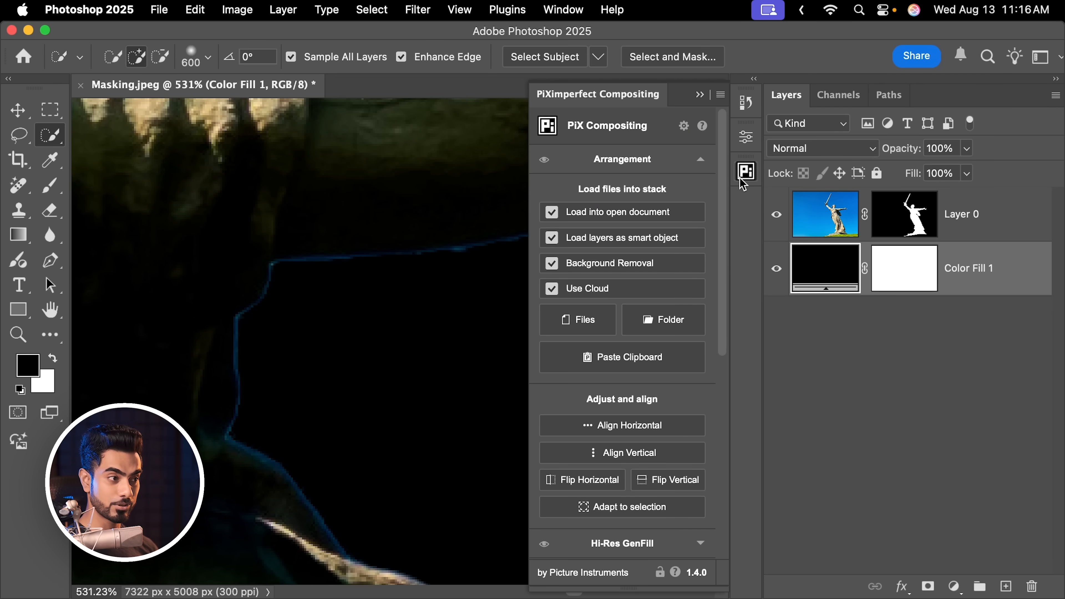
left_click(902, 226)
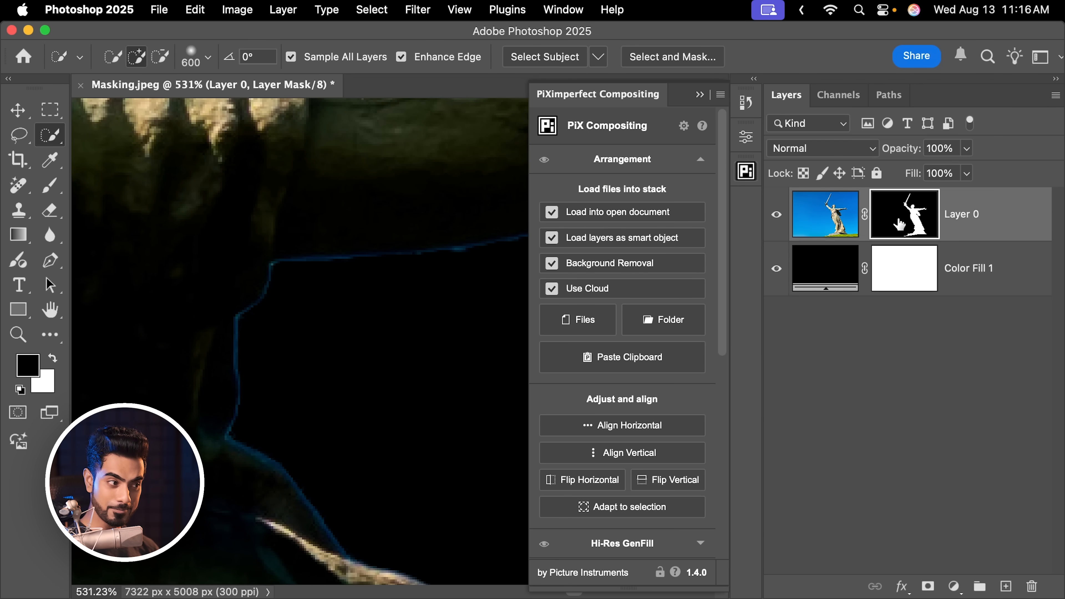
scroll(728, 292, "down", 10)
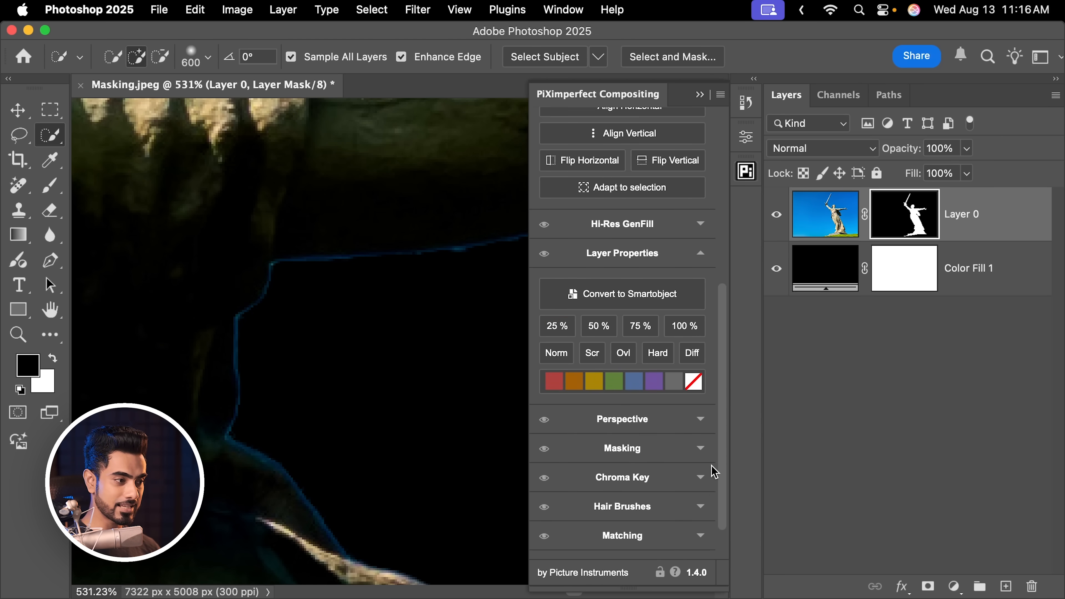
left_click(655, 402)
left_click_drag(723, 305, 729, 448)
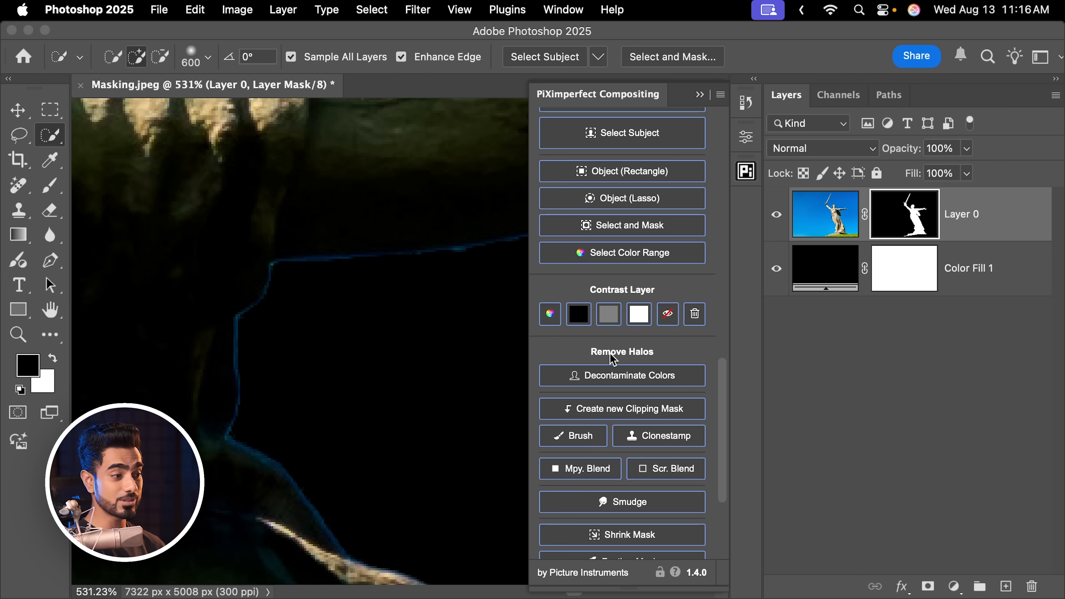
scroll(709, 380, "down", 5)
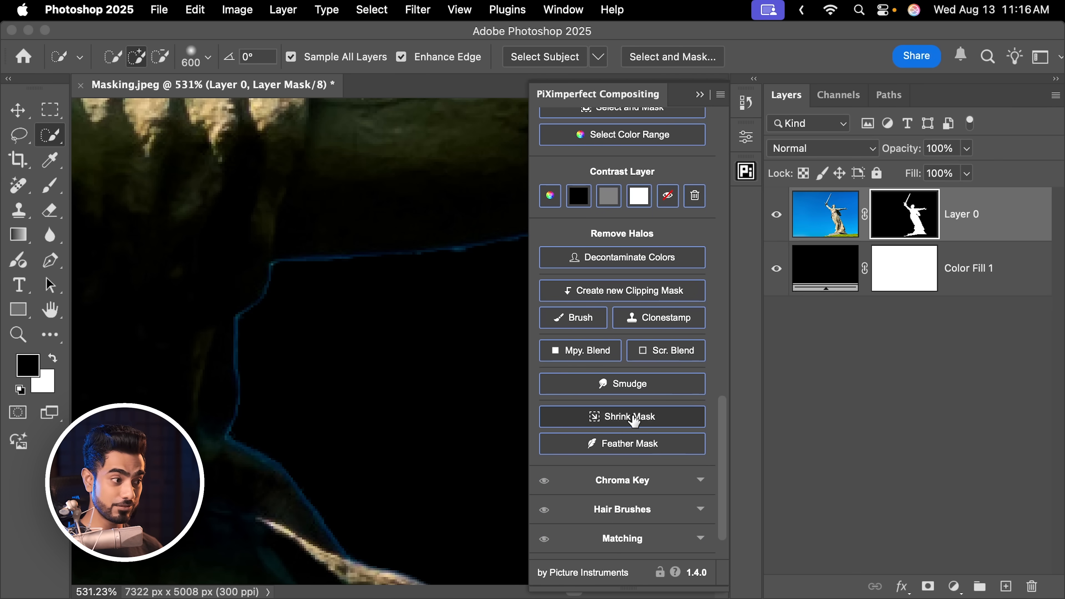
left_click(630, 423)
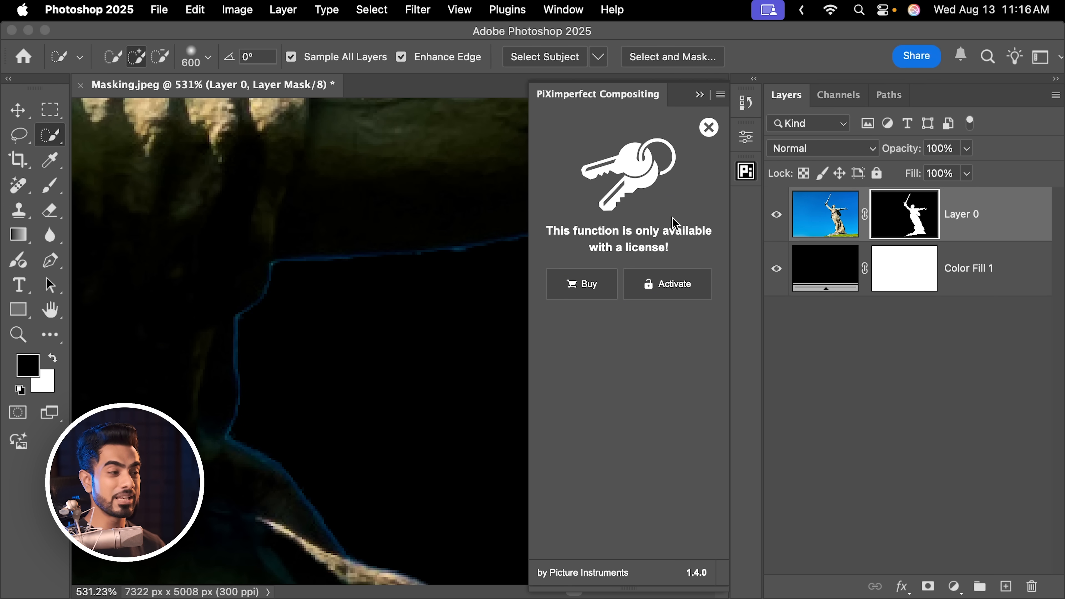
Activate the PiXimperfect Compositing plugin with License 4 and return to its tools
left_click(669, 294)
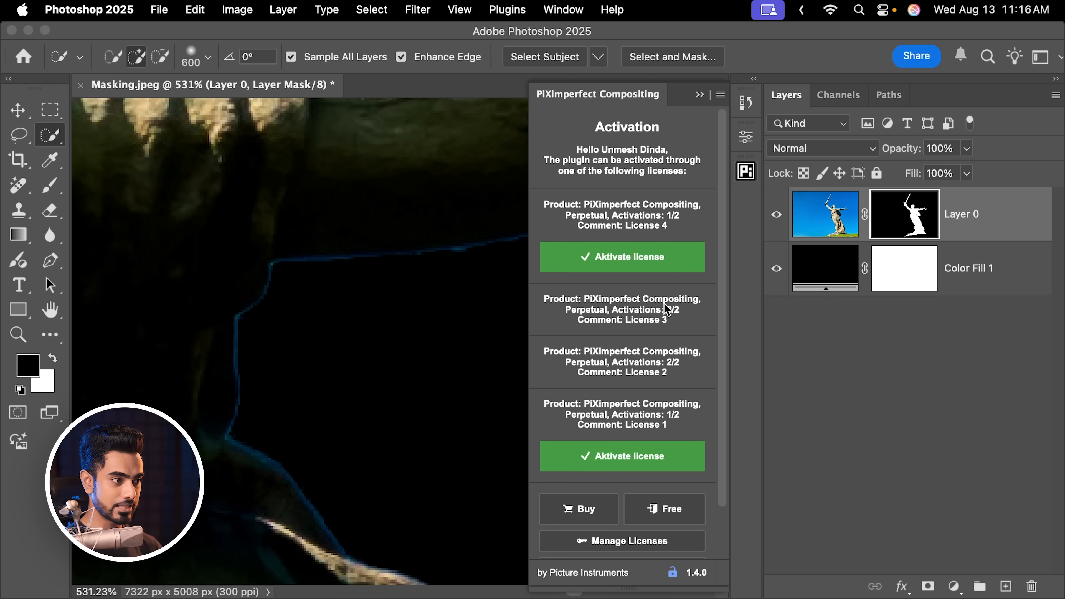
left_click(636, 262)
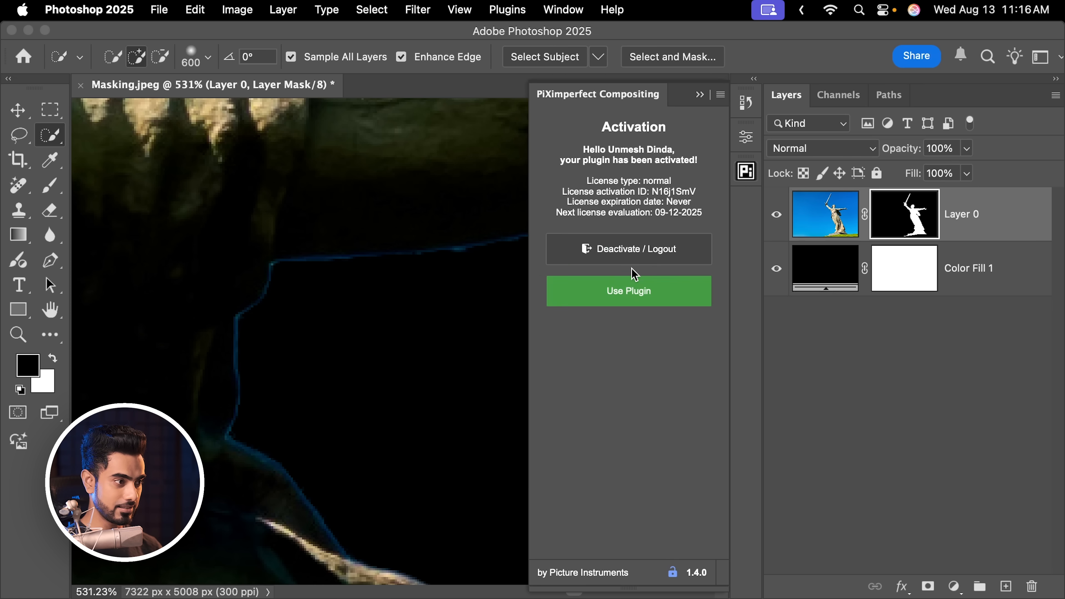
left_click(658, 296)
Shrink Layer 0's mask twice with the plugin's Shrink Mask function to remove the blue halo
left_click_drag(725, 233, 710, 493)
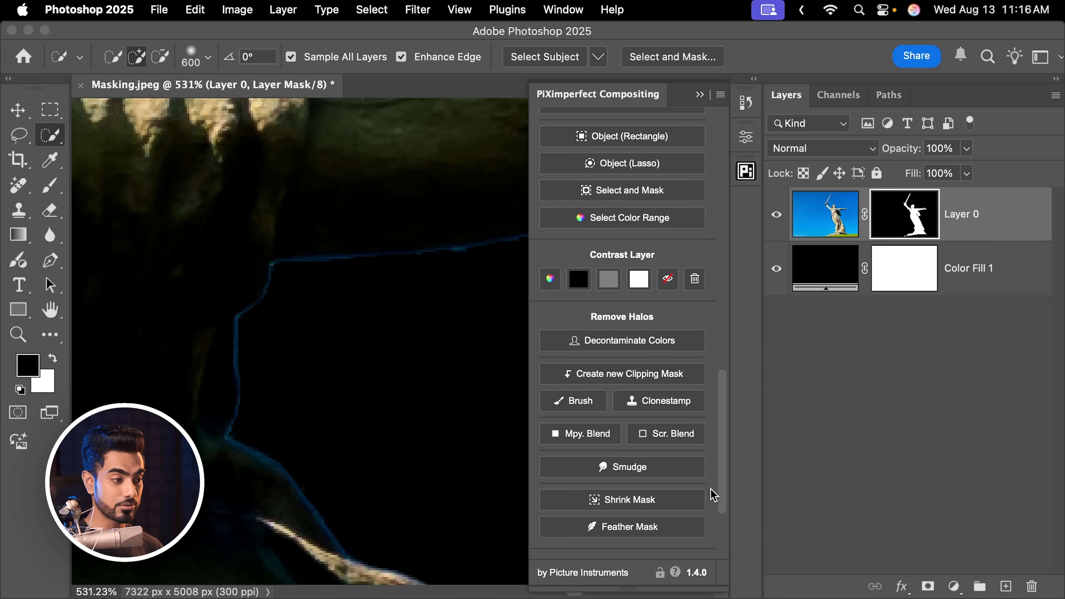
scroll(710, 493, "down", 3)
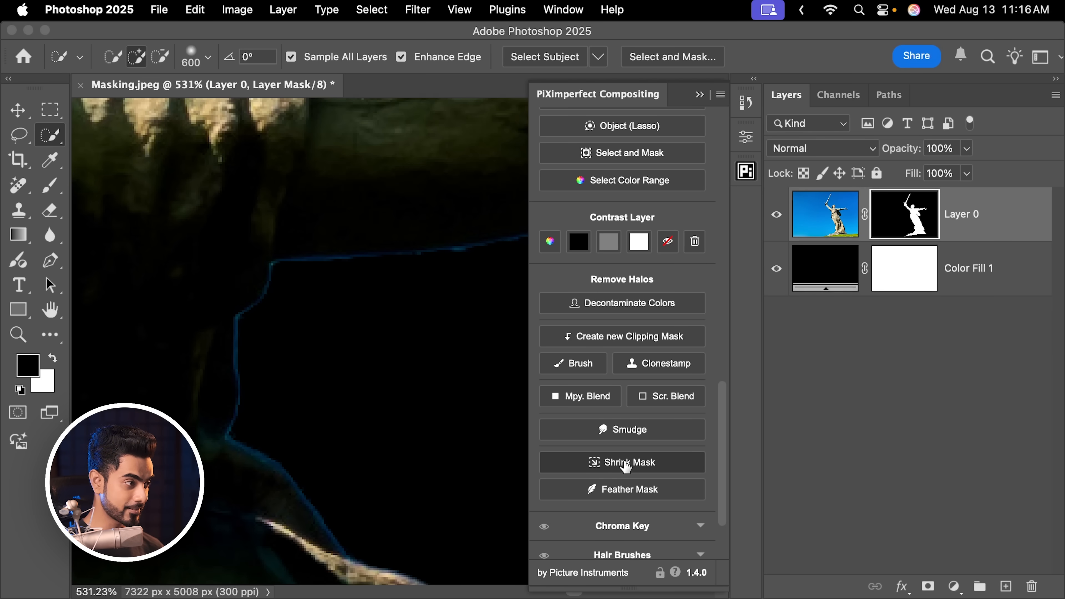
left_click(626, 464)
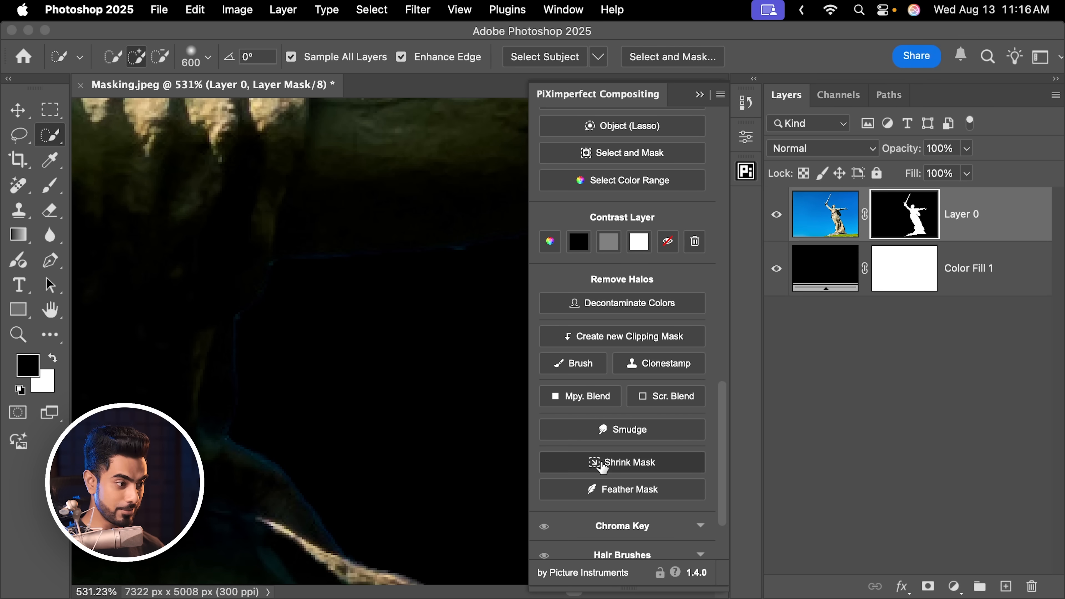
left_click(625, 466)
Inspect the edge of the statue's face up close and shrink Layer 0's mask once more
left_click_drag(394, 273, 291, 500)
left_click_drag(176, 205, 378, 508)
left_click_drag(187, 260, 373, 377)
left_click_drag(202, 281, 352, 420)
left_click_drag(196, 224, 396, 508)
left_click_drag(341, 450, 371, 498)
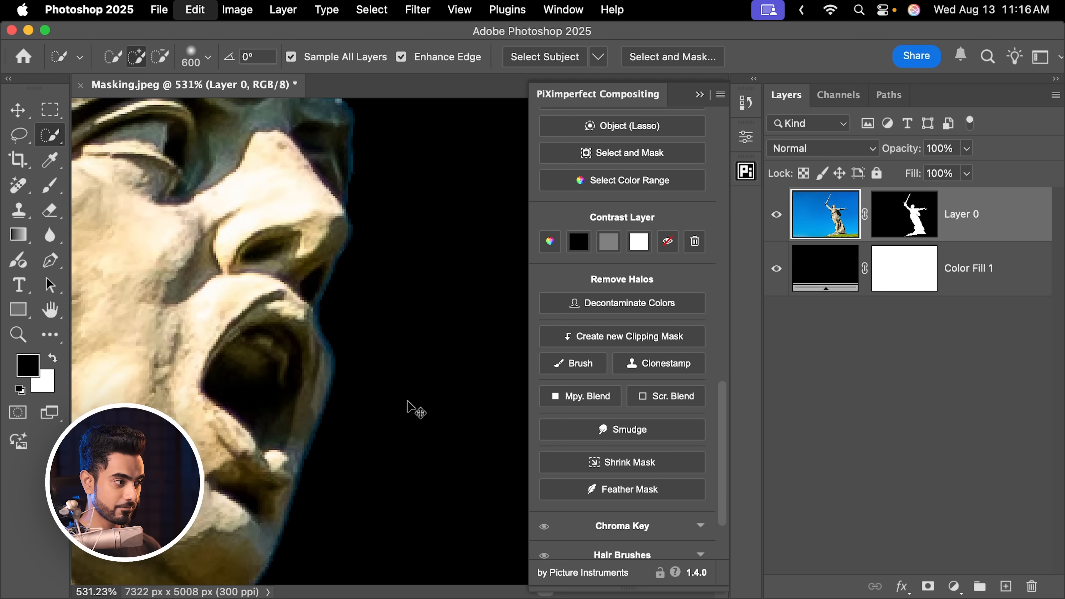
left_click(625, 467)
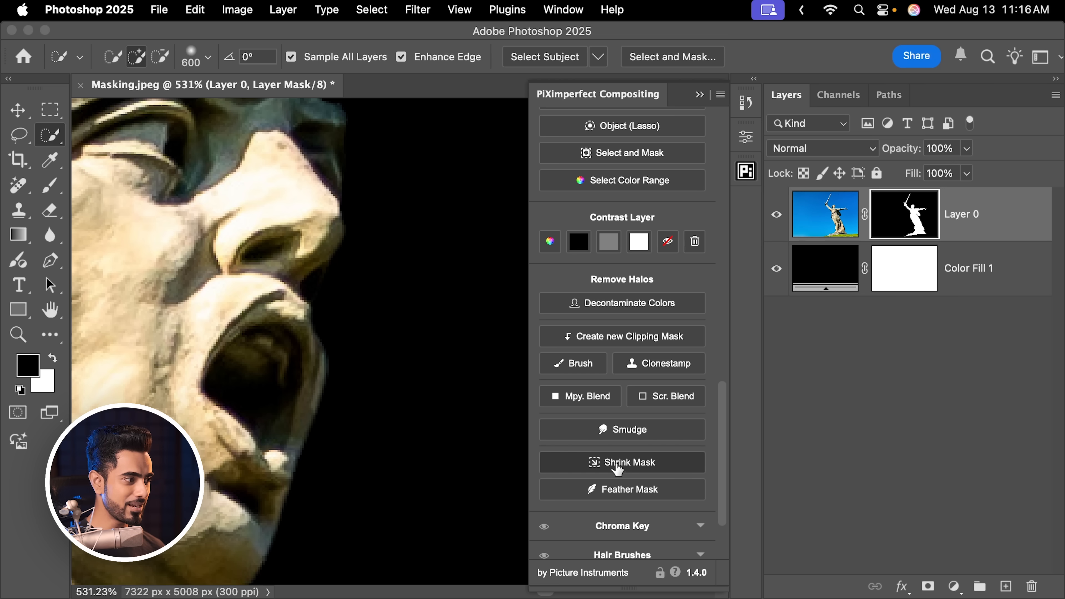
Undo the Shrink Mask changes on Layer 0's mask
key("super+z")
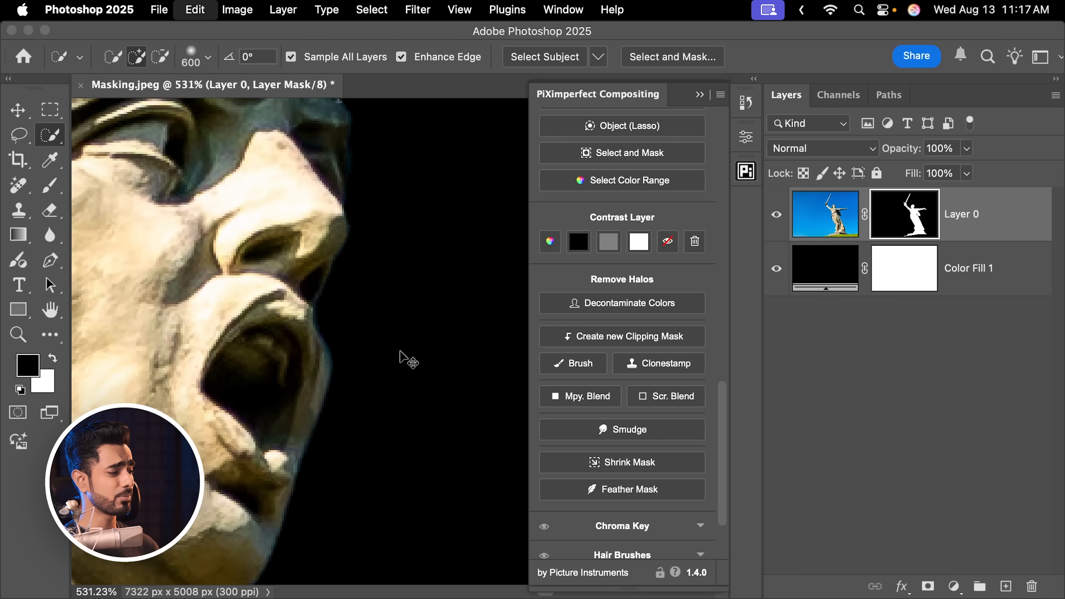
key("super+[")
key("super+]")
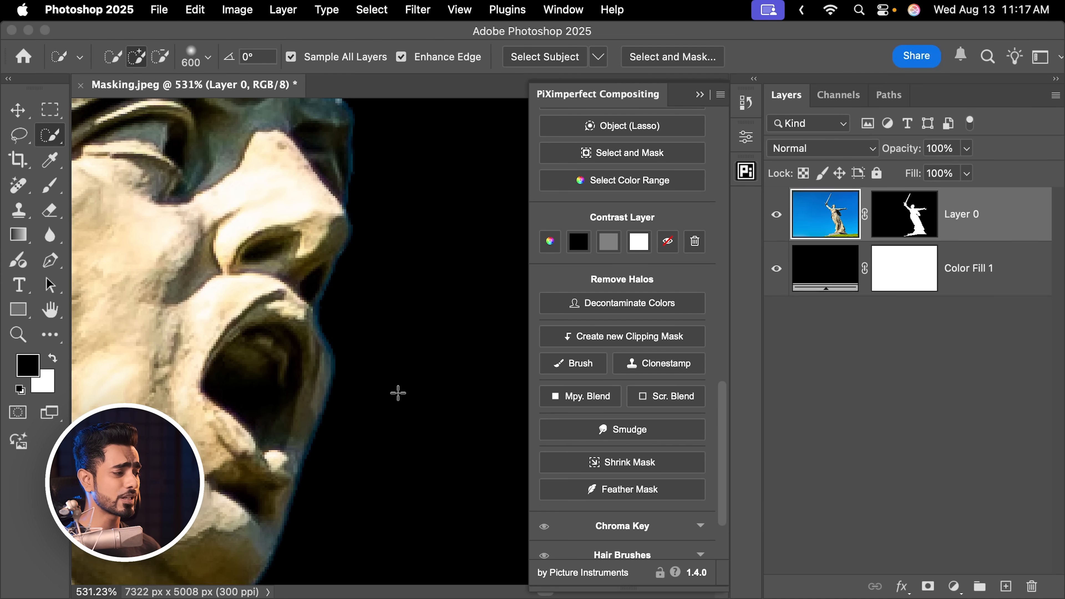
Apply the Minimum filter to Layer 0's mask with a radius of 0.6 pixels and Preserve set to Roundness
scroll(409, 408, "down", 2)
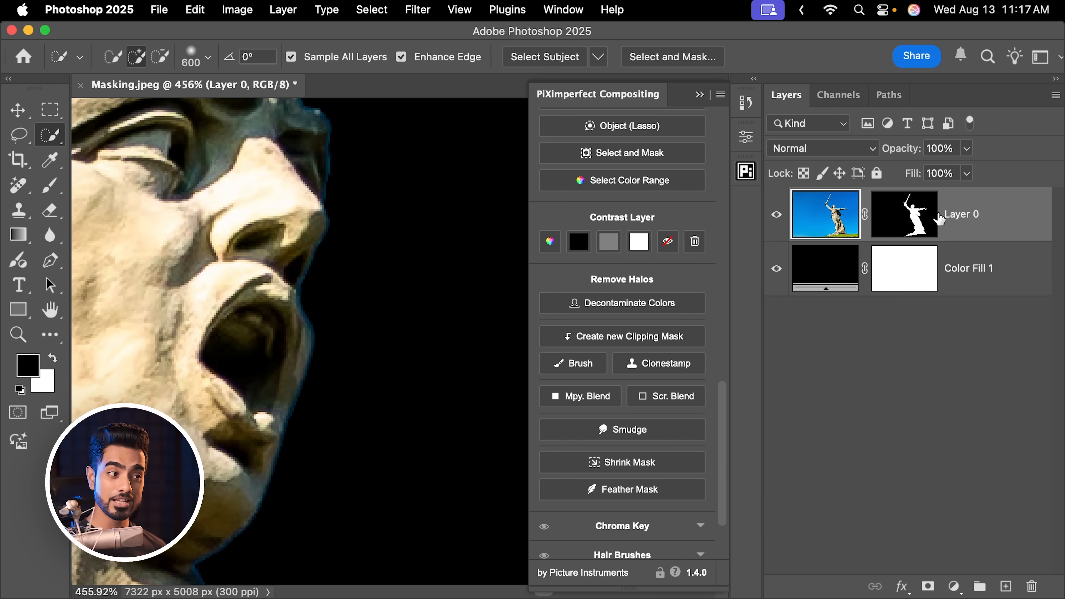
left_click(921, 221)
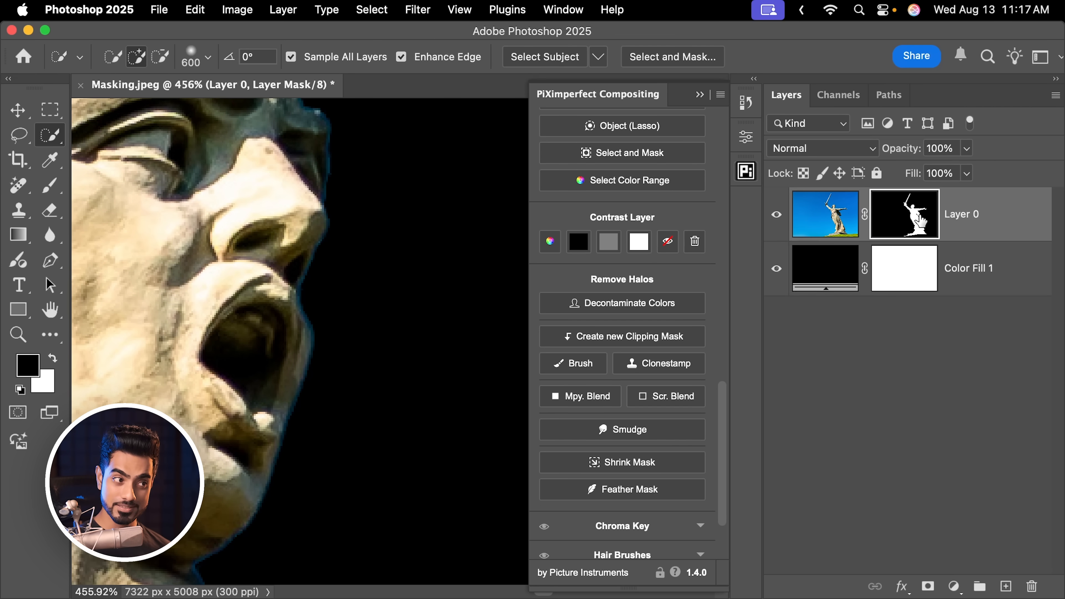
left_click(421, 11)
mouse_move(470, 341)
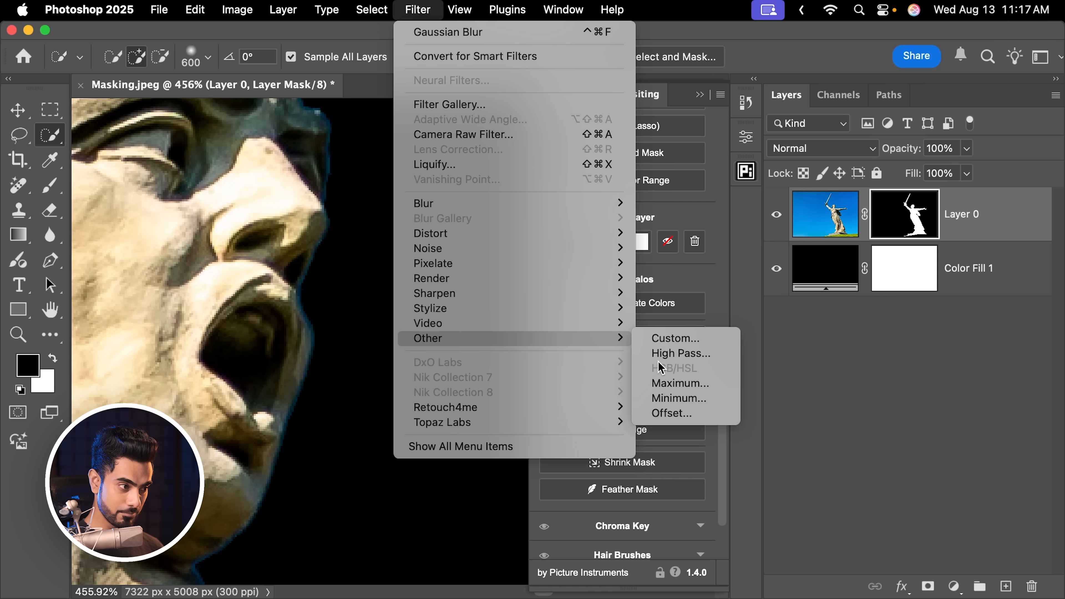
left_click(673, 399)
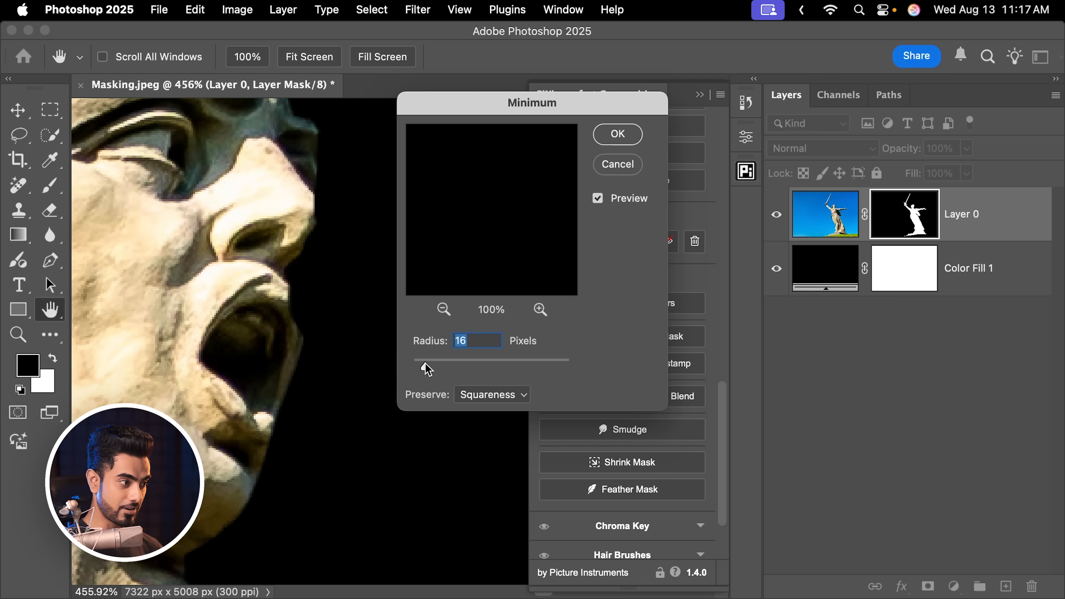
left_click_drag(420, 372, 424, 373)
left_click(500, 399)
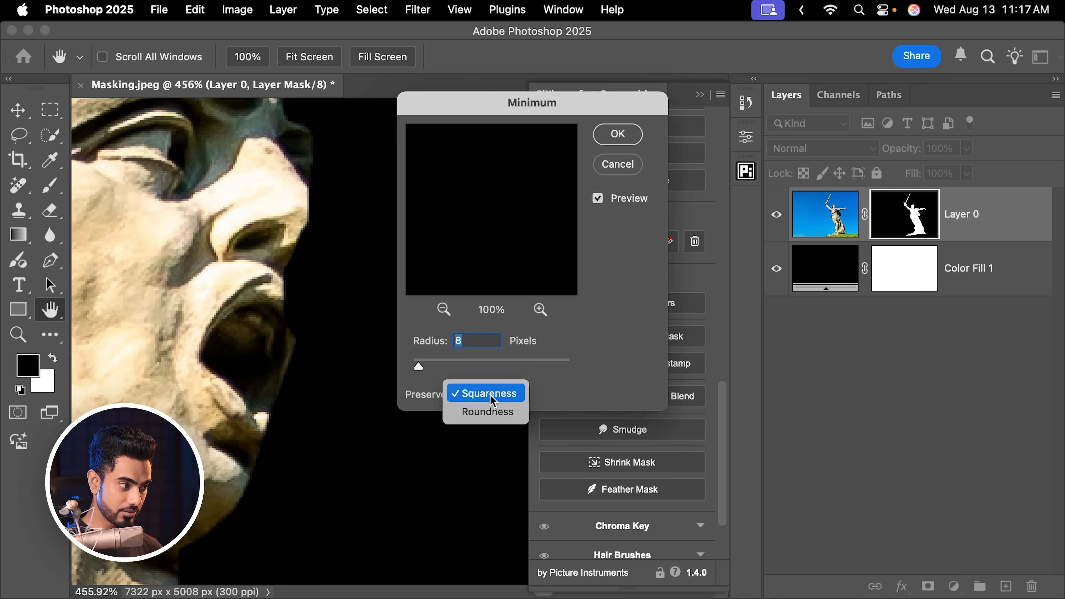
left_click(488, 414)
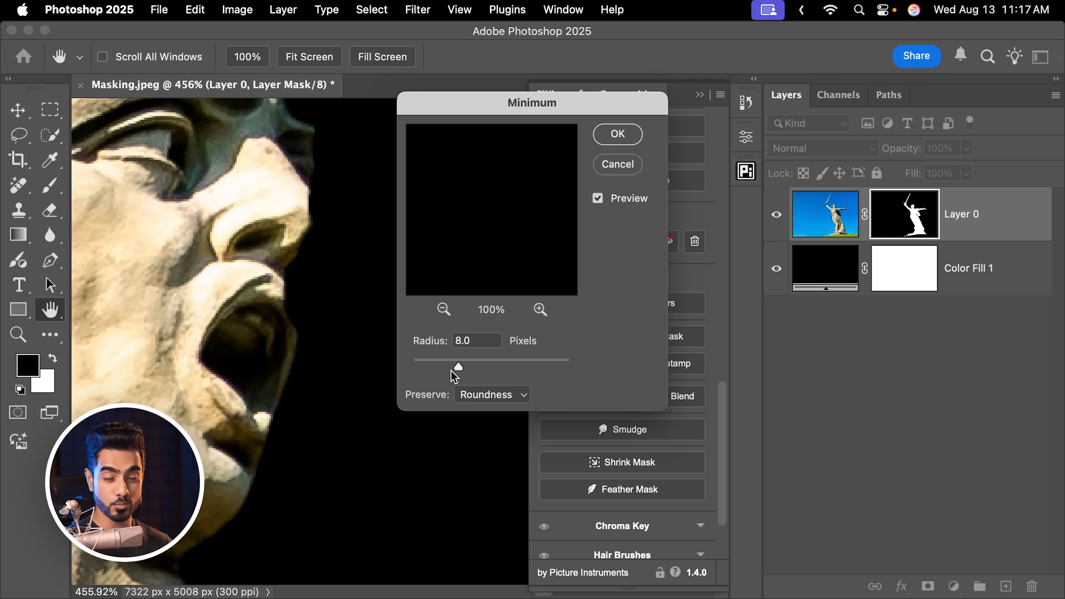
left_click(419, 370)
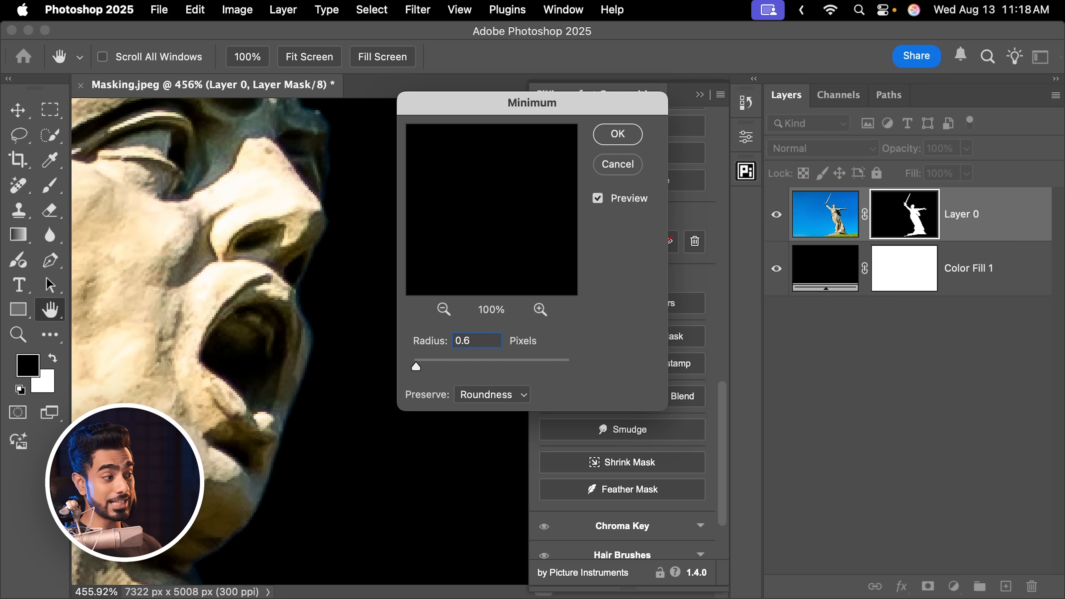
left_click(626, 139)
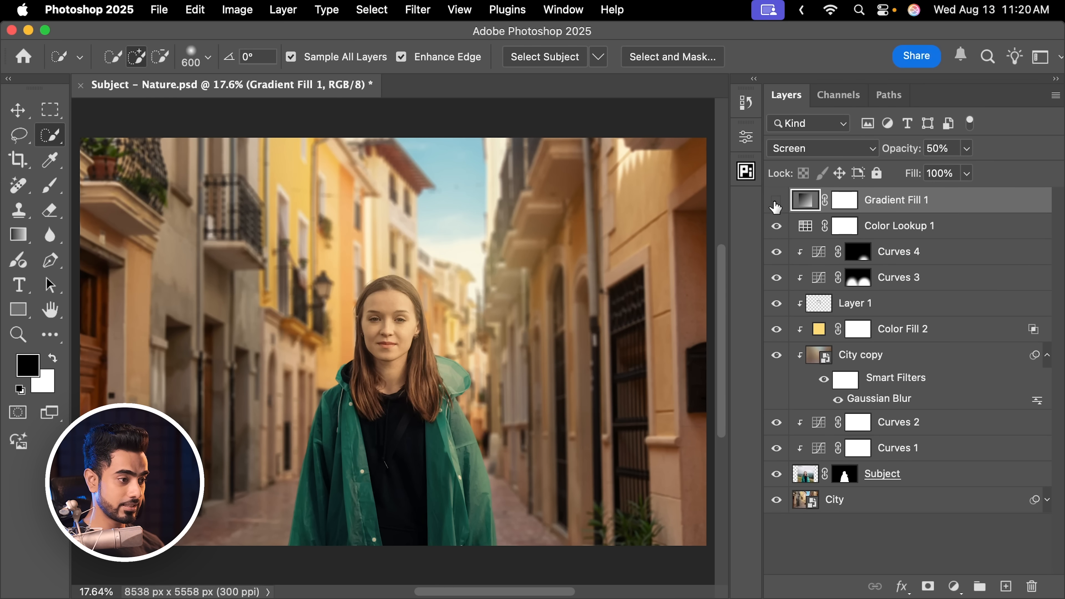
Compare the Subject - Nature.psd composite with and without the layers above Subject and the City layer's Blur Gallery smart filter
left_click_drag(775, 206, 770, 387)
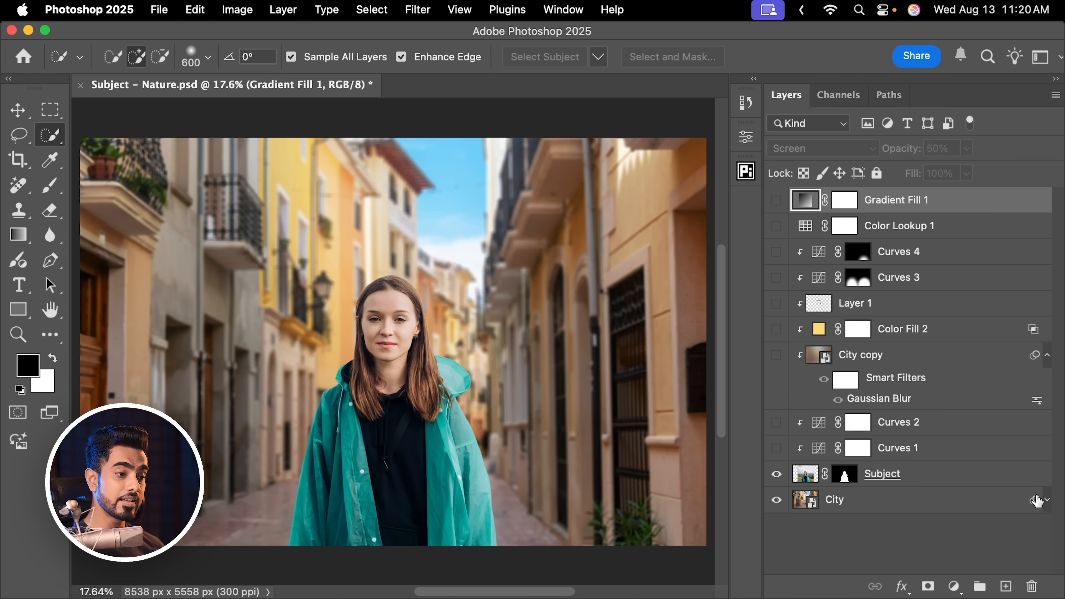
left_click(1047, 502)
left_click(806, 526)
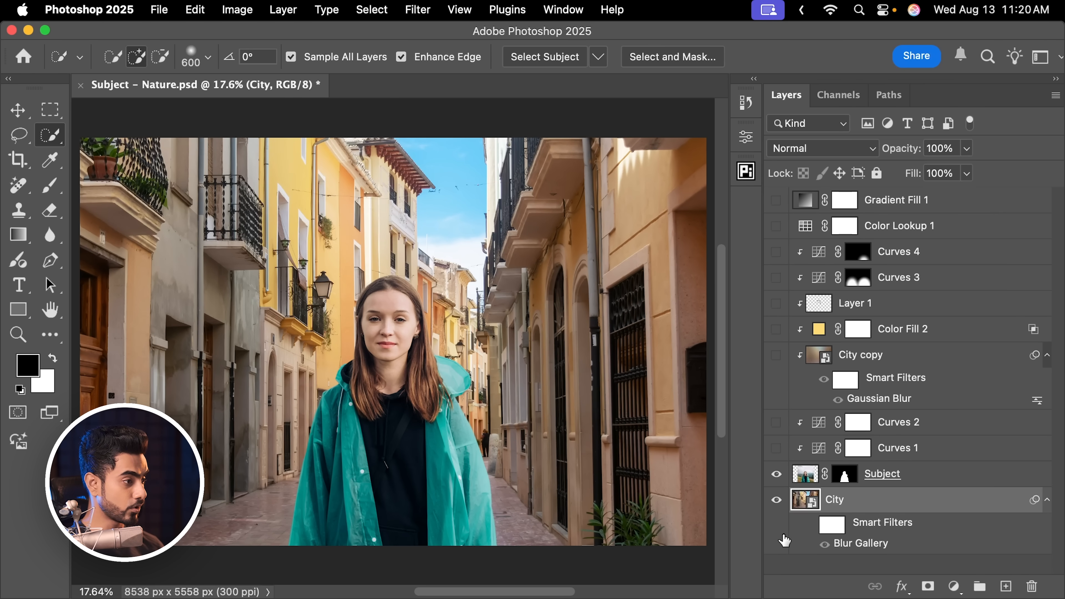
left_click(810, 525)
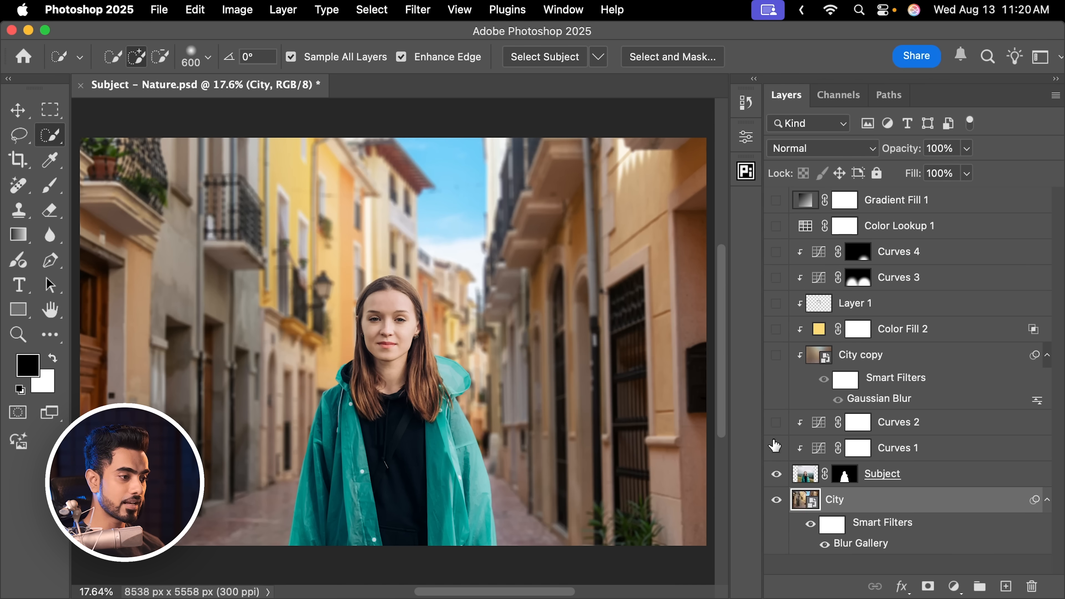
left_click_drag(772, 361, 772, 201)
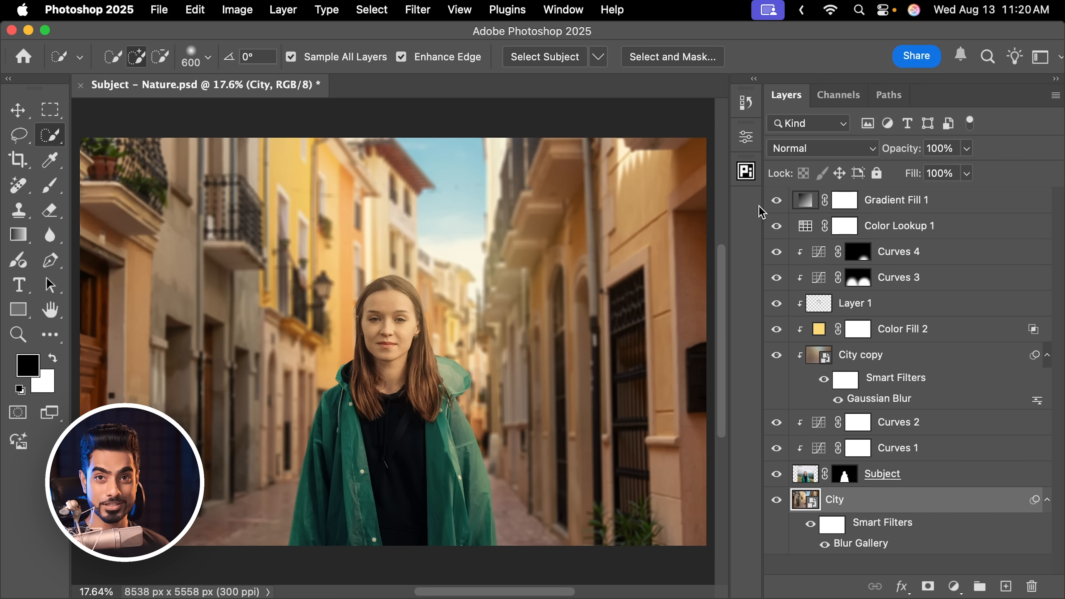
Stamp all visible layers into a new layer above Gradient Fill 1, and delete that stamped layer
left_click_drag(422, 318, 580, 328)
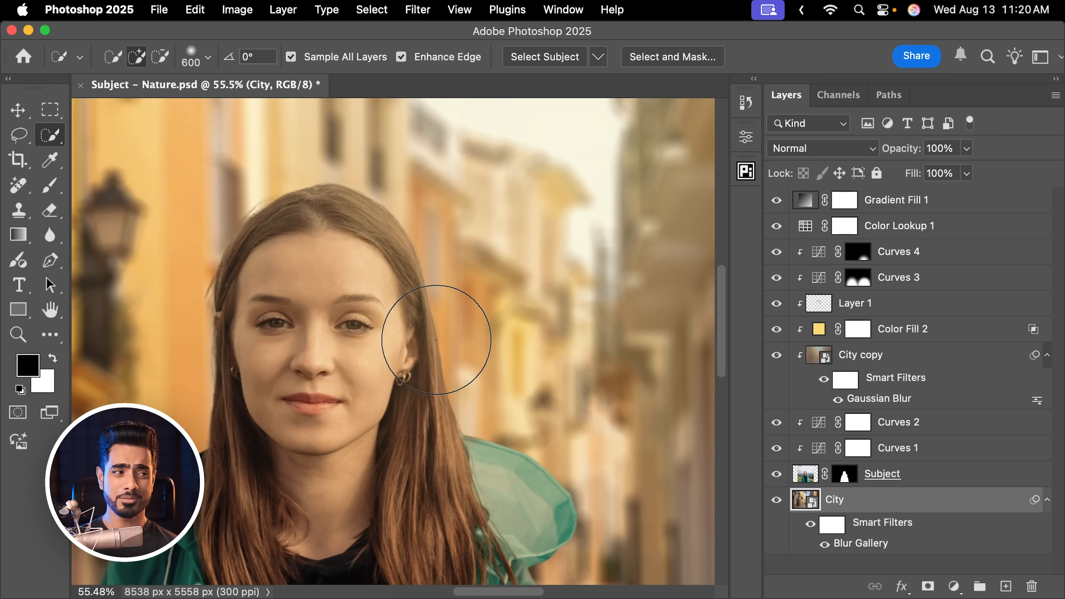
left_click(914, 202)
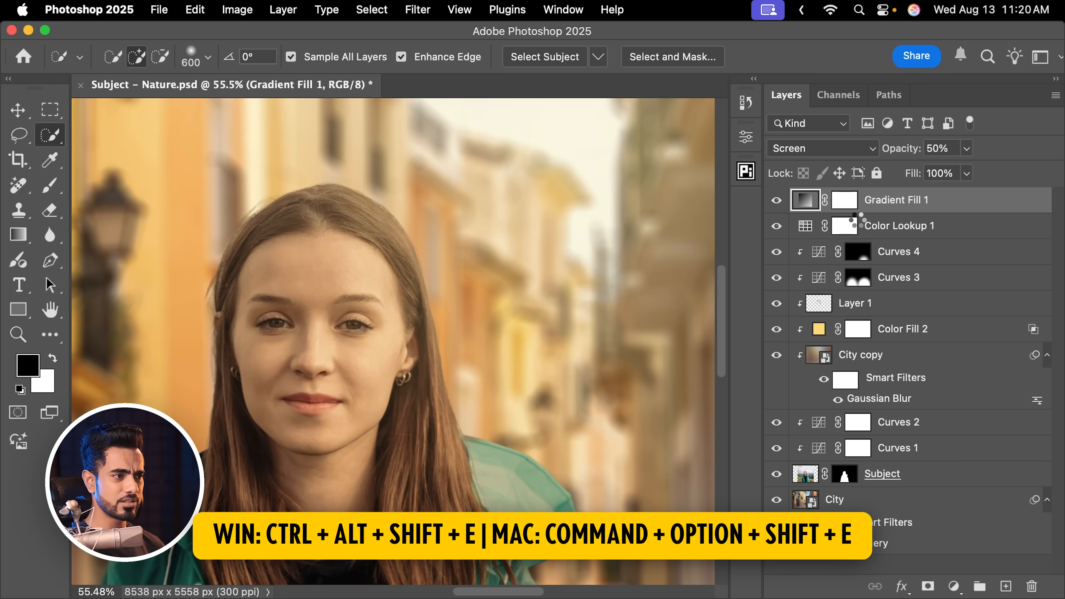
key("super+alt+shift+e")
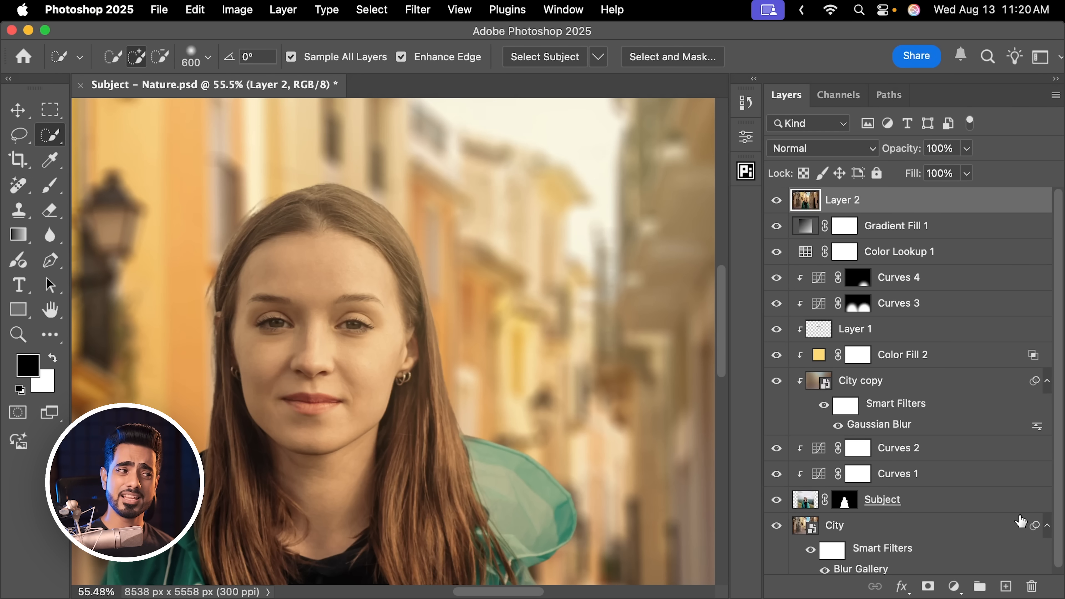
left_click_drag(892, 202, 1010, 554)
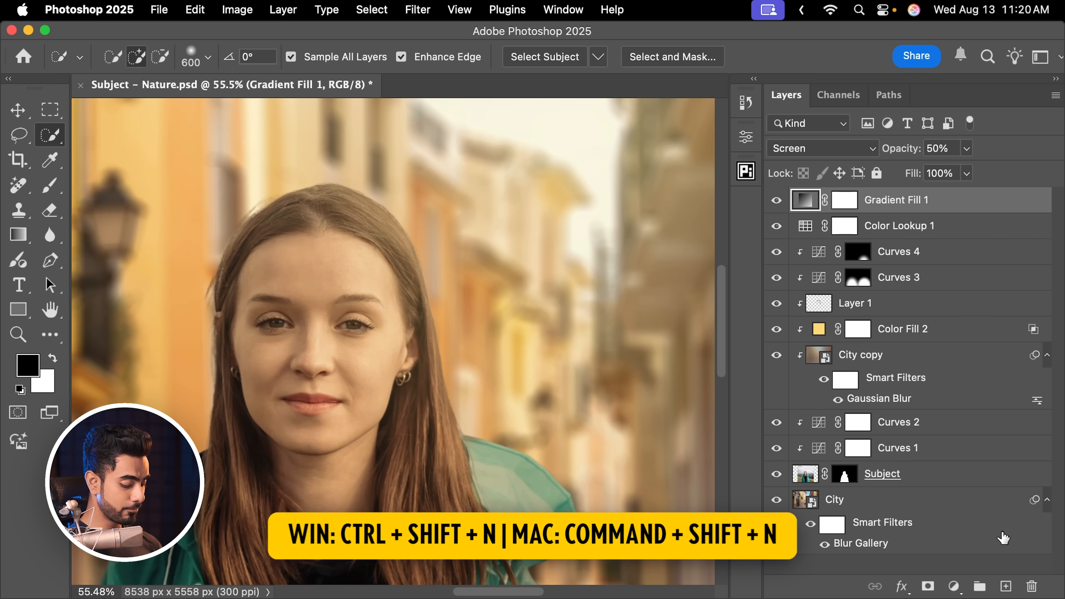
Create a new layer above Gradient Fill 1 in Overlay mode, filled with the Overlay-neutral color
key("super+shift+n")
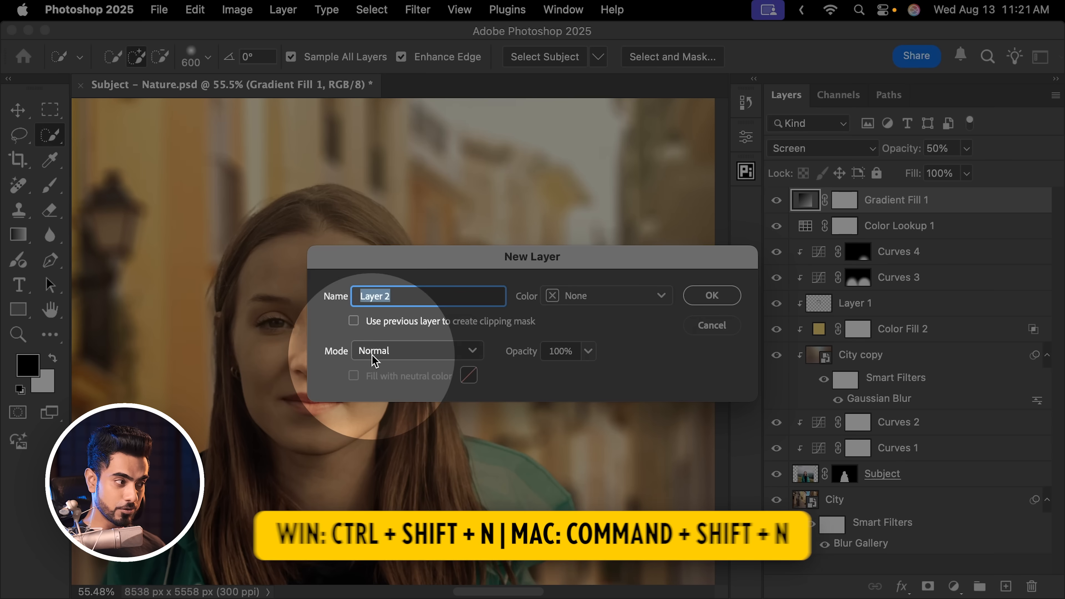
left_click(373, 351)
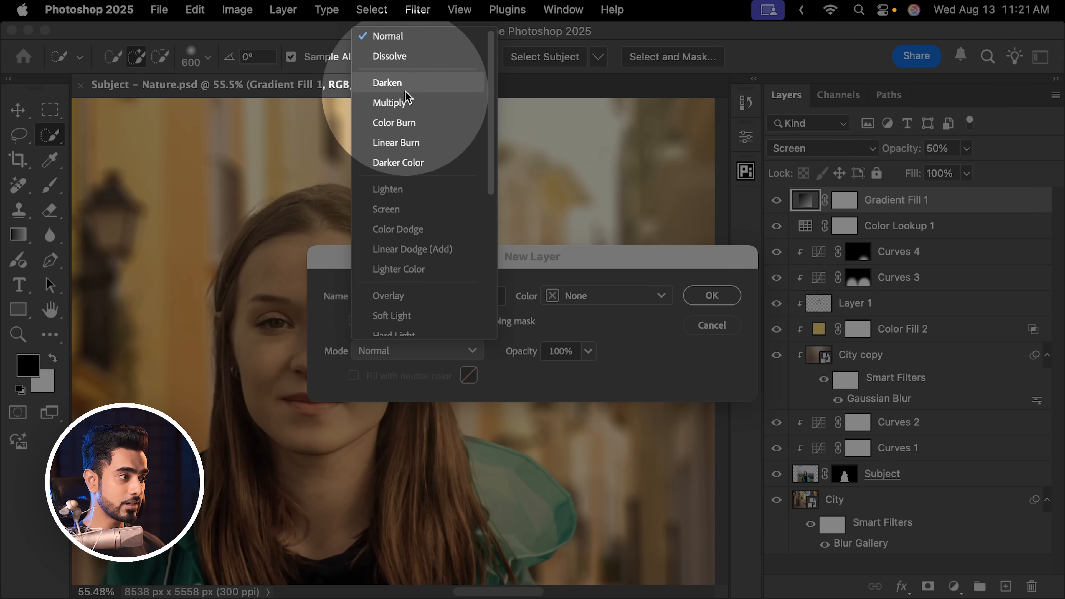
left_click(410, 295)
left_click(353, 376)
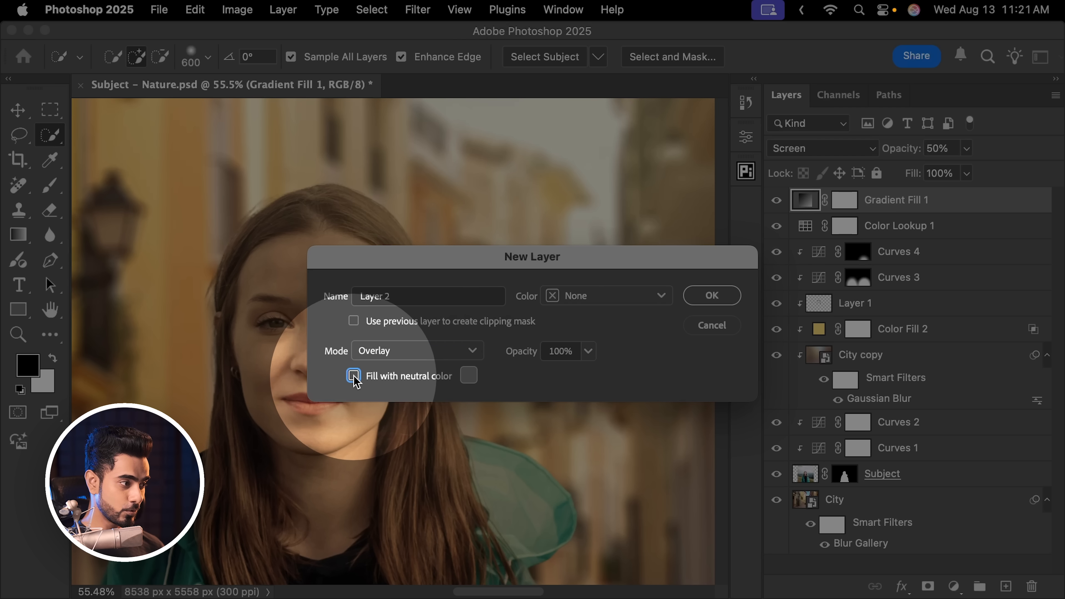
left_click(712, 296)
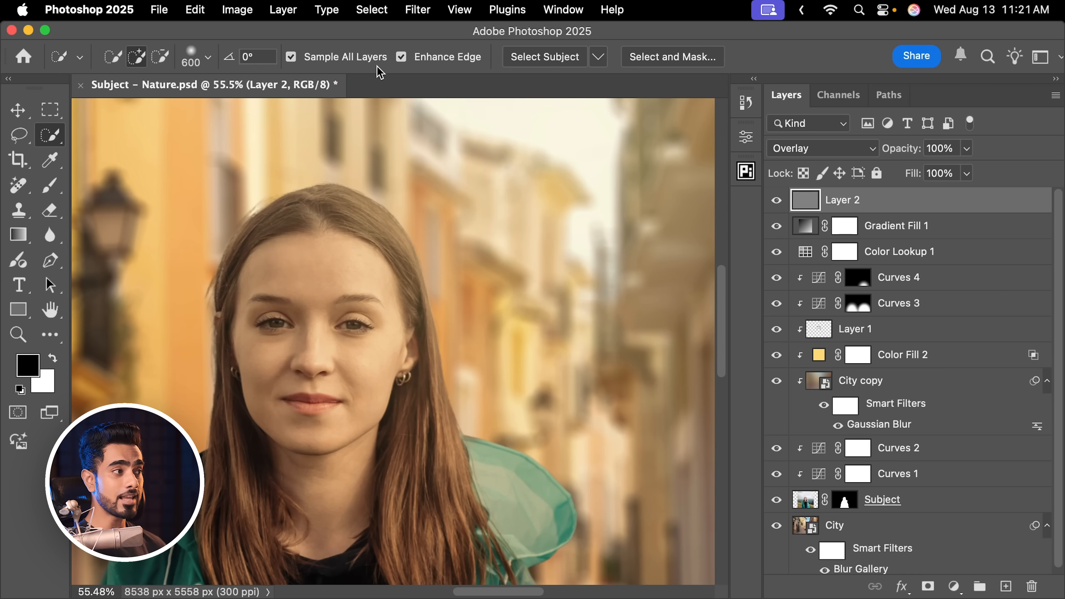
Apply Add Noise with Uniform distribution and Monochromatic to Layer 2, and delete that layer
left_click(424, 12)
mouse_move(486, 263)
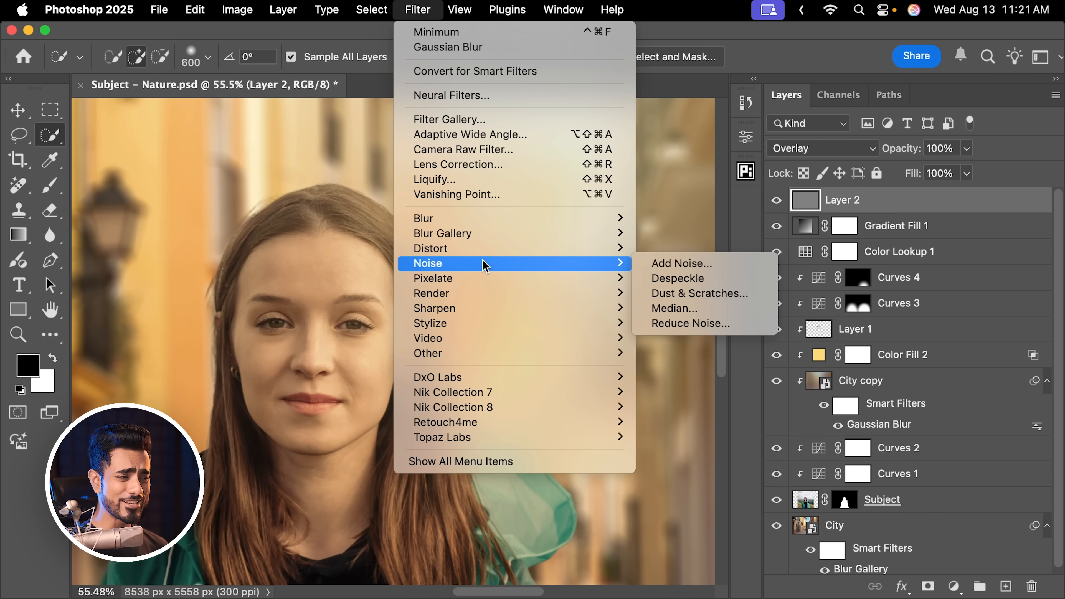
left_click(662, 264)
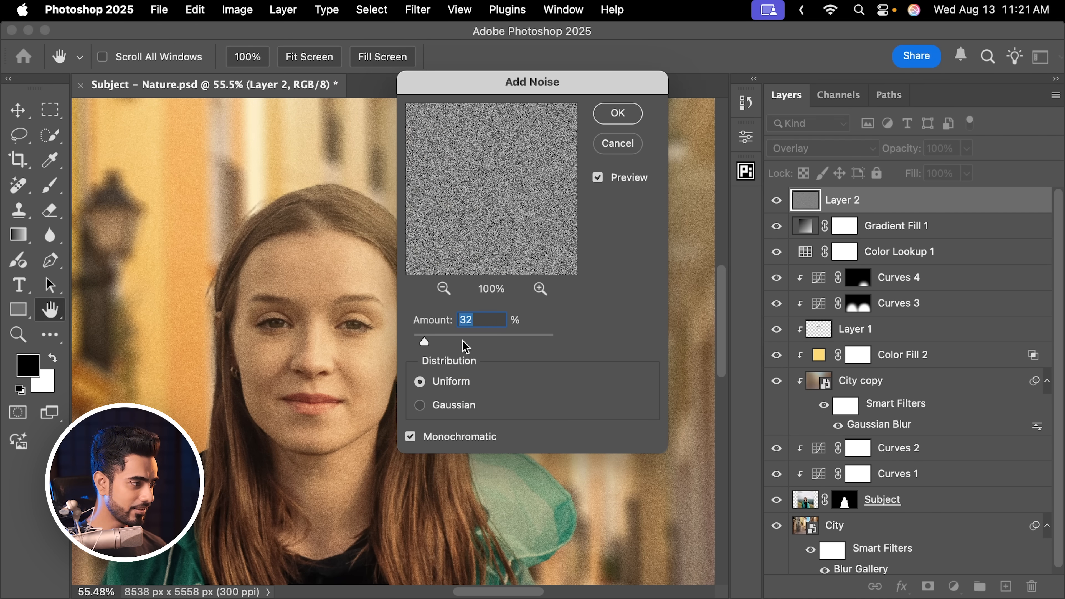
left_click(446, 340)
left_click(609, 119)
key("w")
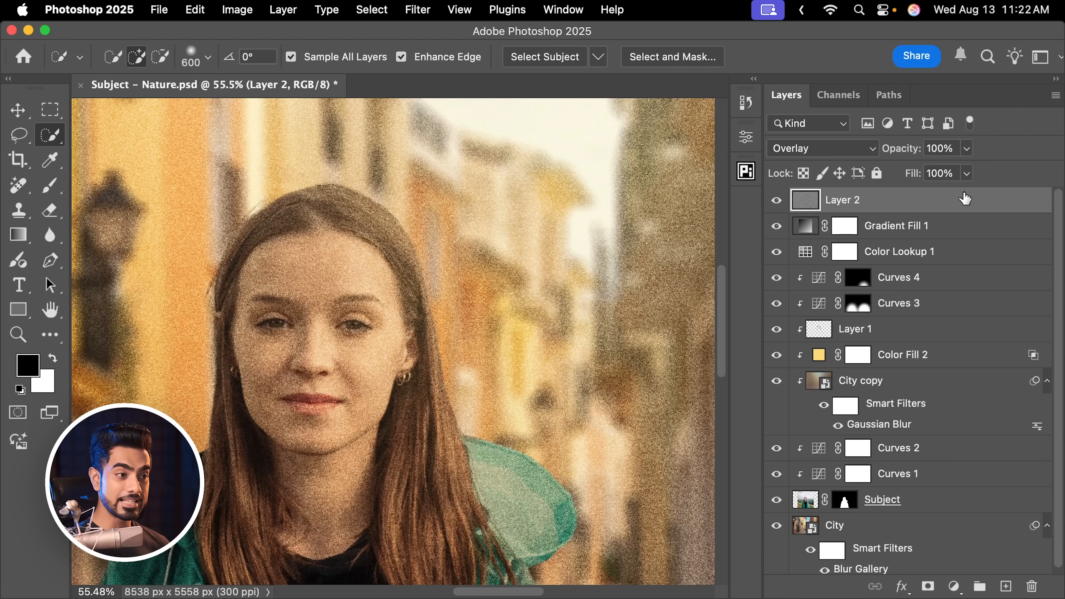
left_click_drag(964, 198, 1031, 586)
Add a grain layer above Gradient Fill 1 with the PiXimperfect Compositing Structures tools, using Grain 100, Size 46 and Irregularity 51
left_click(746, 171)
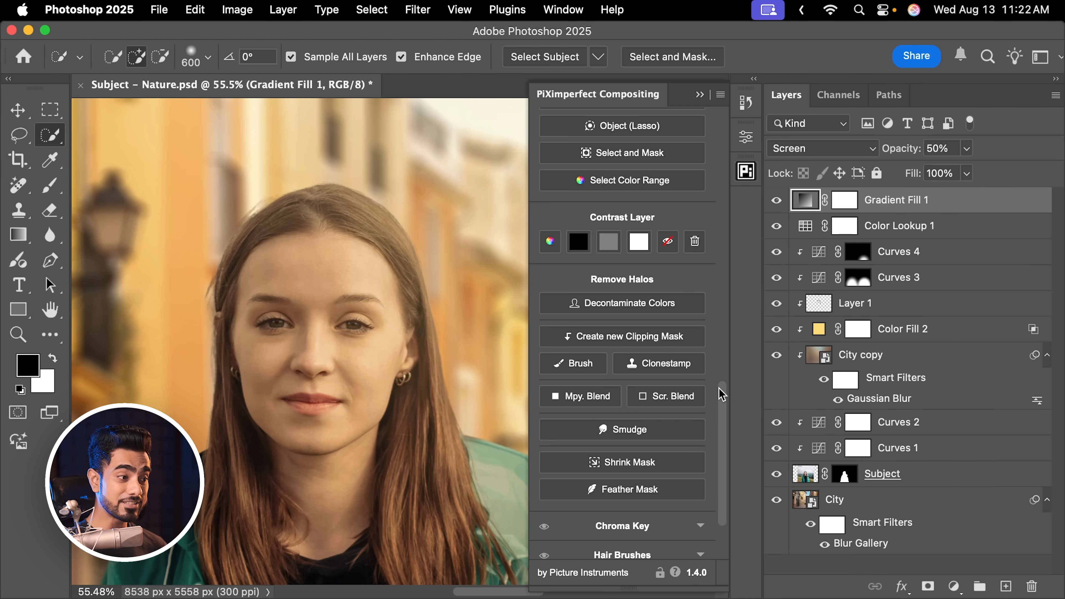
left_click_drag(721, 395, 732, 430)
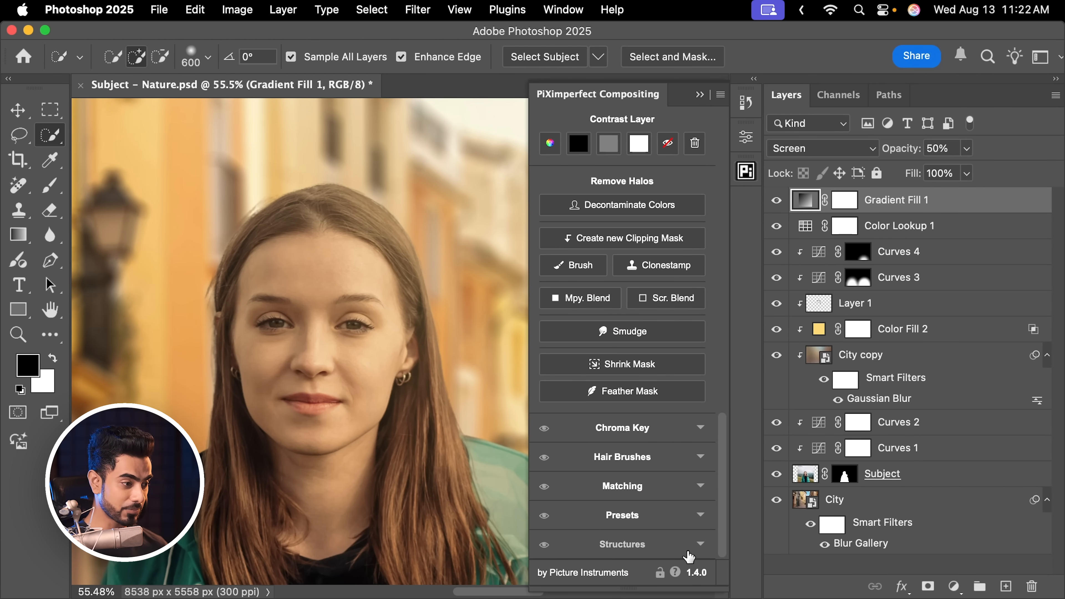
left_click(667, 545)
scroll(726, 367, "down", 10)
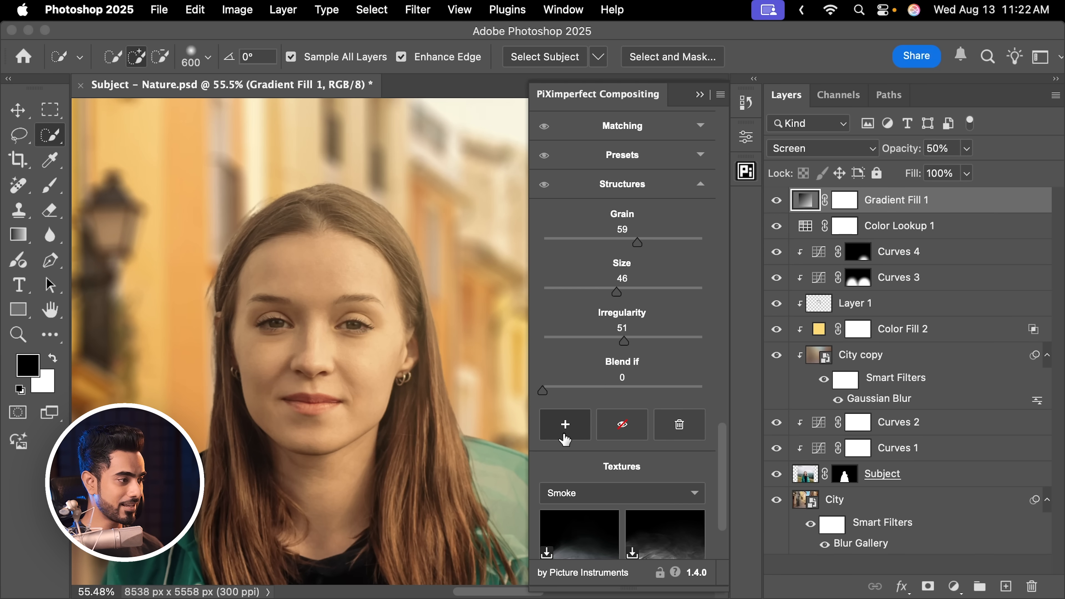
mouse_move(437, 323)
left_mouse_down()
mouse_move(348, 324)
mouse_move(428, 317)
left_mouse_up()
left_click_drag(312, 347, 414, 346)
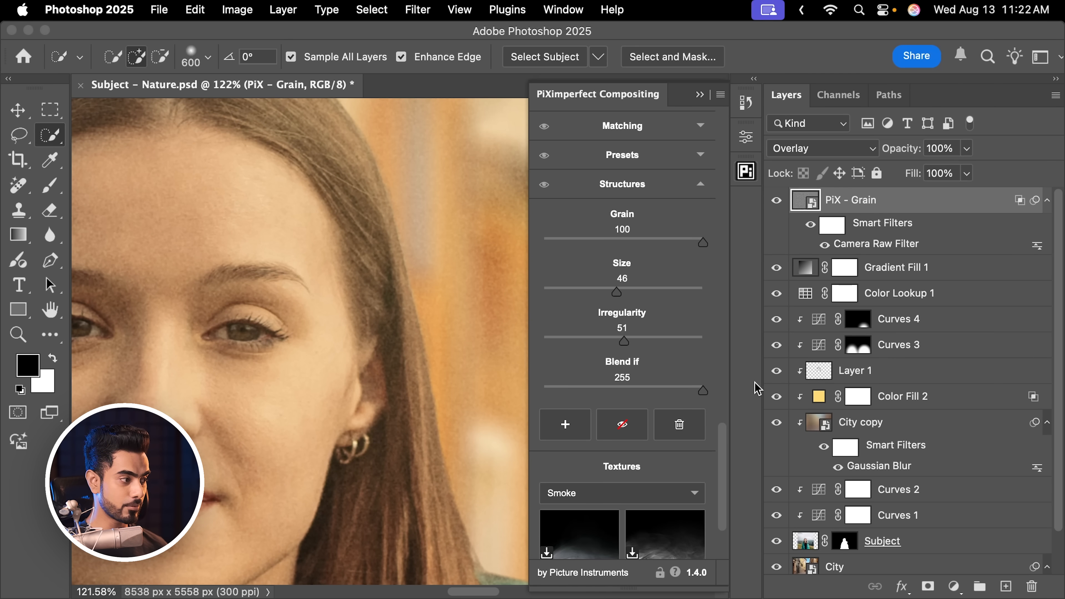
Test the PiX - Grain layer's Blend If at 132 and lower values over the face, and set it to 255
left_click_drag(454, 301, 381, 300)
left_click_drag(252, 433, 423, 304)
left_click_drag(255, 365, 425, 292)
left_click_drag(426, 292, 400, 349)
left_click_drag(703, 391, 643, 392)
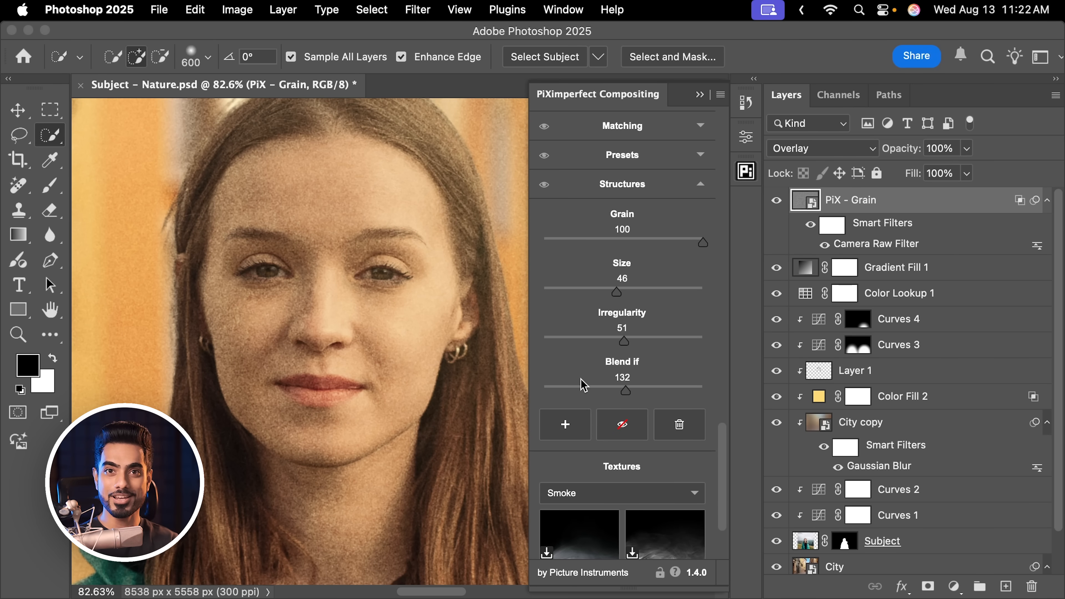
left_click_drag(555, 390, 541, 392)
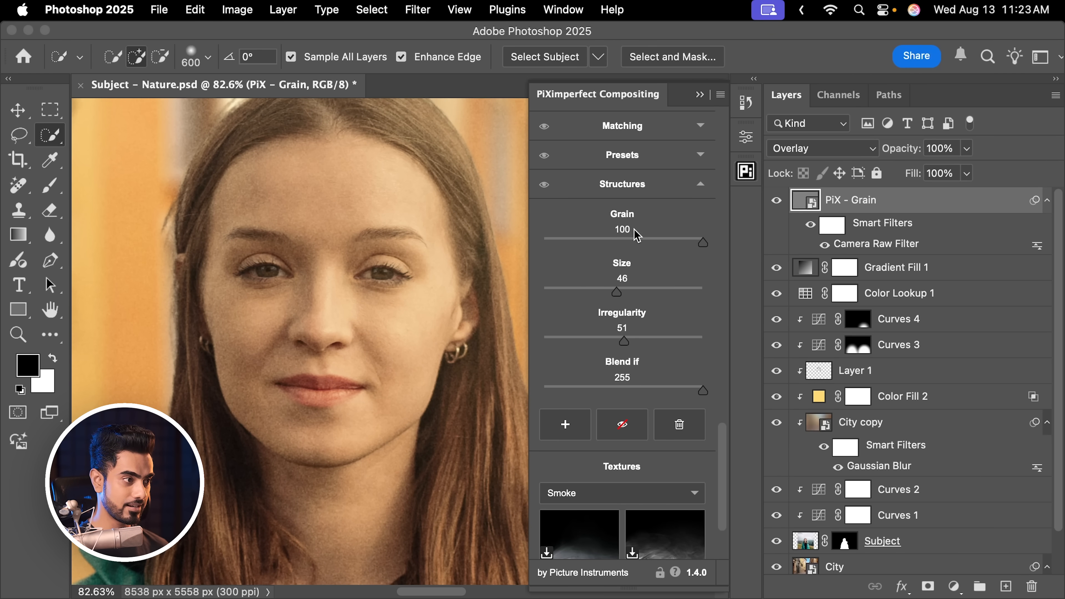
Set the PiX - Grain layer to Grain 60, Size 50 and Irregularity 48, close the plugin, and review the whole composite
left_click_drag(419, 257, 341, 287)
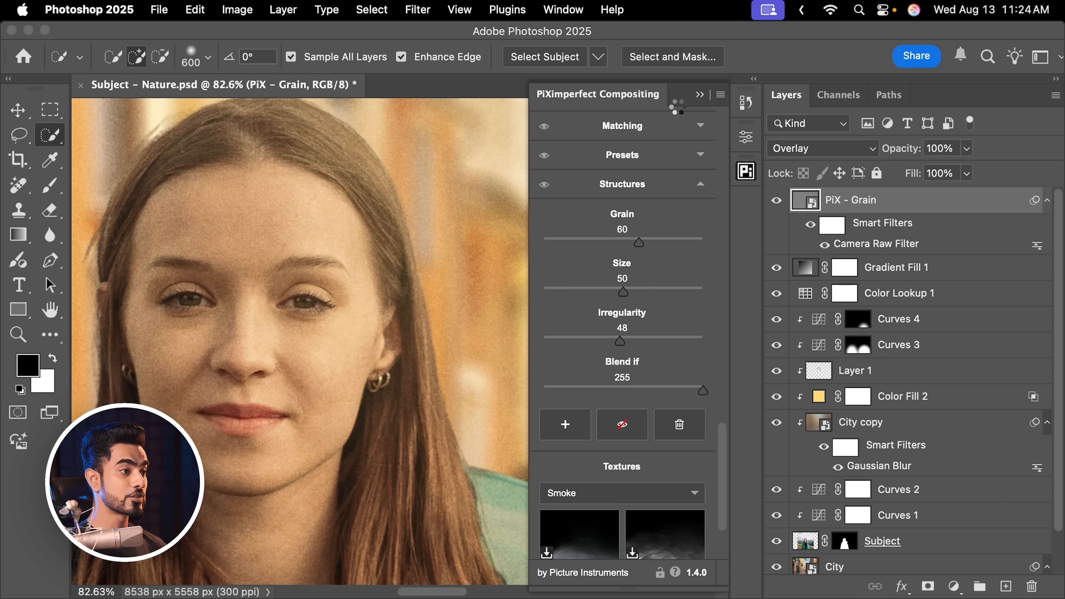
left_click(701, 95)
key("super+0")
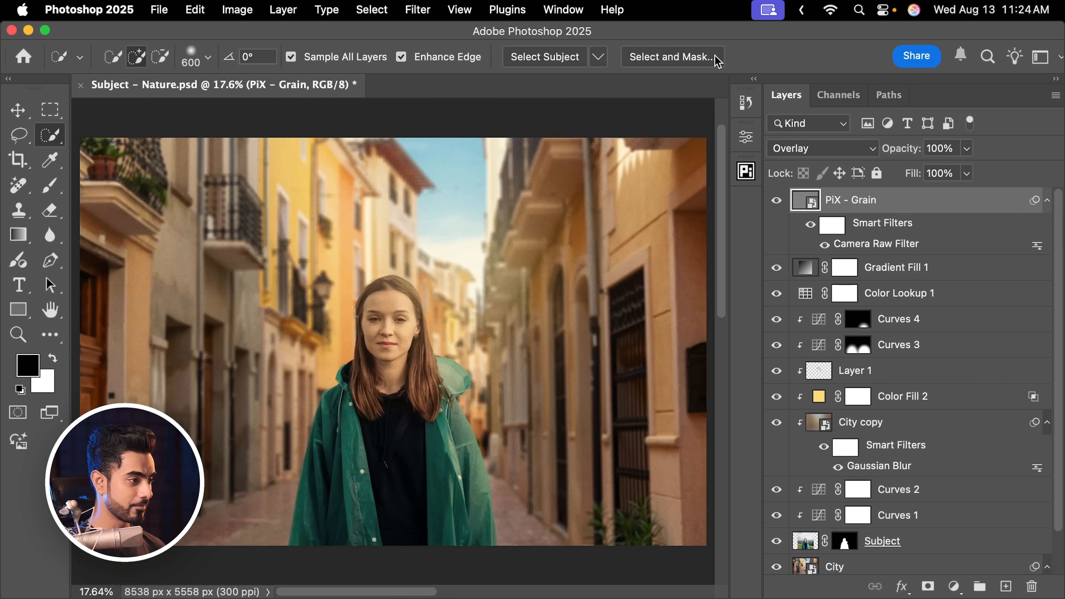
scroll(441, 350, "up", 5)
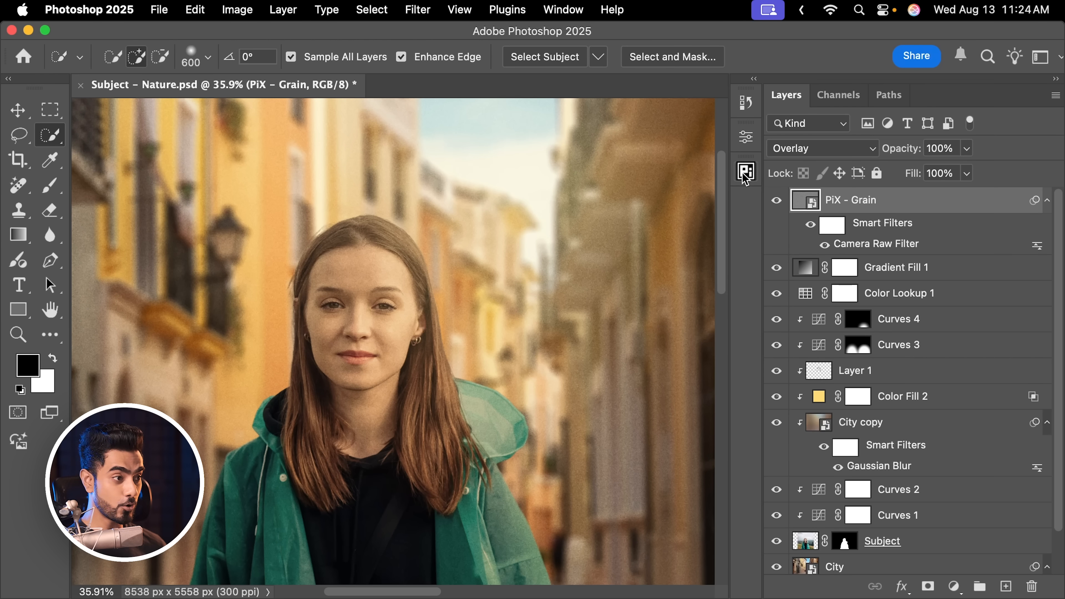
Open the PiX - Grain layer's Camera Raw Filter settings and examine its Grain, Size and Roughness under Effects
left_click(746, 177)
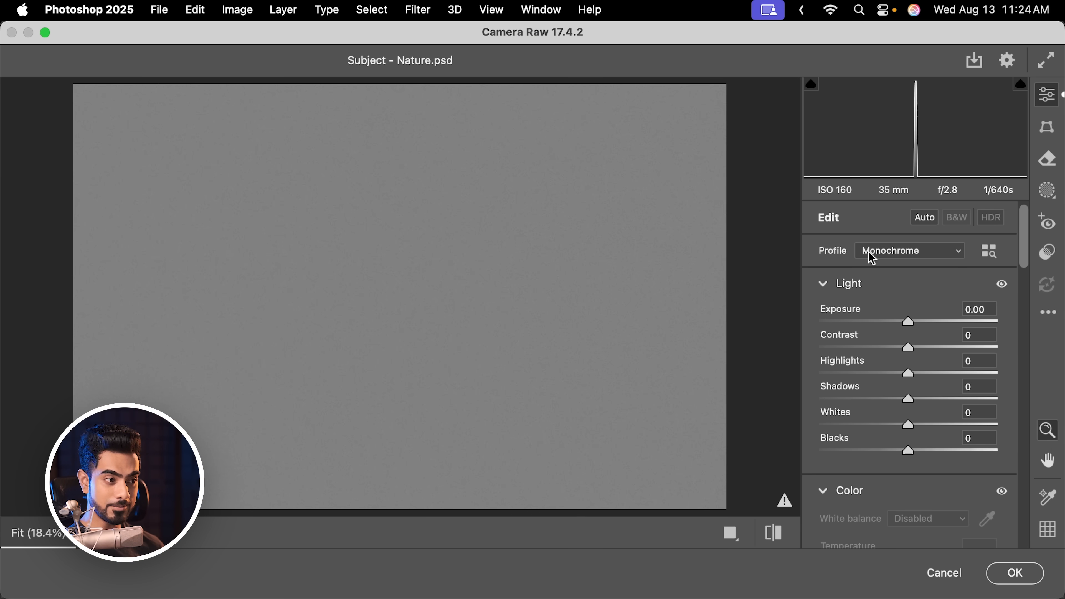
scroll(1016, 333, "down", 10)
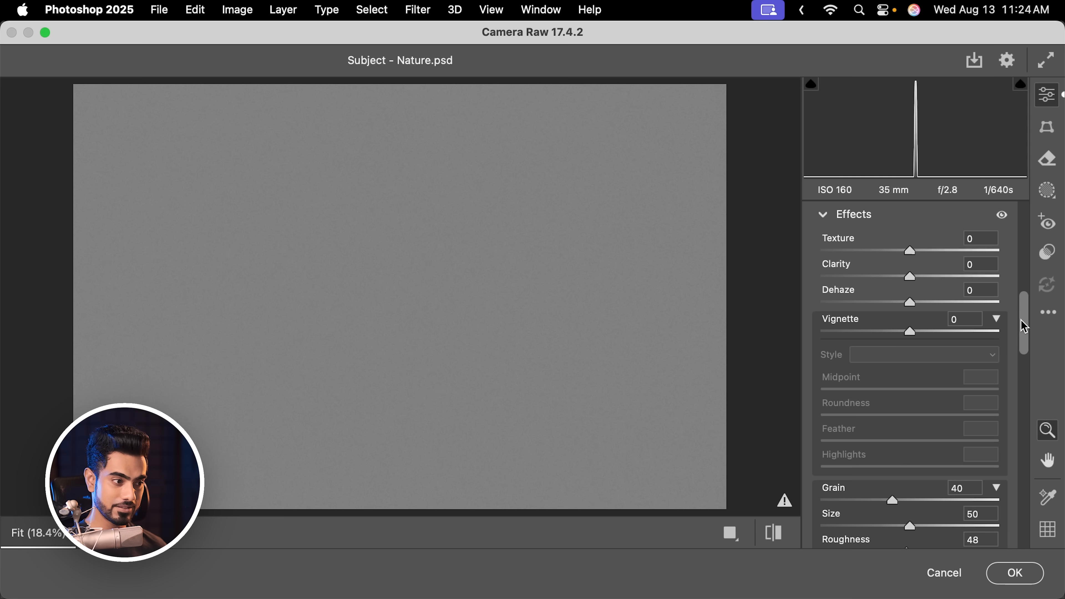
left_click_drag(1025, 327, 1027, 364)
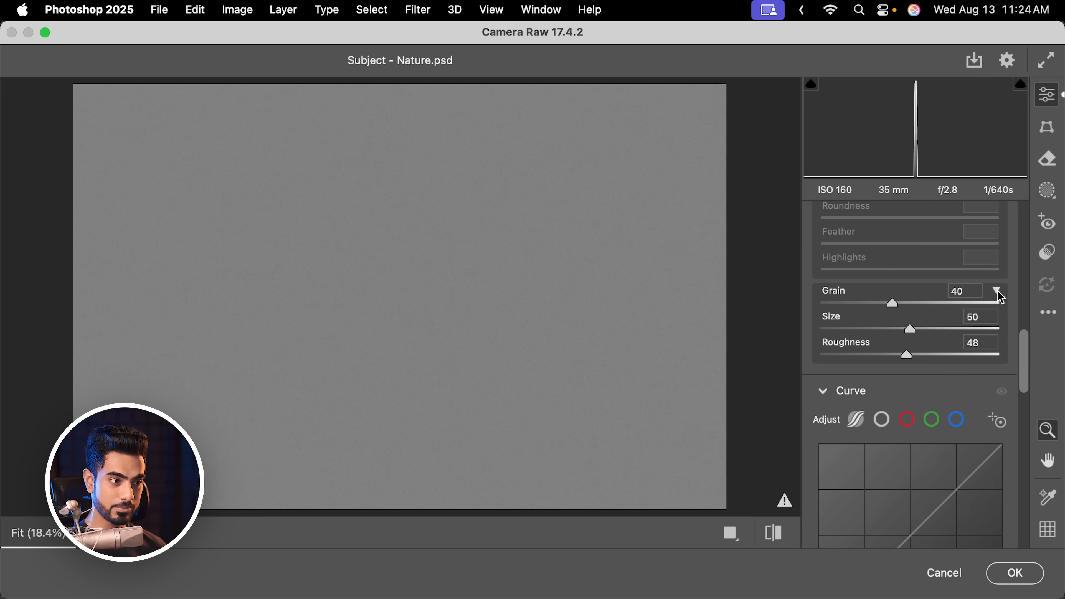
left_click(997, 295)
left_click(998, 294)
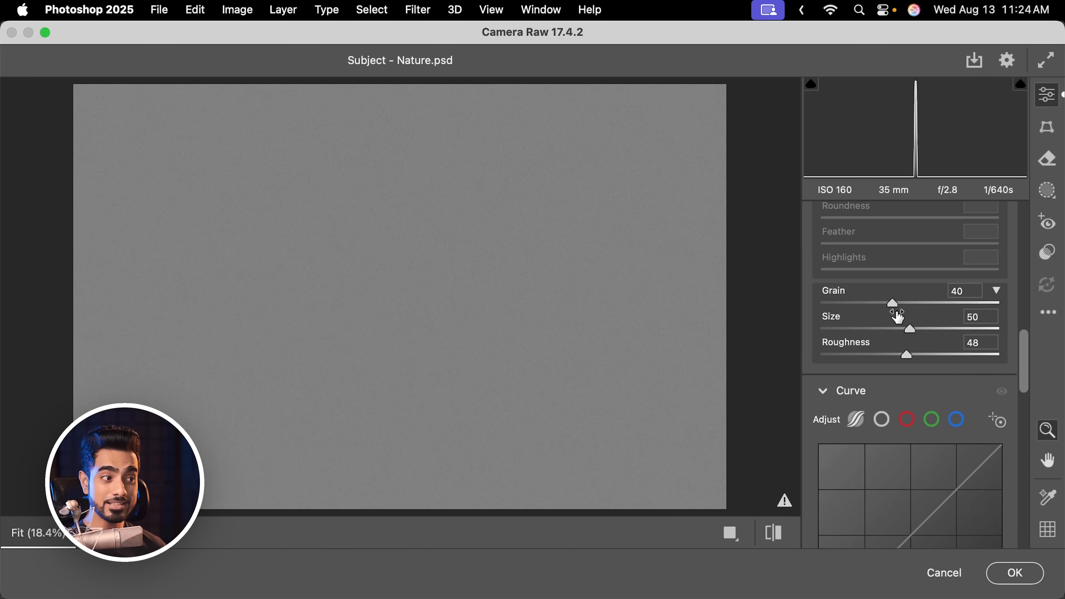